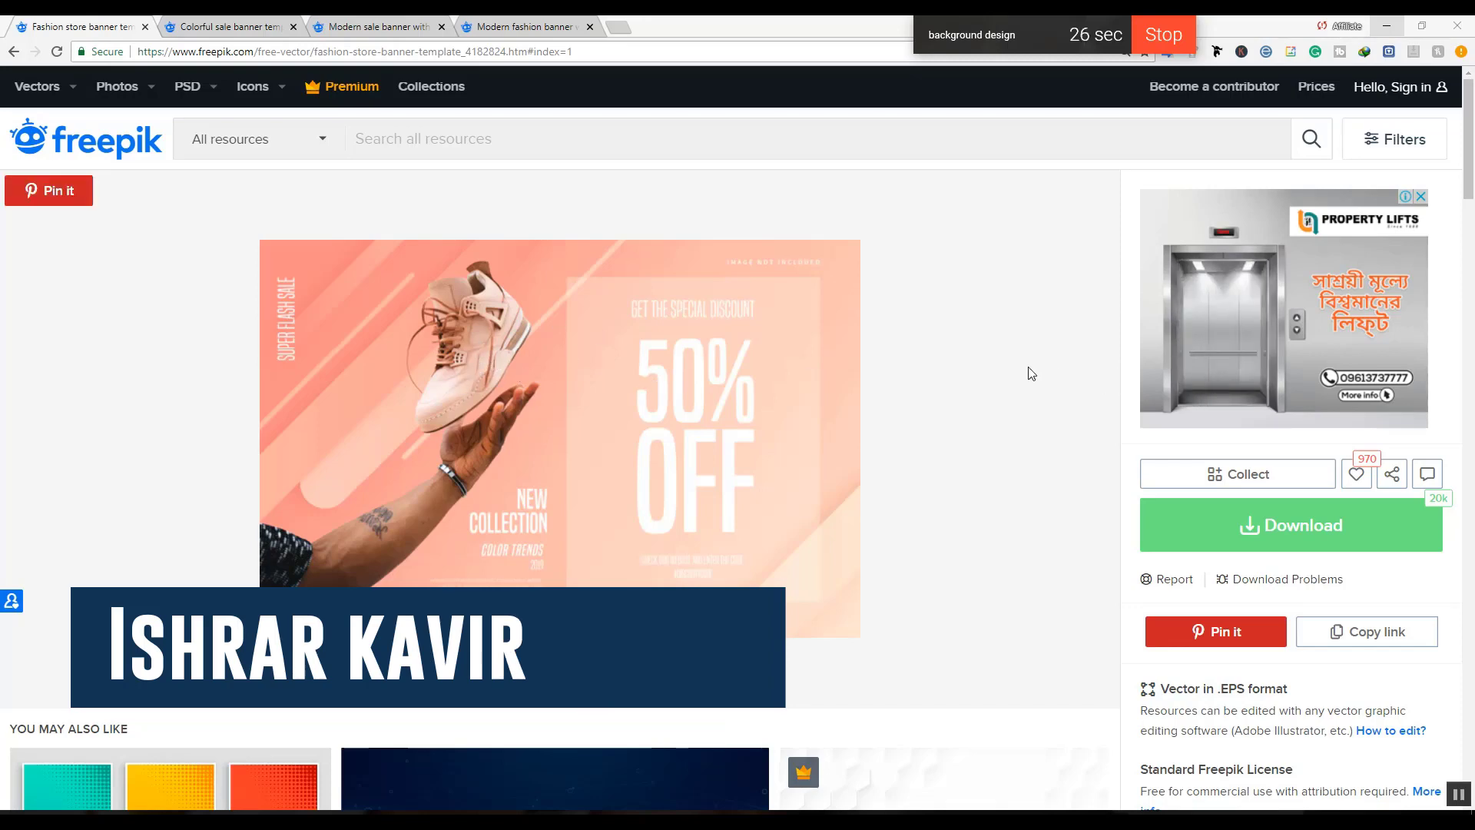
Scroll through the current Freepik banner template page and check its web address.
{"action": "scroll", "coordinate": [609, 418], "scroll_direction": "down", "scroll_amount": 6}
{"action": "scroll", "coordinate": [613, 421], "scroll_direction": "up", "scroll_amount": 6}
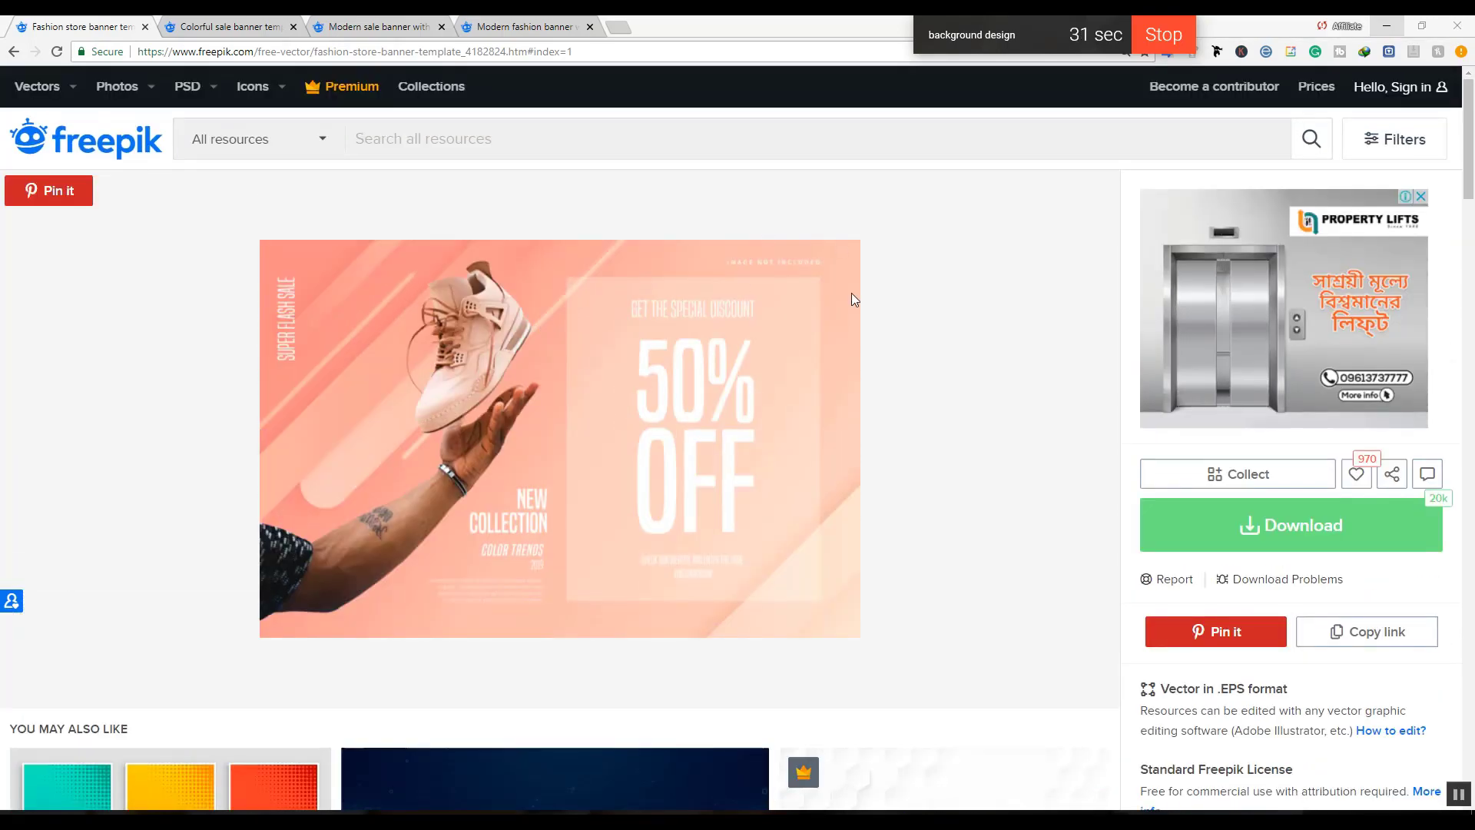
{"action": "scroll", "coordinate": [1017, 304], "scroll_direction": "down", "scroll_amount": 4}
{"action": "scroll", "coordinate": [1018, 307], "scroll_direction": "down", "scroll_amount": 6}
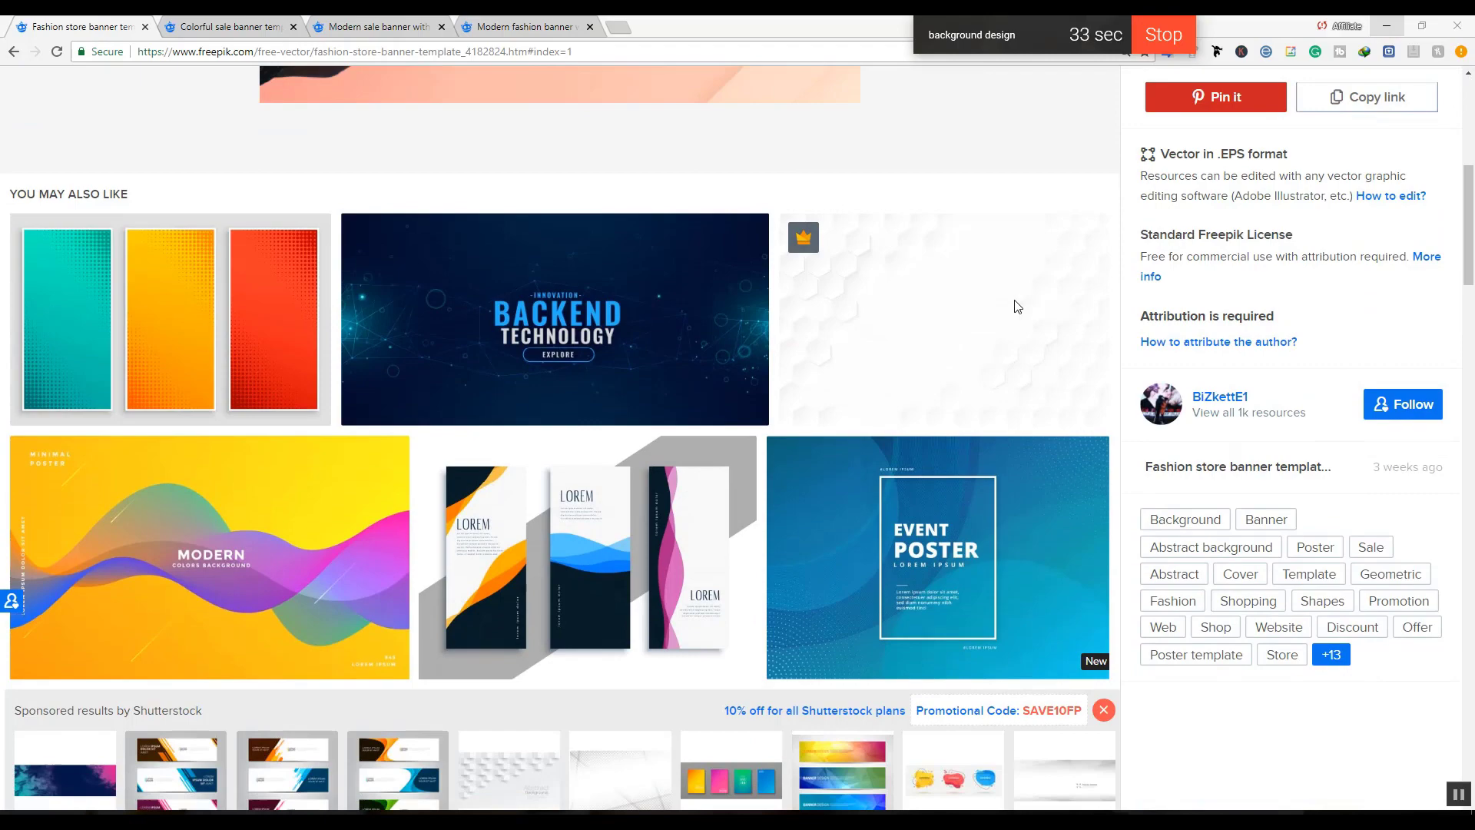
{"action": "scroll", "coordinate": [1017, 306], "scroll_direction": "down", "scroll_amount": 4}
{"action": "scroll", "coordinate": [1014, 306], "scroll_direction": "up", "scroll_amount": 13}
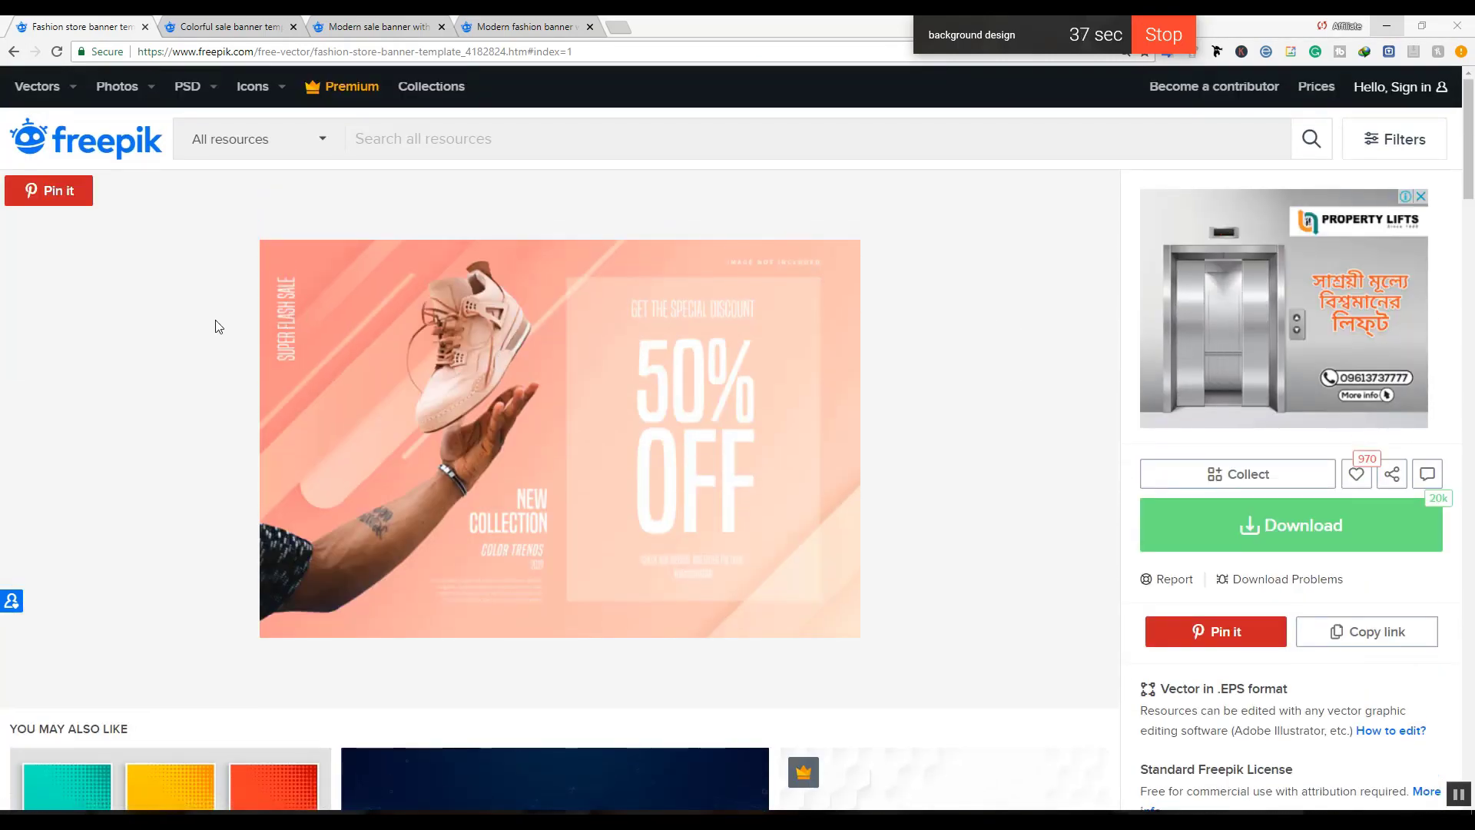
{"action": "scroll", "coordinate": [216, 320], "scroll_direction": "down", "scroll_amount": 13}
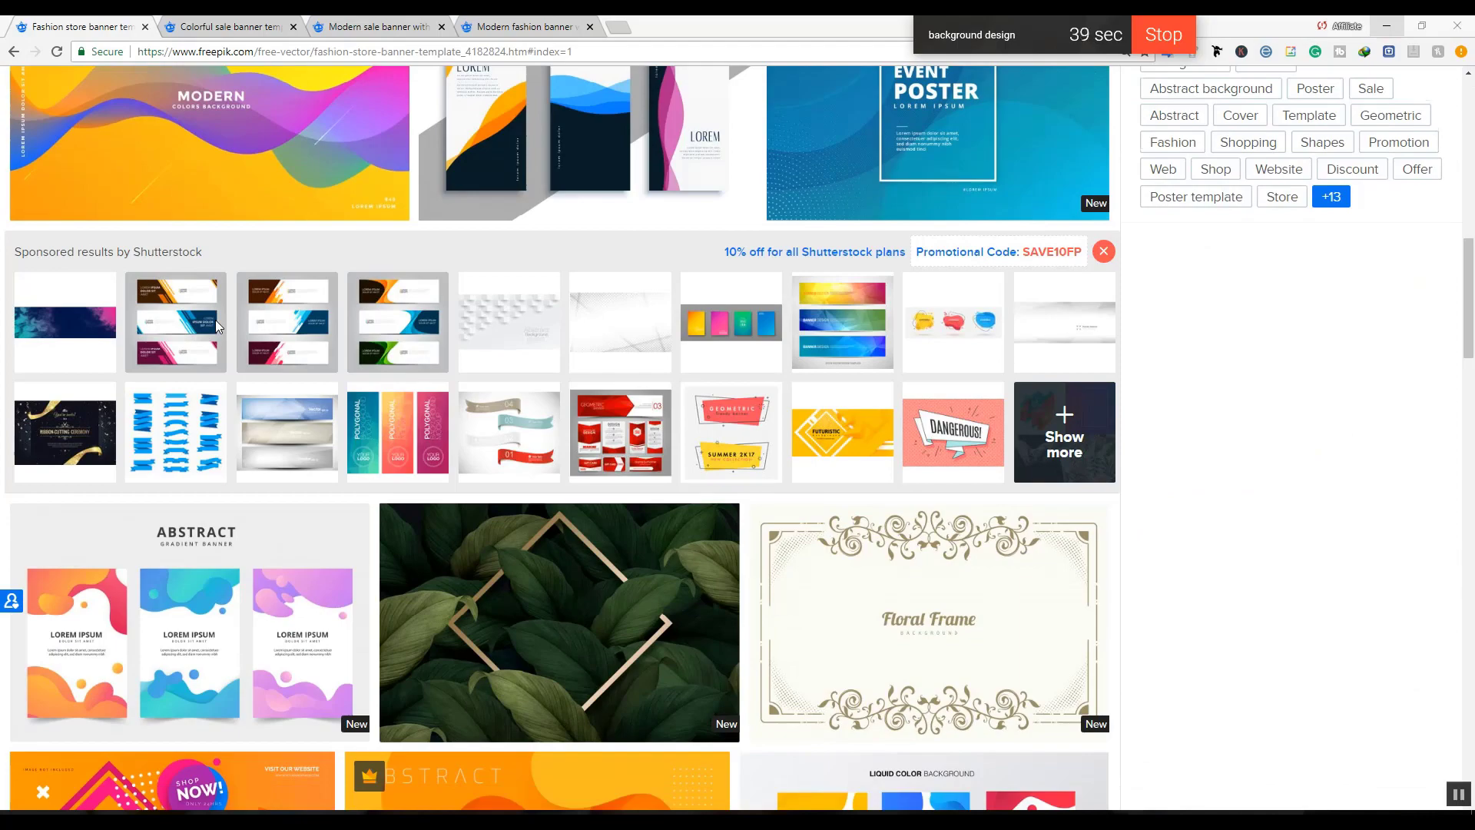
{"action": "scroll", "coordinate": [215, 319], "scroll_direction": "down", "scroll_amount": 10}
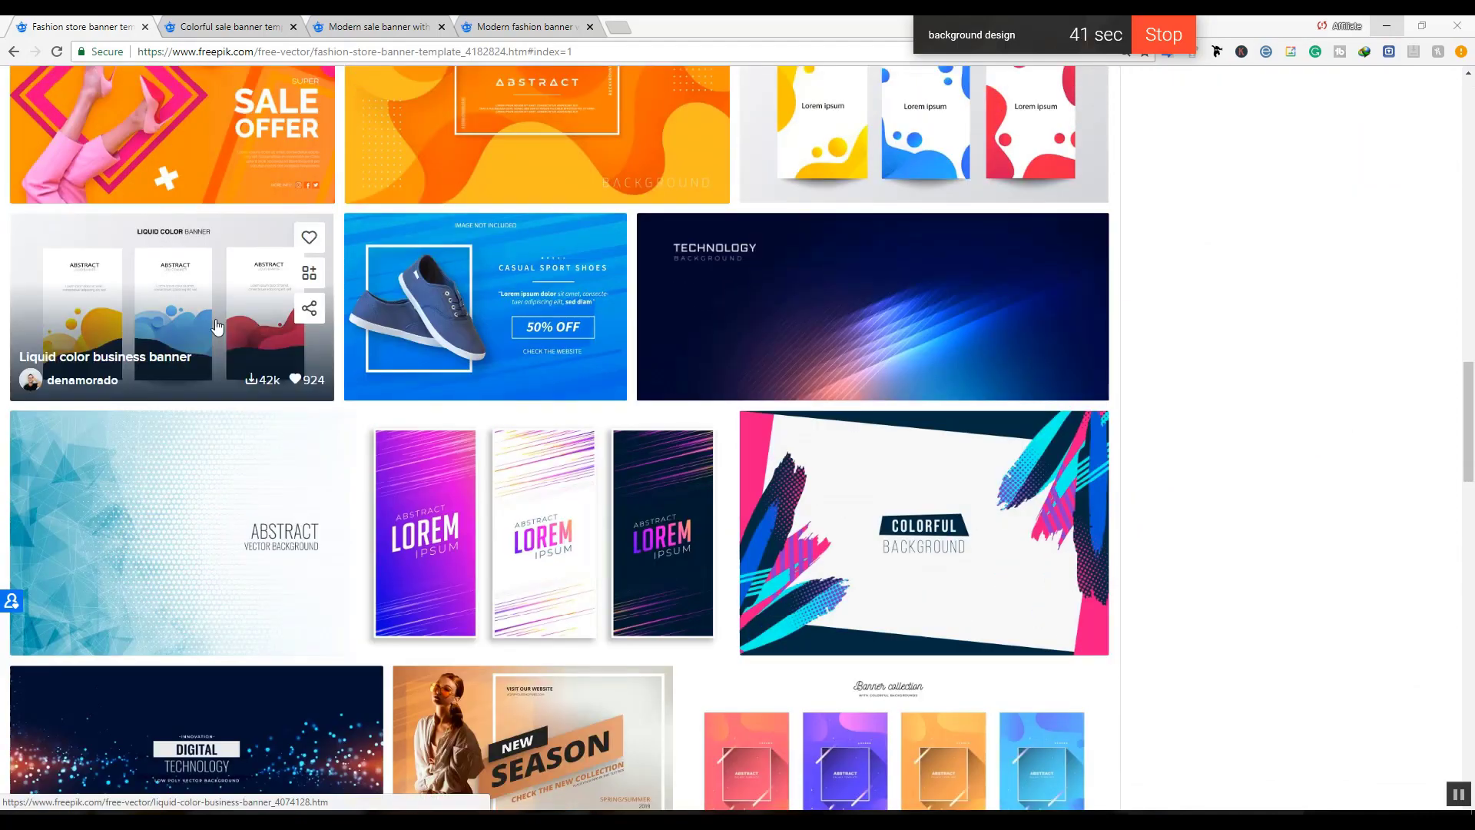
{"action": "scroll", "coordinate": [215, 326], "scroll_direction": "down", "scroll_amount": 4}
{"action": "scroll", "coordinate": [231, 324], "scroll_direction": "up", "scroll_amount": 14}
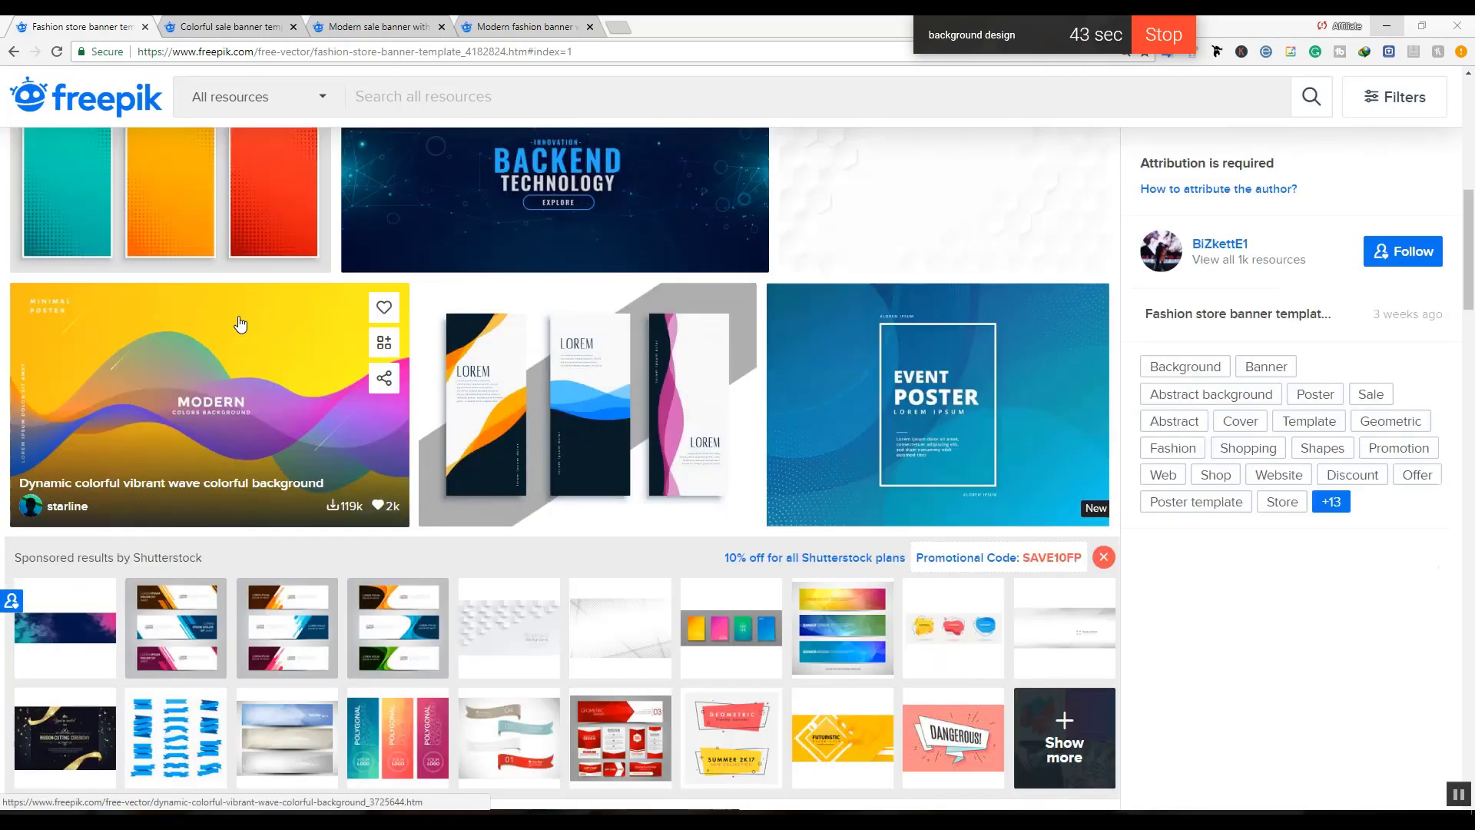
{"action": "scroll", "coordinate": [237, 320], "scroll_direction": "up", "scroll_amount": 8}
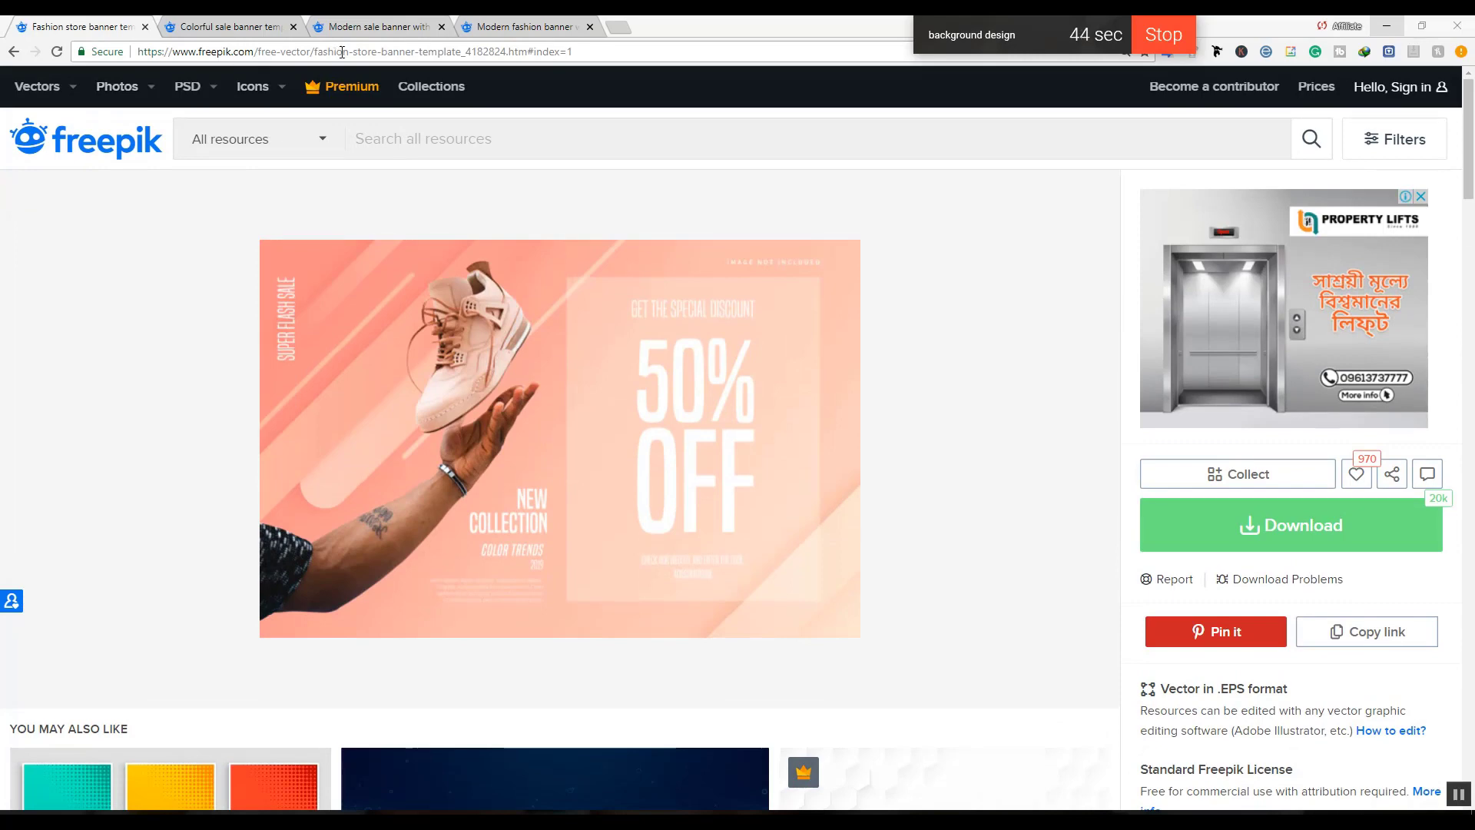
{"action": "left_click_drag", "start_coordinate": [588, 51], "coordinate": [185, 62]}
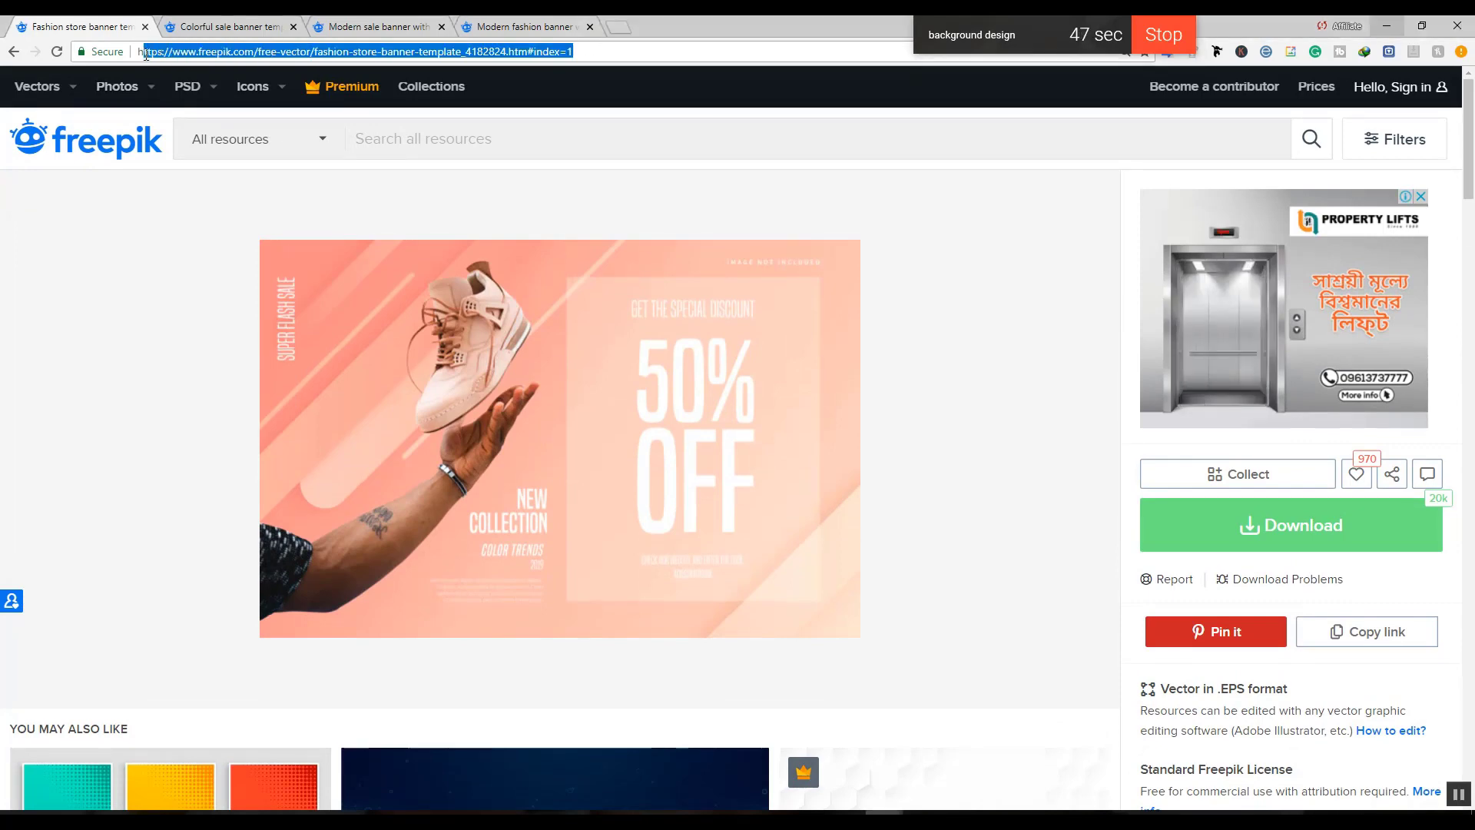
{"action": "left_click", "coordinate": [46, 418]}
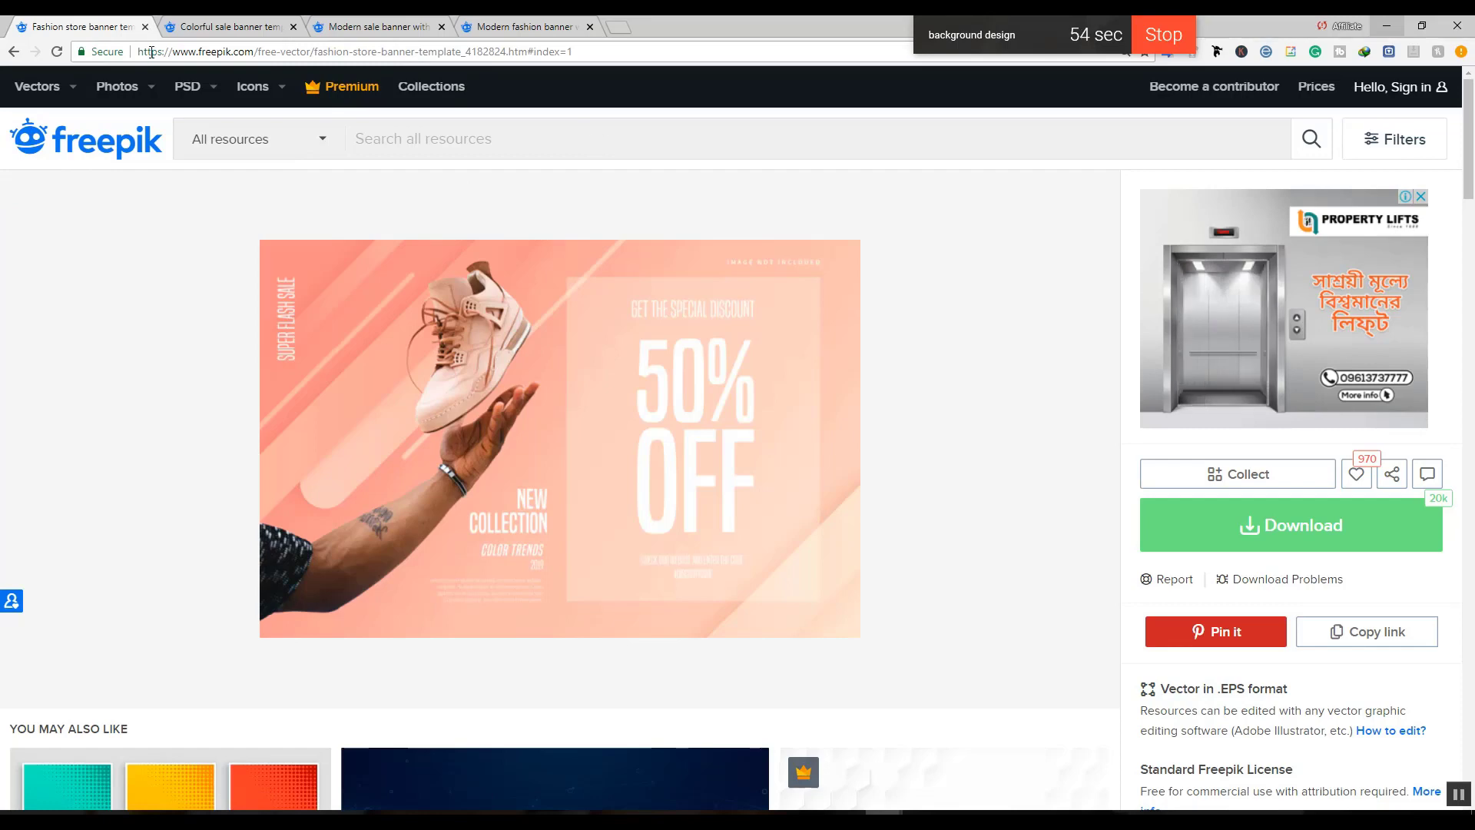
On the Colorful sale banner tab, trim the URL back to freepik.com to load the home page.
{"action": "left_click", "coordinate": [215, 27]}
{"action": "left_click", "coordinate": [327, 26]}
{"action": "left_click", "coordinate": [265, 26]}
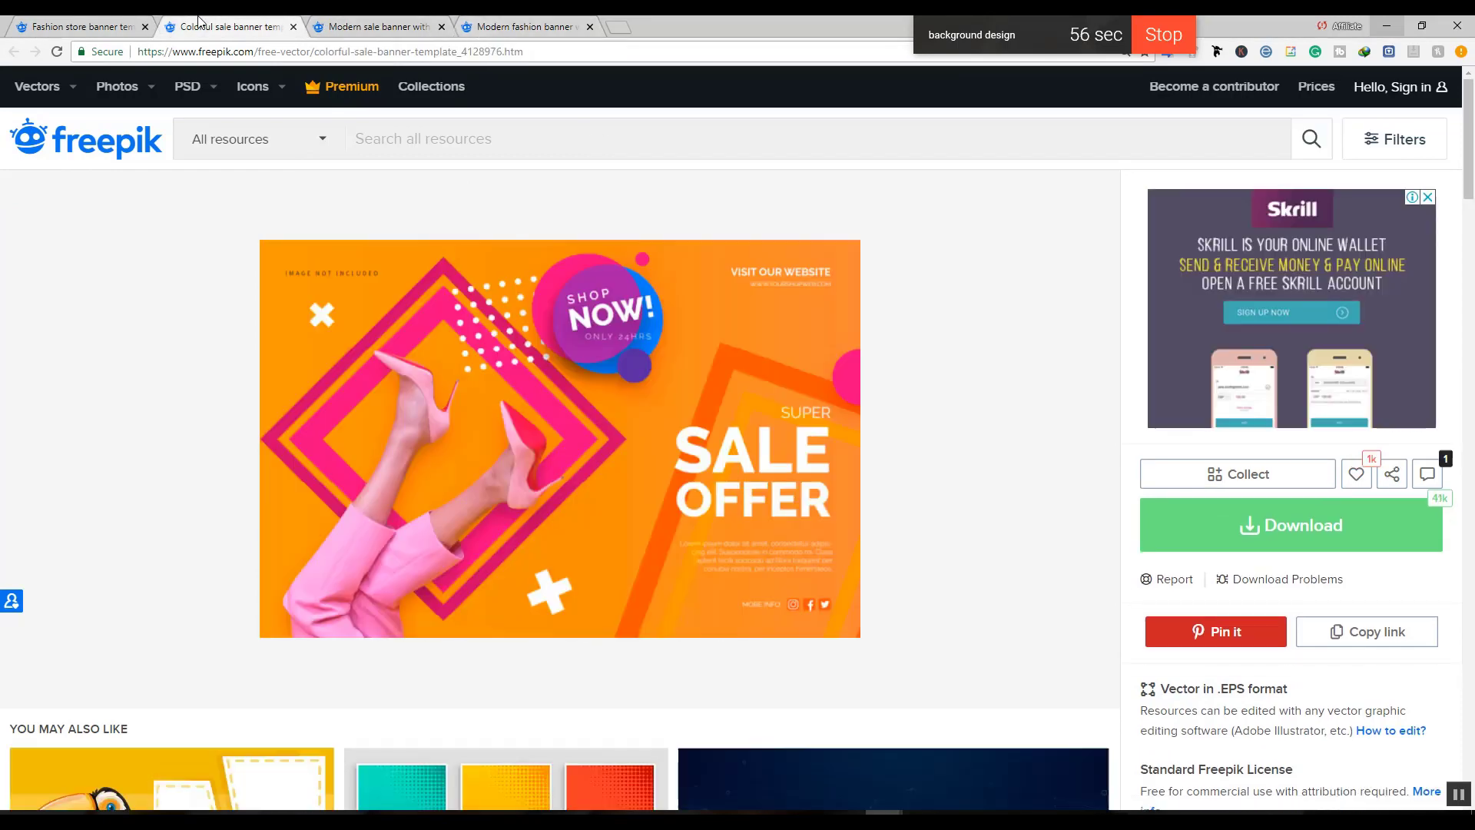
{"action": "left_click_drag", "start_coordinate": [262, 51], "coordinate": [524, 51]}
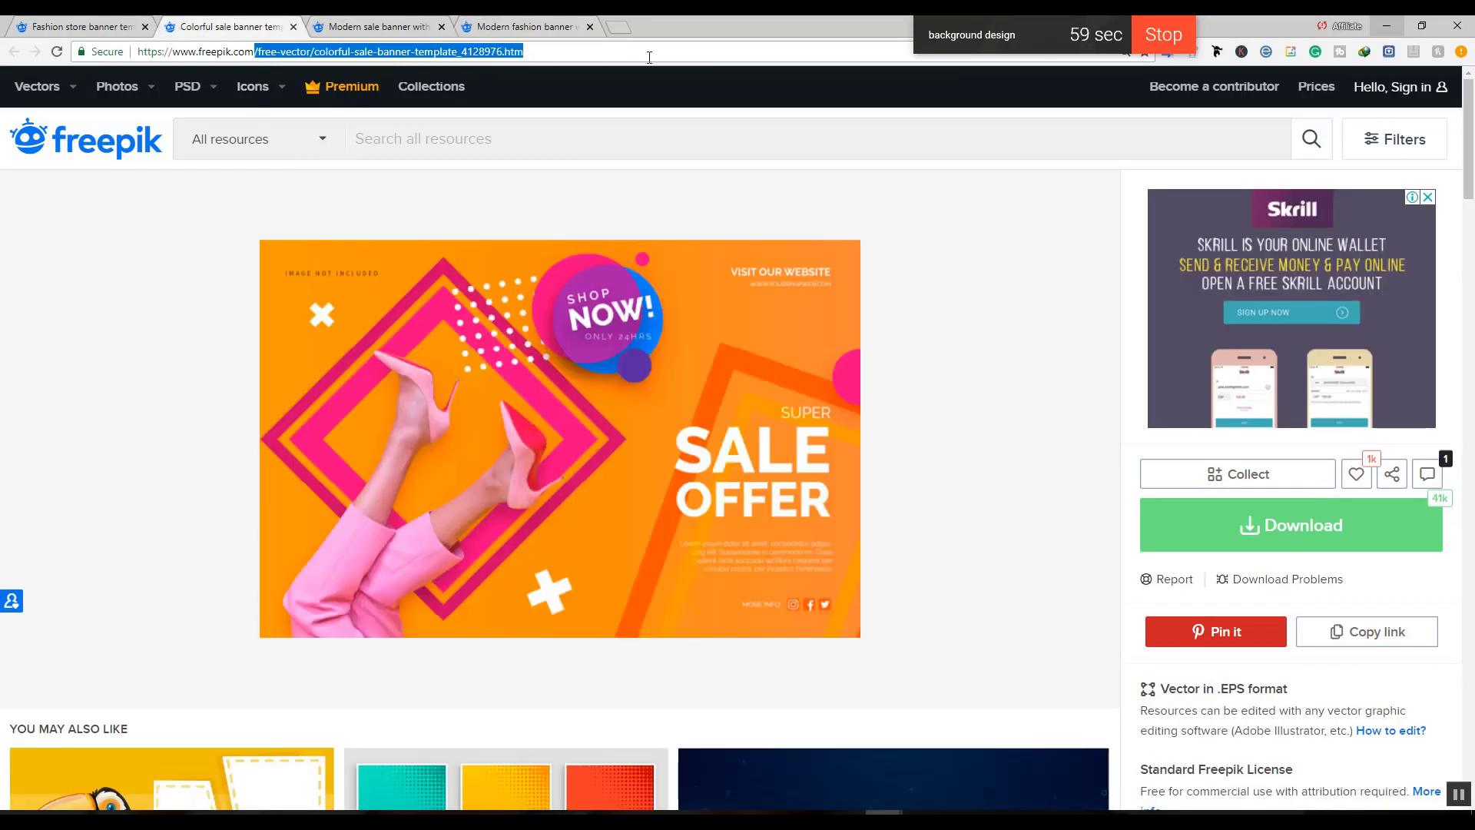
{"action": "key", "text": "BackSpace"}
{"action": "key", "text": "Return"}
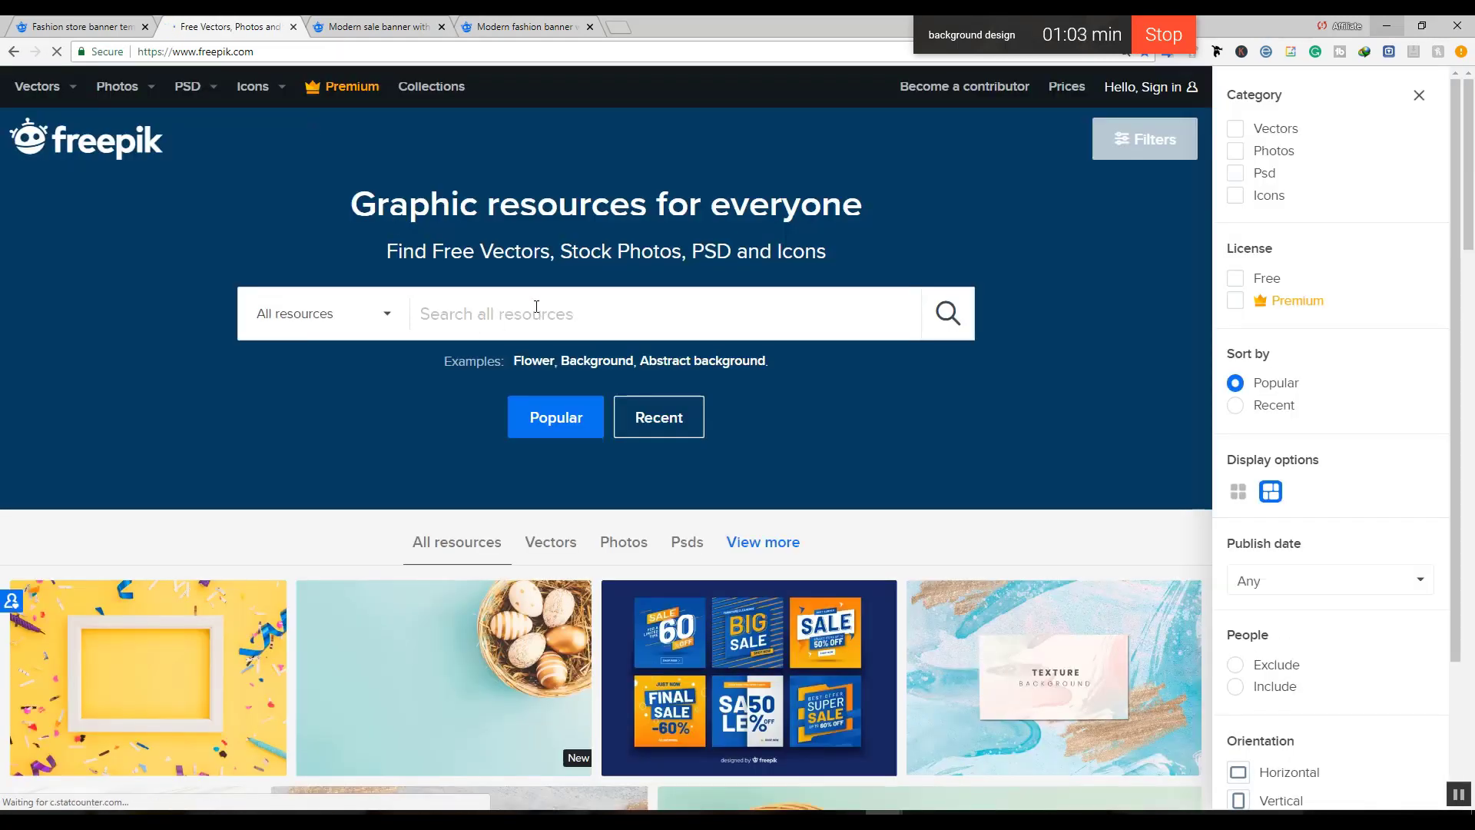
Search Freepik for 'background template' using the matching autocomplete suggestion.
{"action": "scroll", "coordinate": [550, 369], "scroll_direction": "down", "scroll_amount": 4}
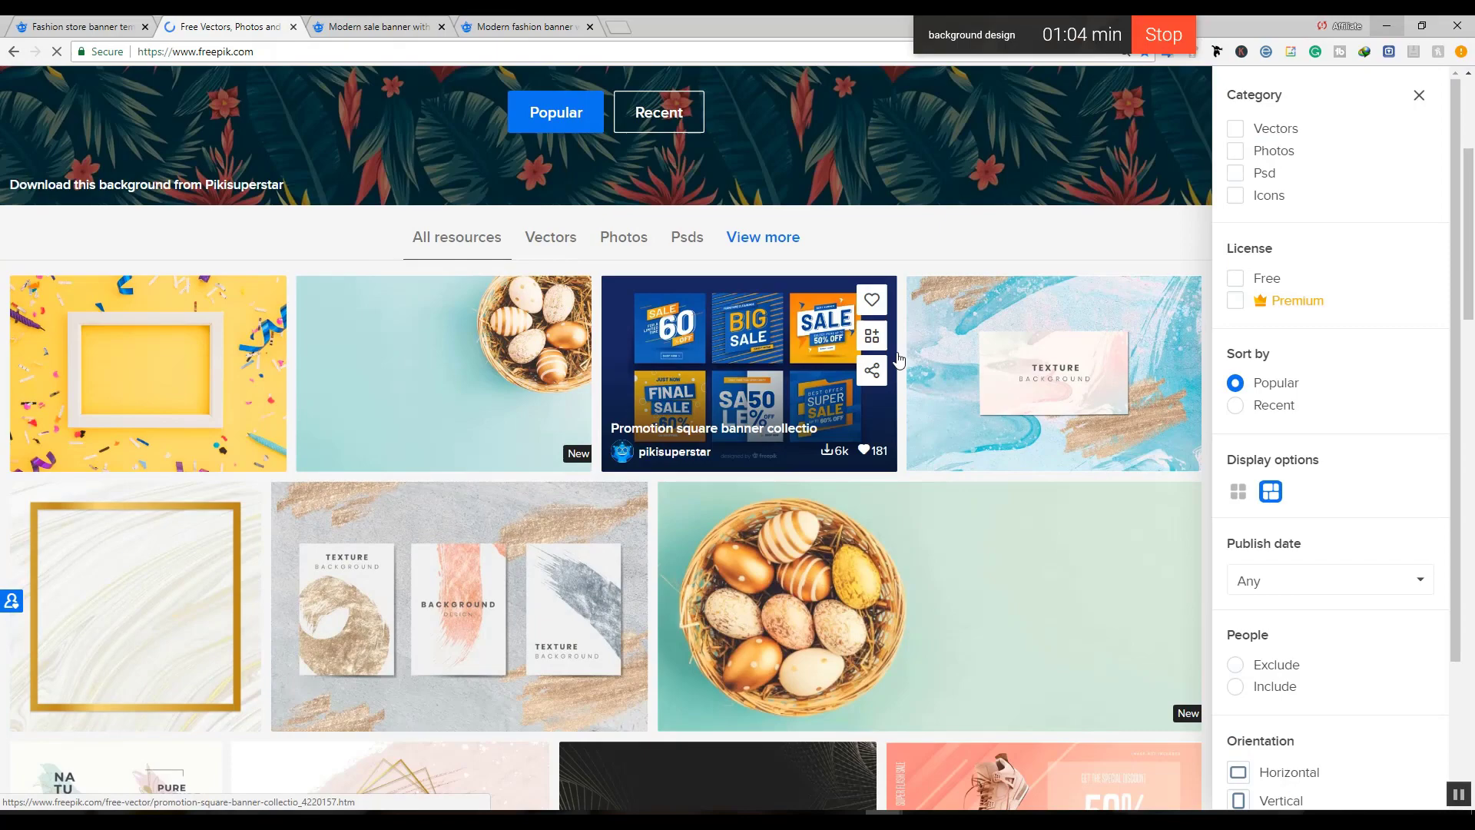
{"action": "scroll", "coordinate": [655, 488], "scroll_direction": "down", "scroll_amount": 5}
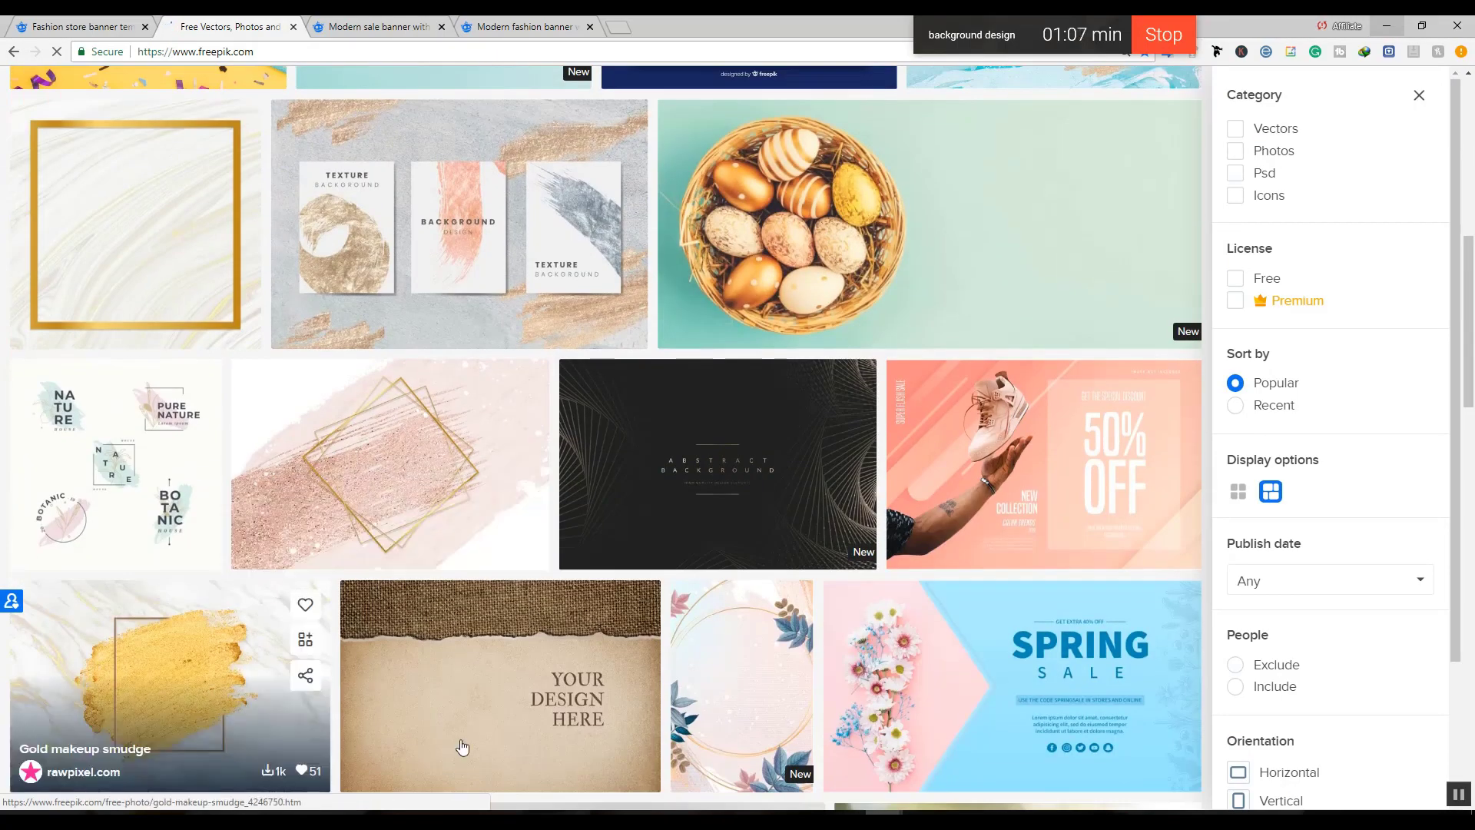
{"action": "scroll", "coordinate": [999, 491], "scroll_direction": "up", "scroll_amount": 9}
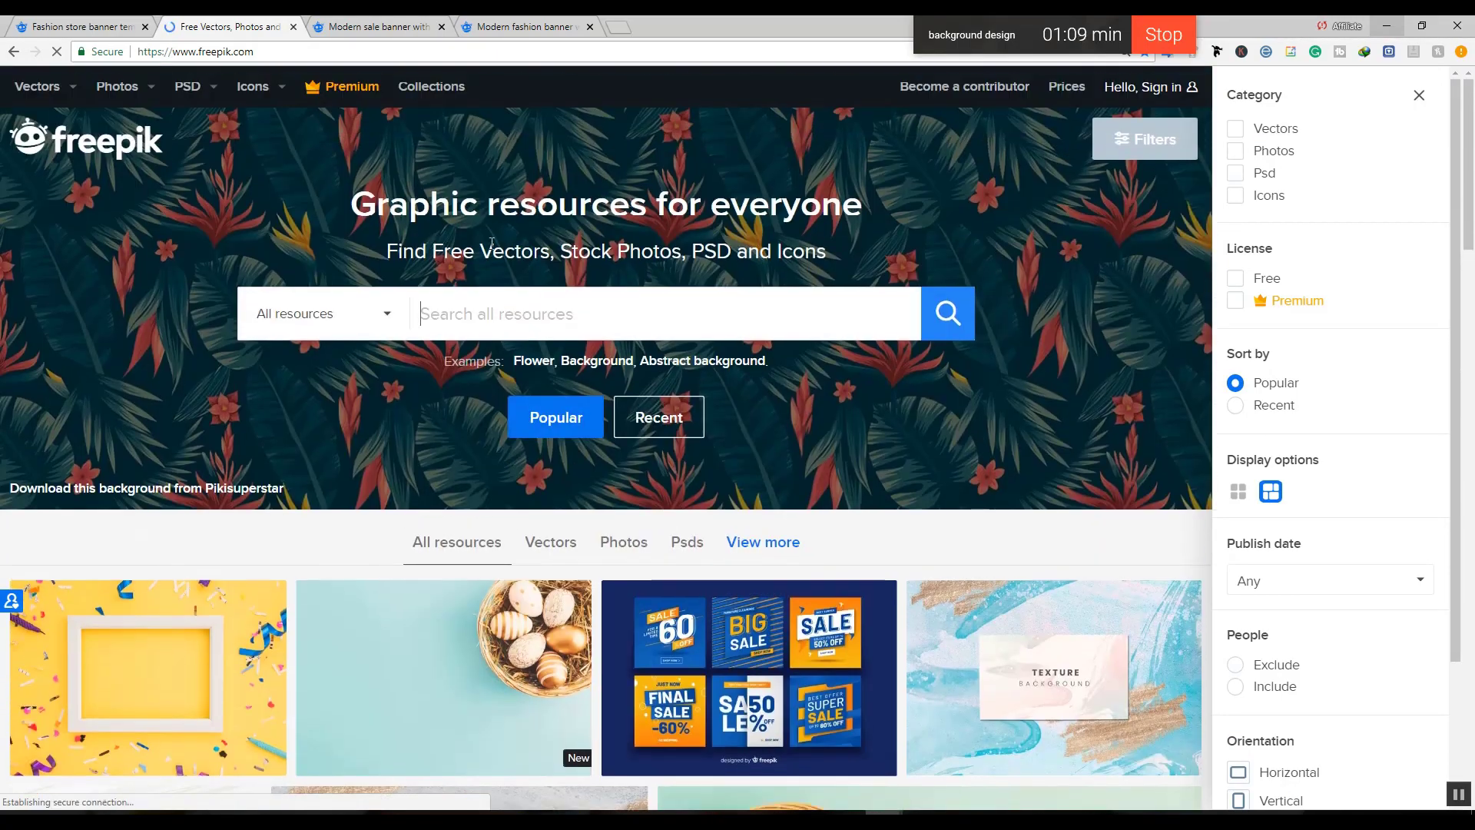
{"action": "left_click", "coordinate": [530, 303]}
{"action": "type", "text": "ba"}
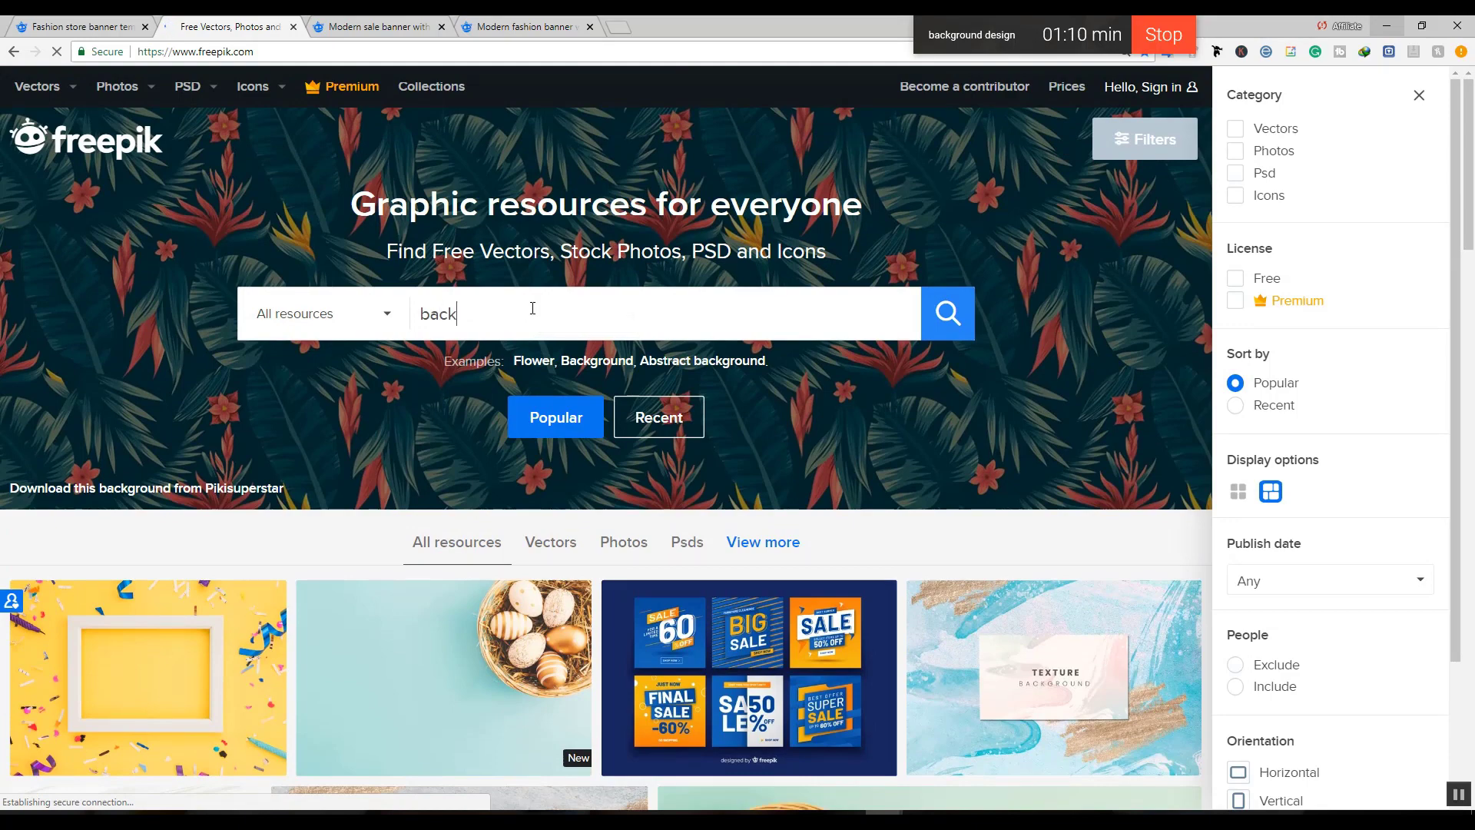
{"action": "type", "text": "ck"}
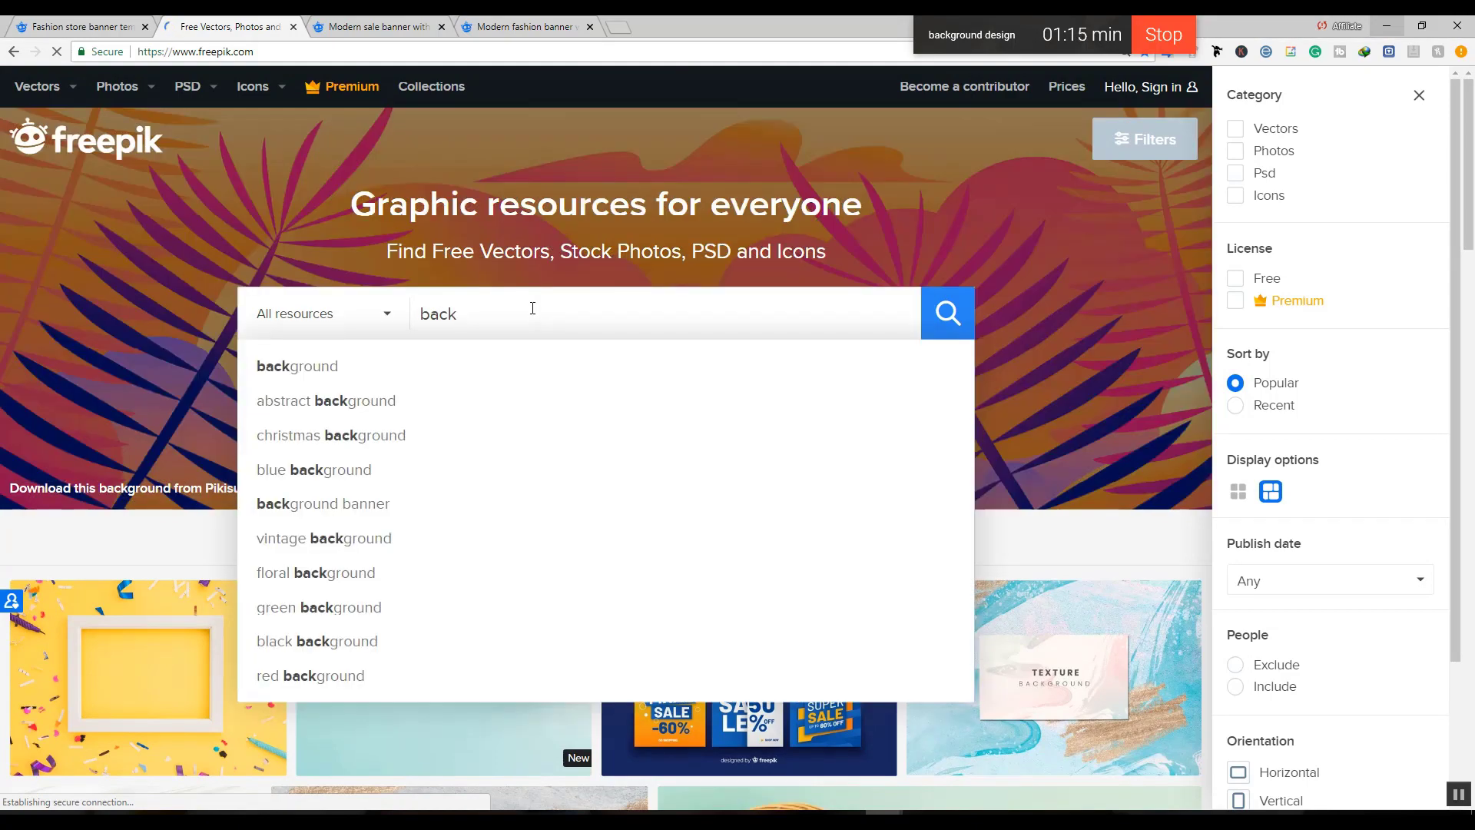
{"action": "key", "text": "Escape"}
{"action": "left_click", "coordinate": [532, 308]}
{"action": "type", "text": "ground template"}
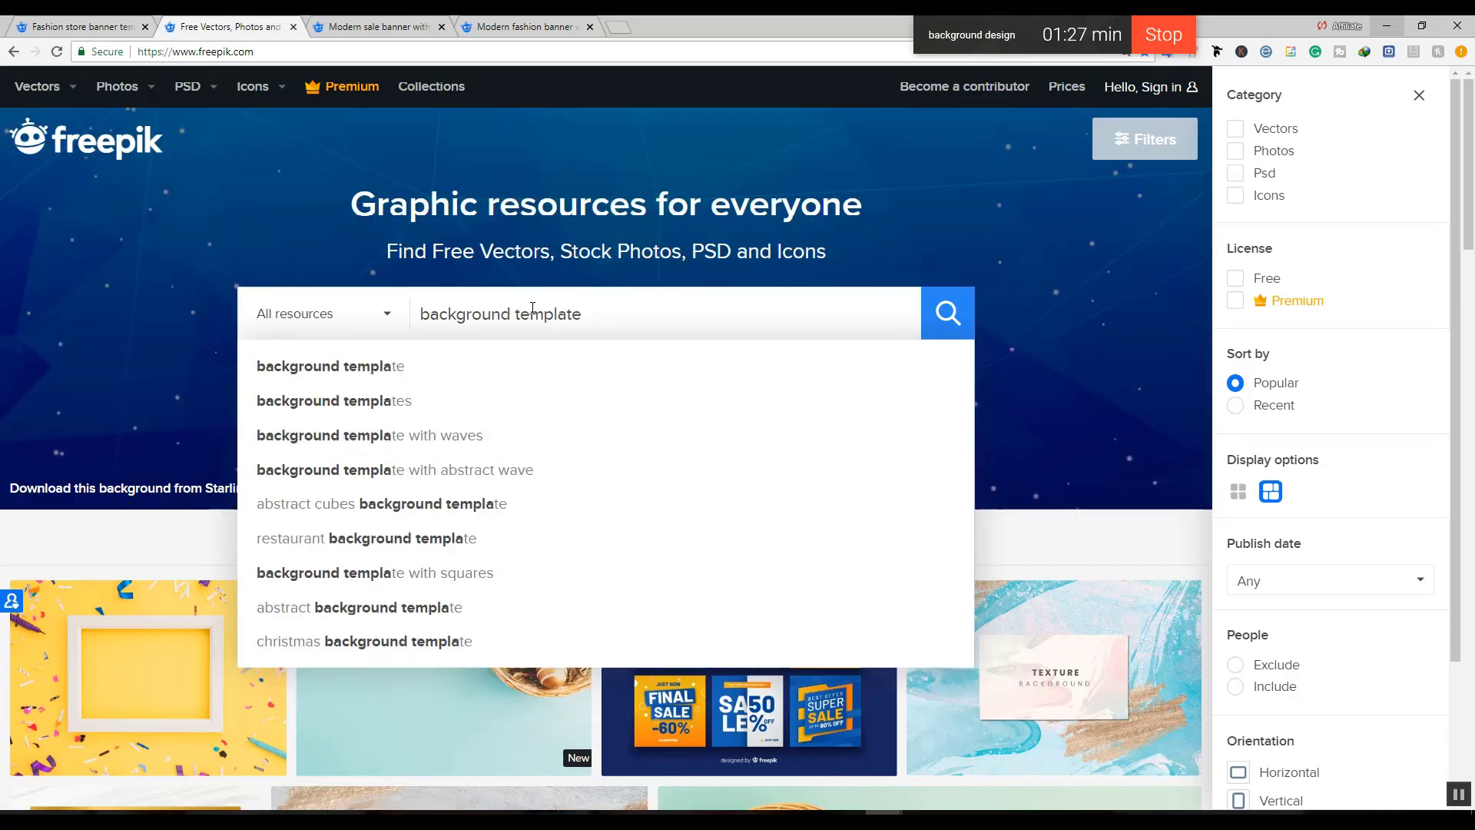
{"action": "left_click", "coordinate": [440, 372]}
Close the sponsor pop-up and browse the background template search results.
{"action": "left_click_drag", "start_coordinate": [870, 31], "coordinate": [882, 168]}
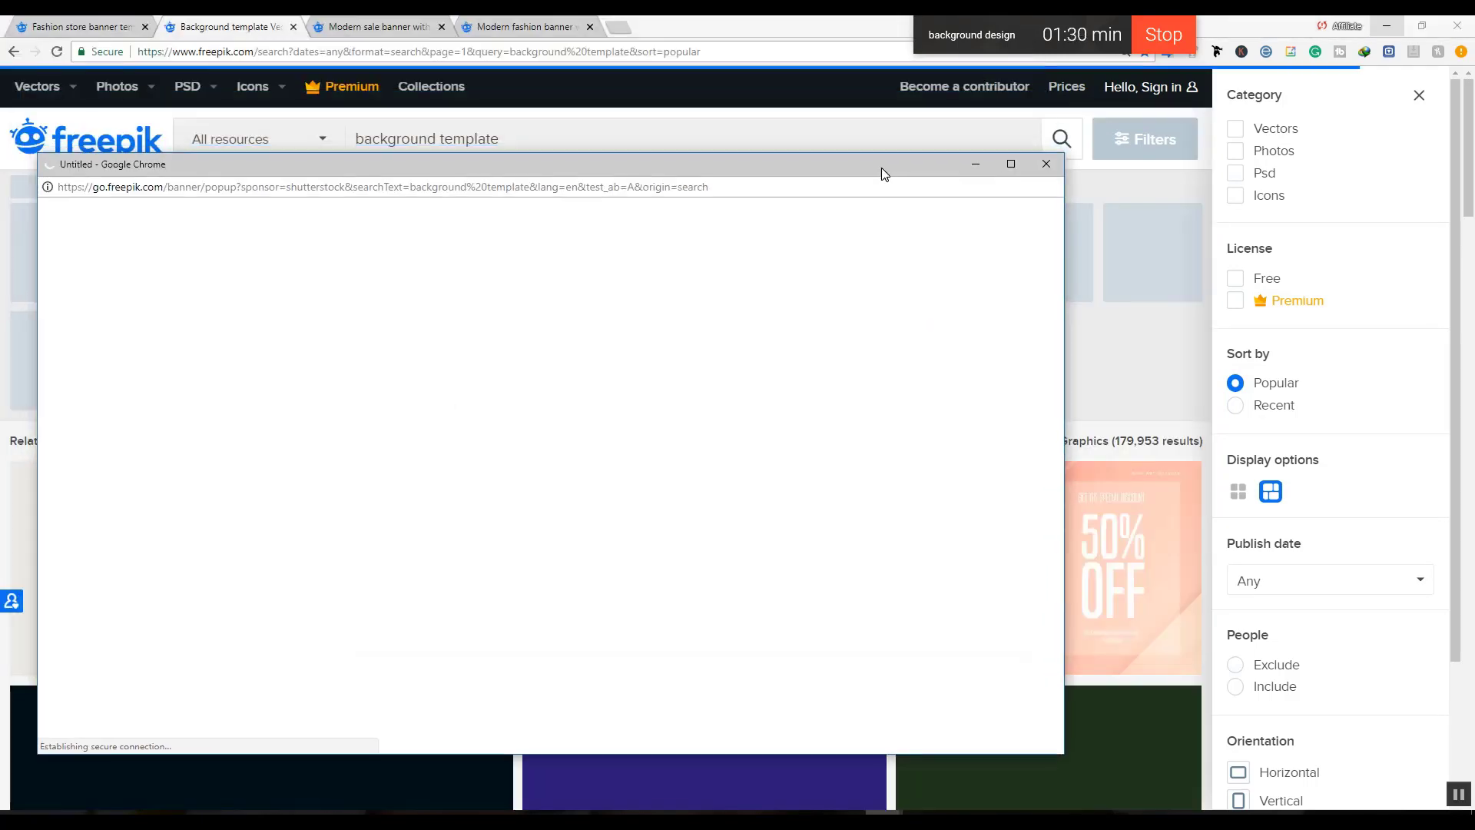
{"action": "left_click", "coordinate": [1053, 163]}
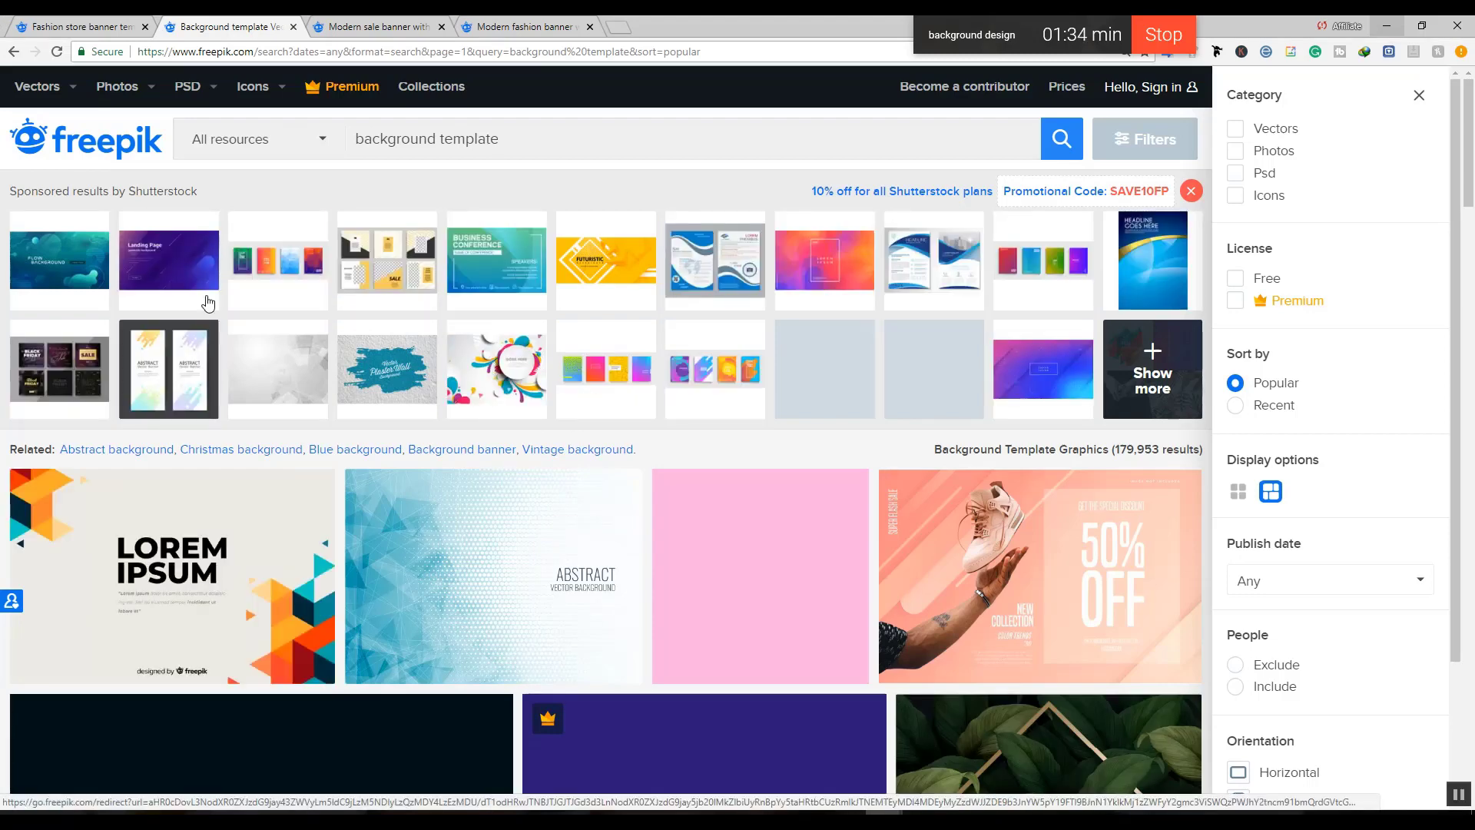
{"action": "scroll", "coordinate": [550, 492], "scroll_direction": "down", "scroll_amount": 3}
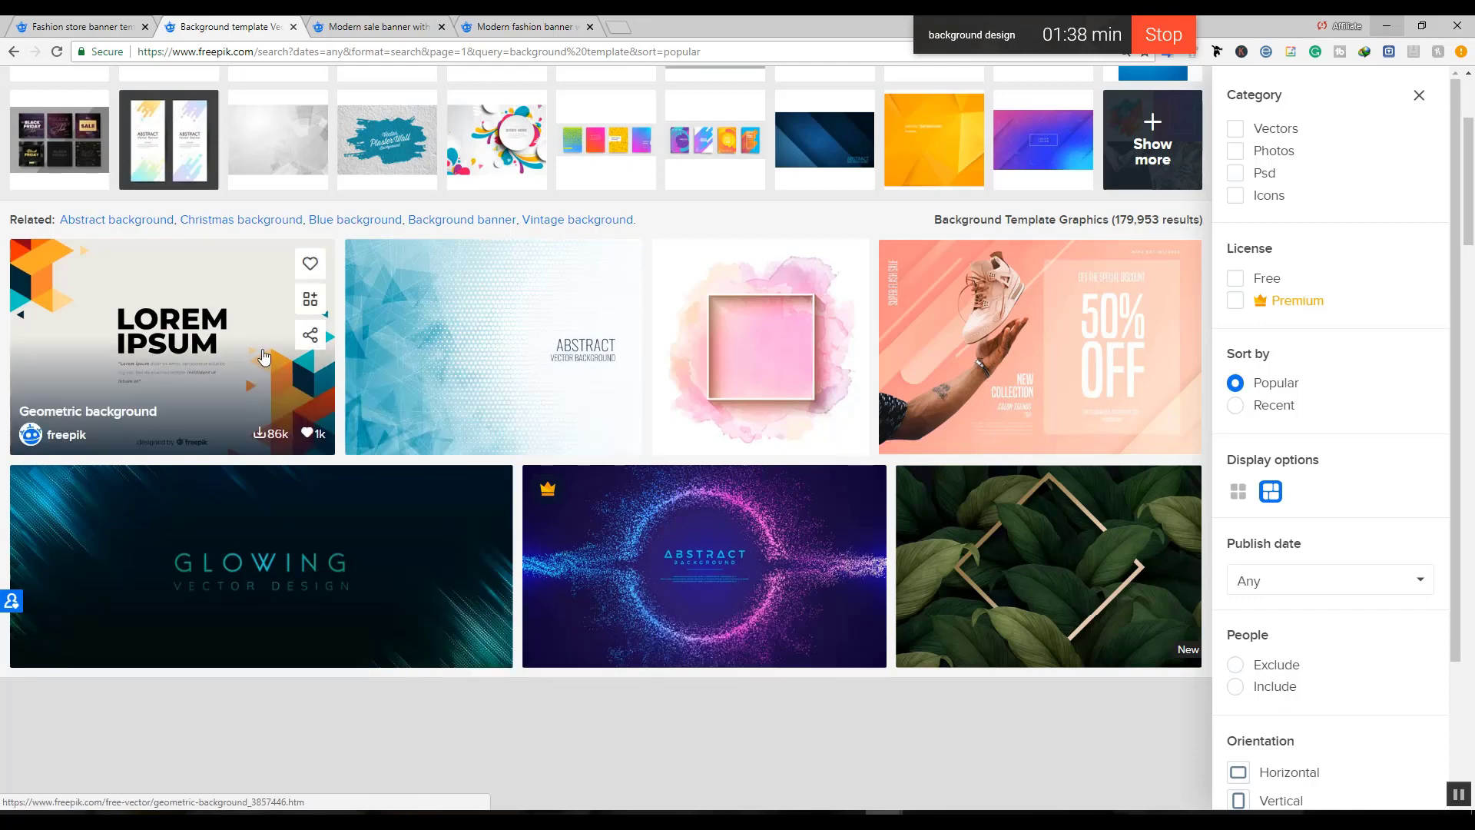
{"action": "scroll", "coordinate": [336, 407], "scroll_direction": "down", "scroll_amount": 2}
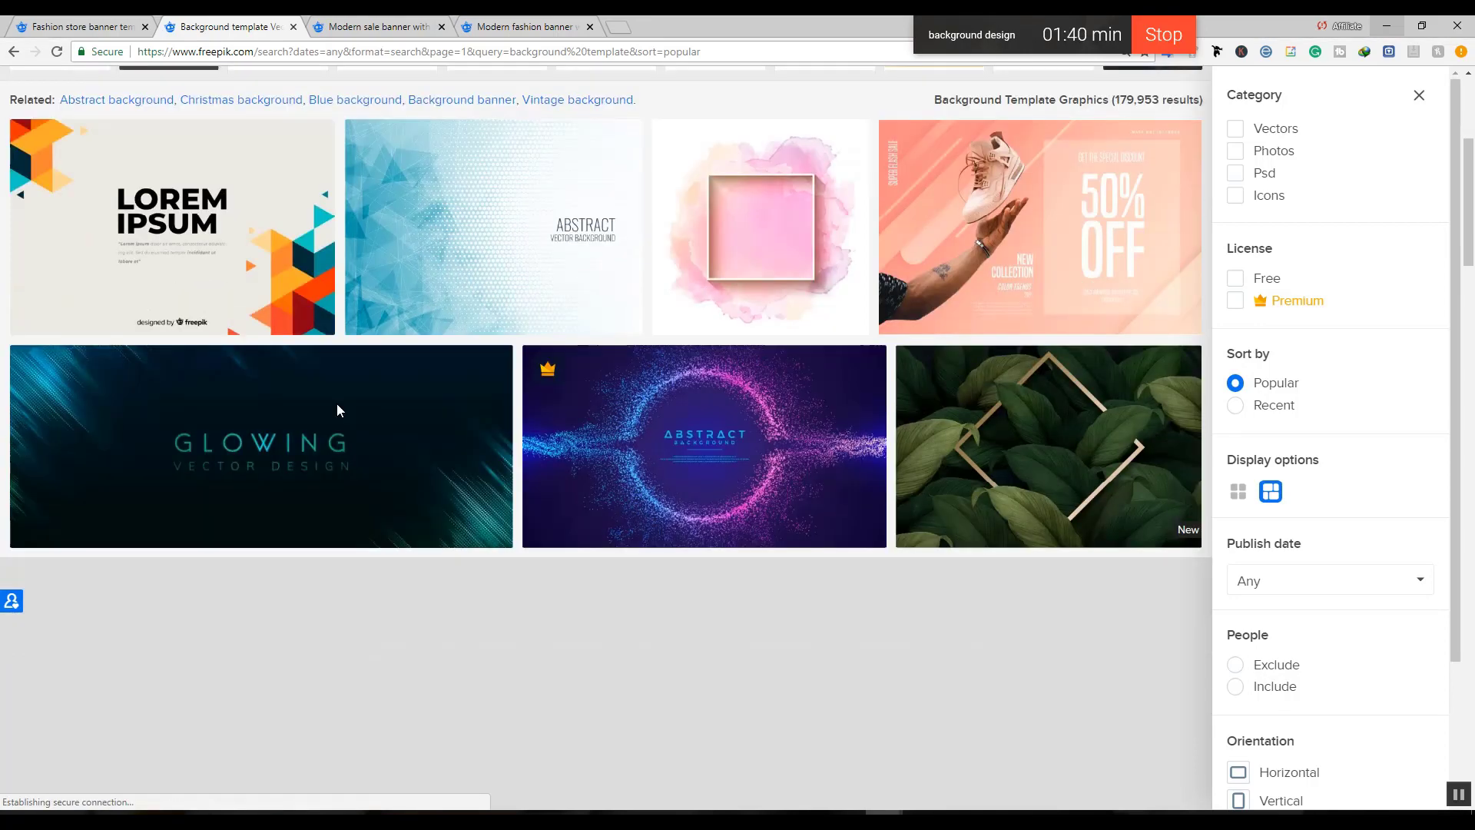
{"action": "scroll", "coordinate": [511, 515], "scroll_direction": "up", "scroll_amount": 4}
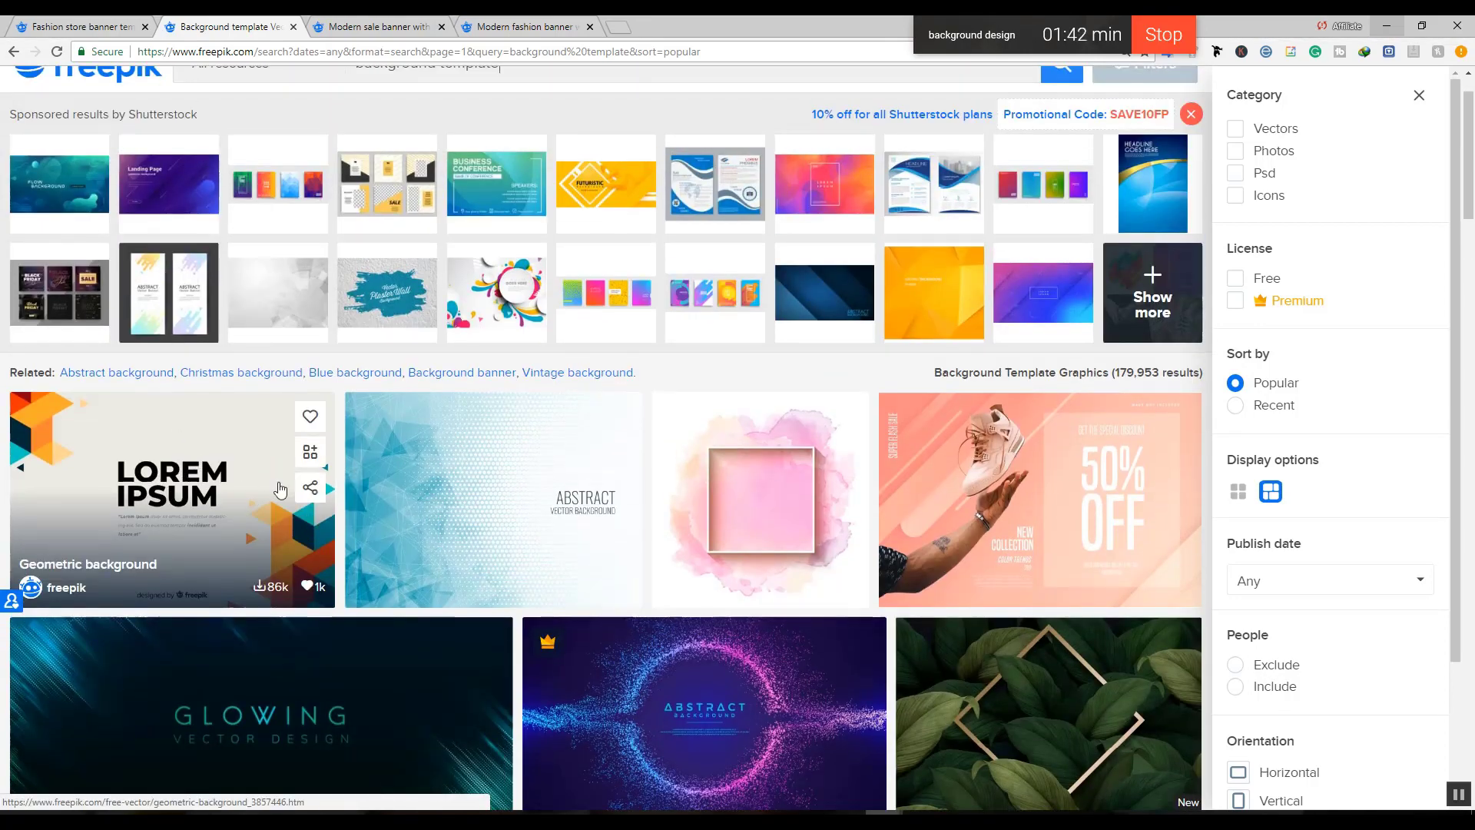
{"action": "scroll", "coordinate": [620, 492], "scroll_direction": "up", "scroll_amount": 1}
{"action": "scroll", "coordinate": [362, 467], "scroll_direction": "down", "scroll_amount": 1}
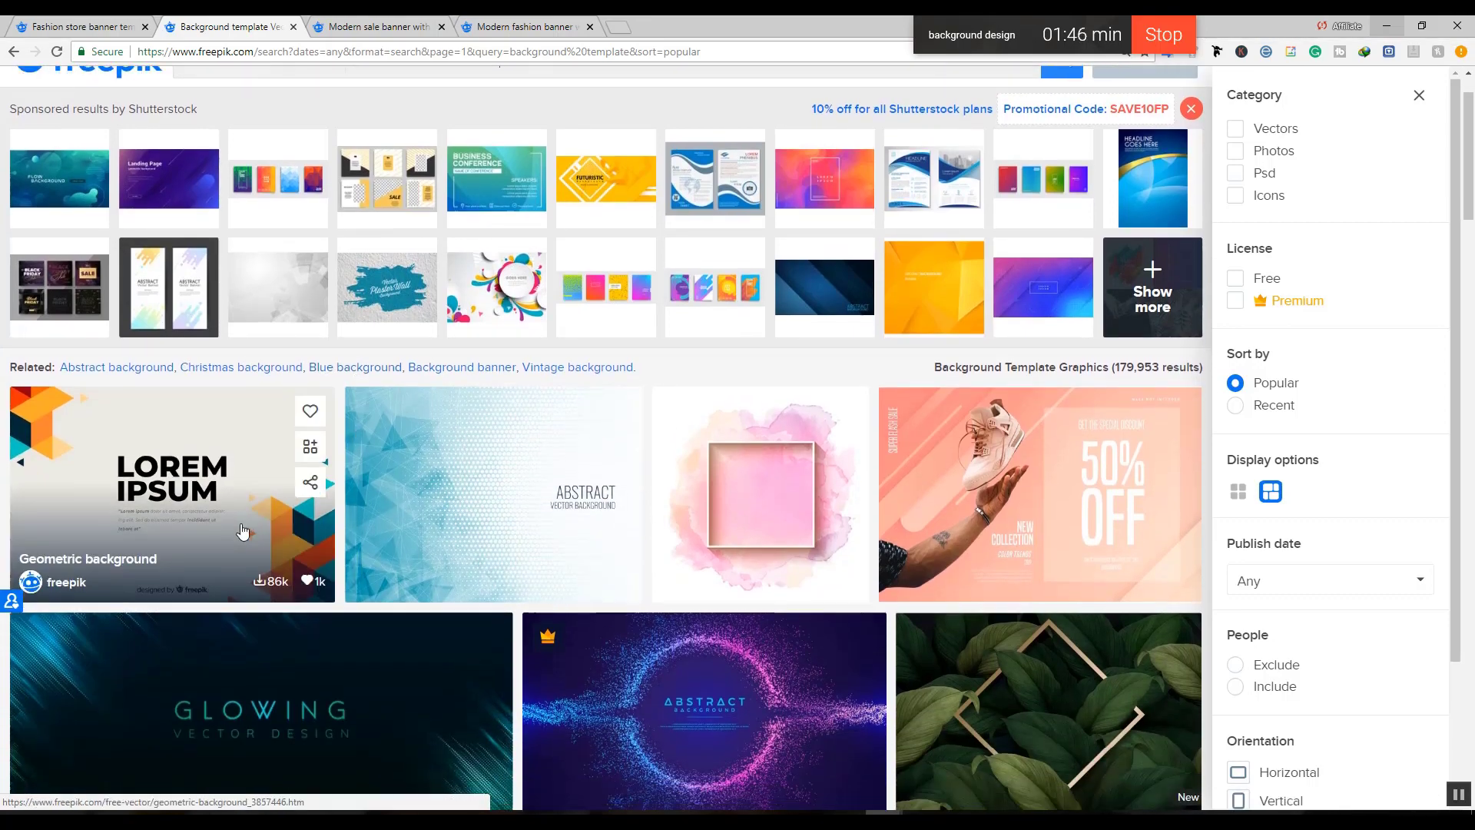
{"action": "scroll", "coordinate": [238, 523], "scroll_direction": "down", "scroll_amount": 3}
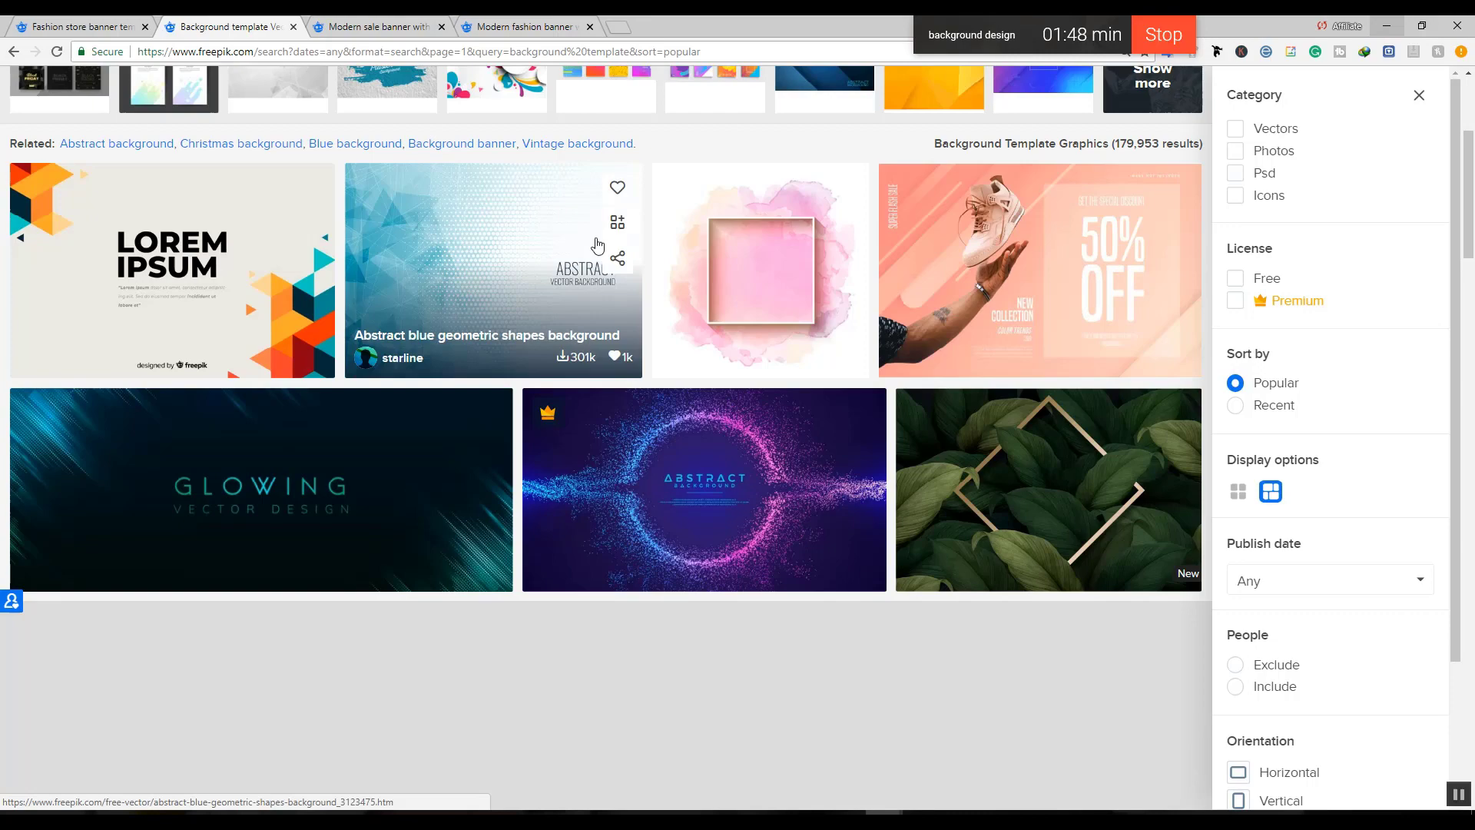
{"action": "scroll", "coordinate": [385, 350], "scroll_direction": "down", "scroll_amount": 6}
{"action": "scroll", "coordinate": [283, 417], "scroll_direction": "down", "scroll_amount": 2}
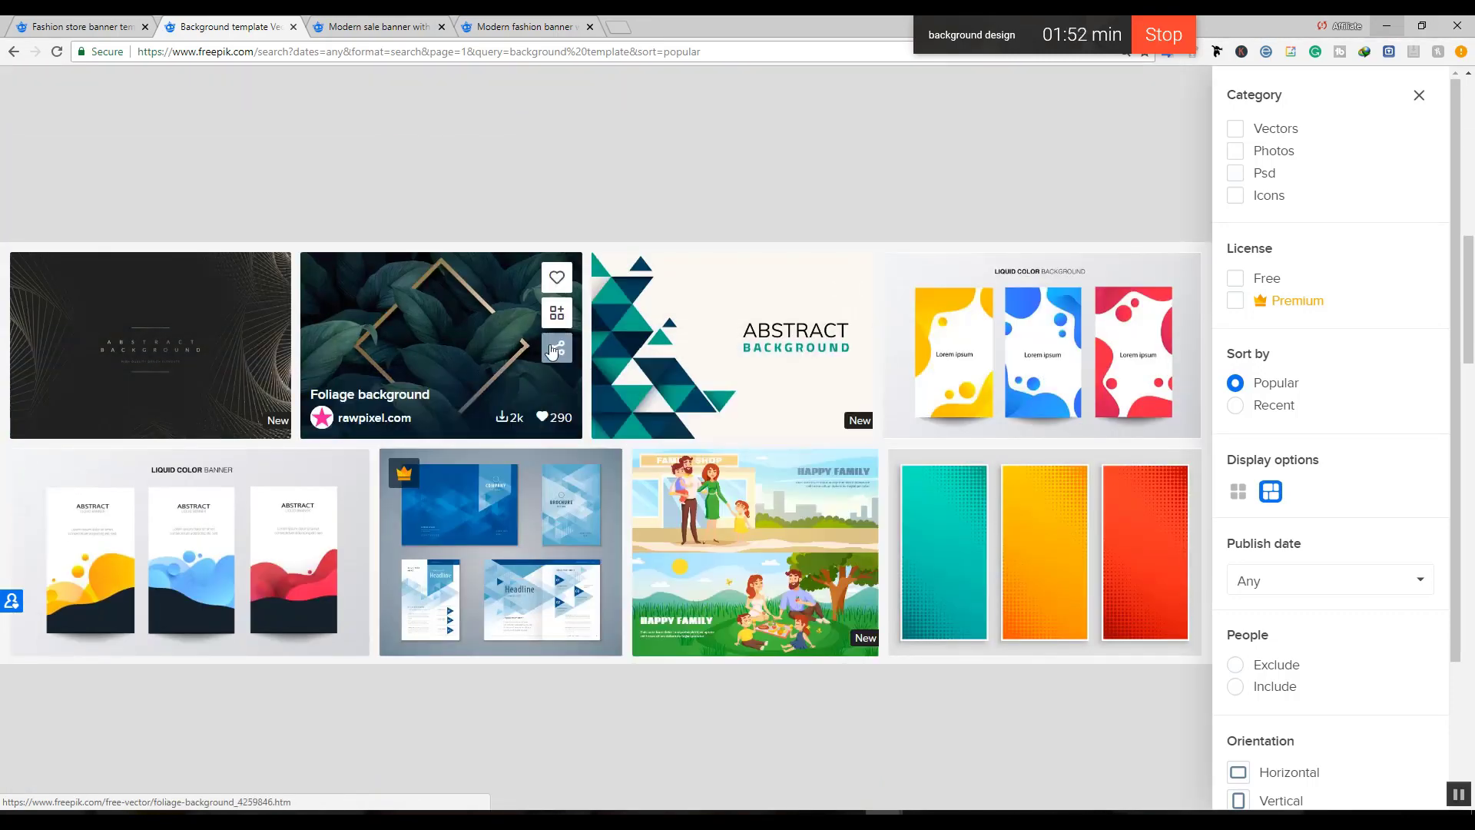
{"action": "scroll", "coordinate": [552, 351], "scroll_direction": "down", "scroll_amount": 2}
{"action": "scroll", "coordinate": [553, 349], "scroll_direction": "up", "scroll_amount": 1}
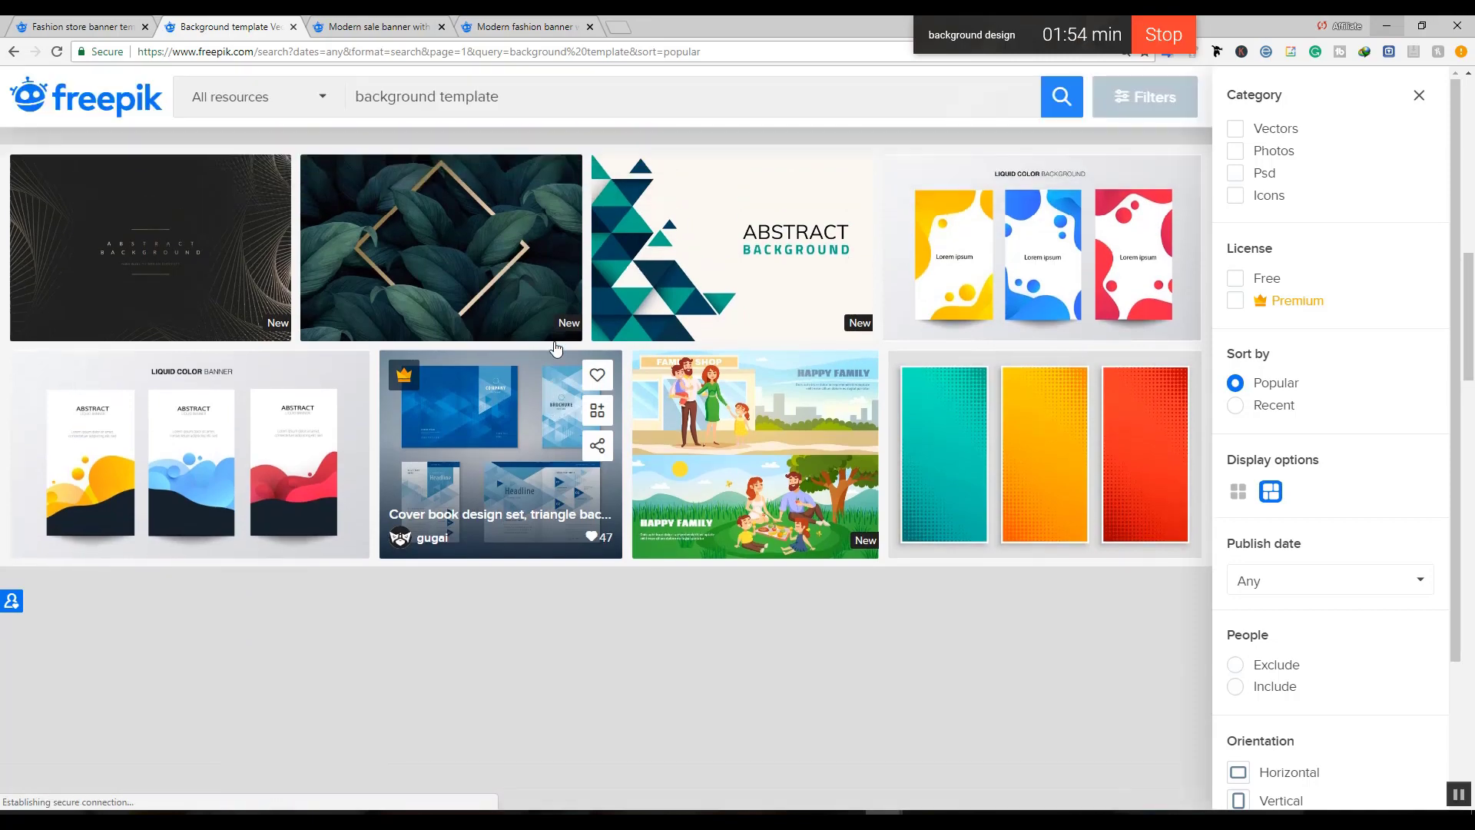
{"action": "scroll", "coordinate": [556, 345], "scroll_direction": "down", "scroll_amount": 2}
{"action": "scroll", "coordinate": [555, 342], "scroll_direction": "down", "scroll_amount": 6}
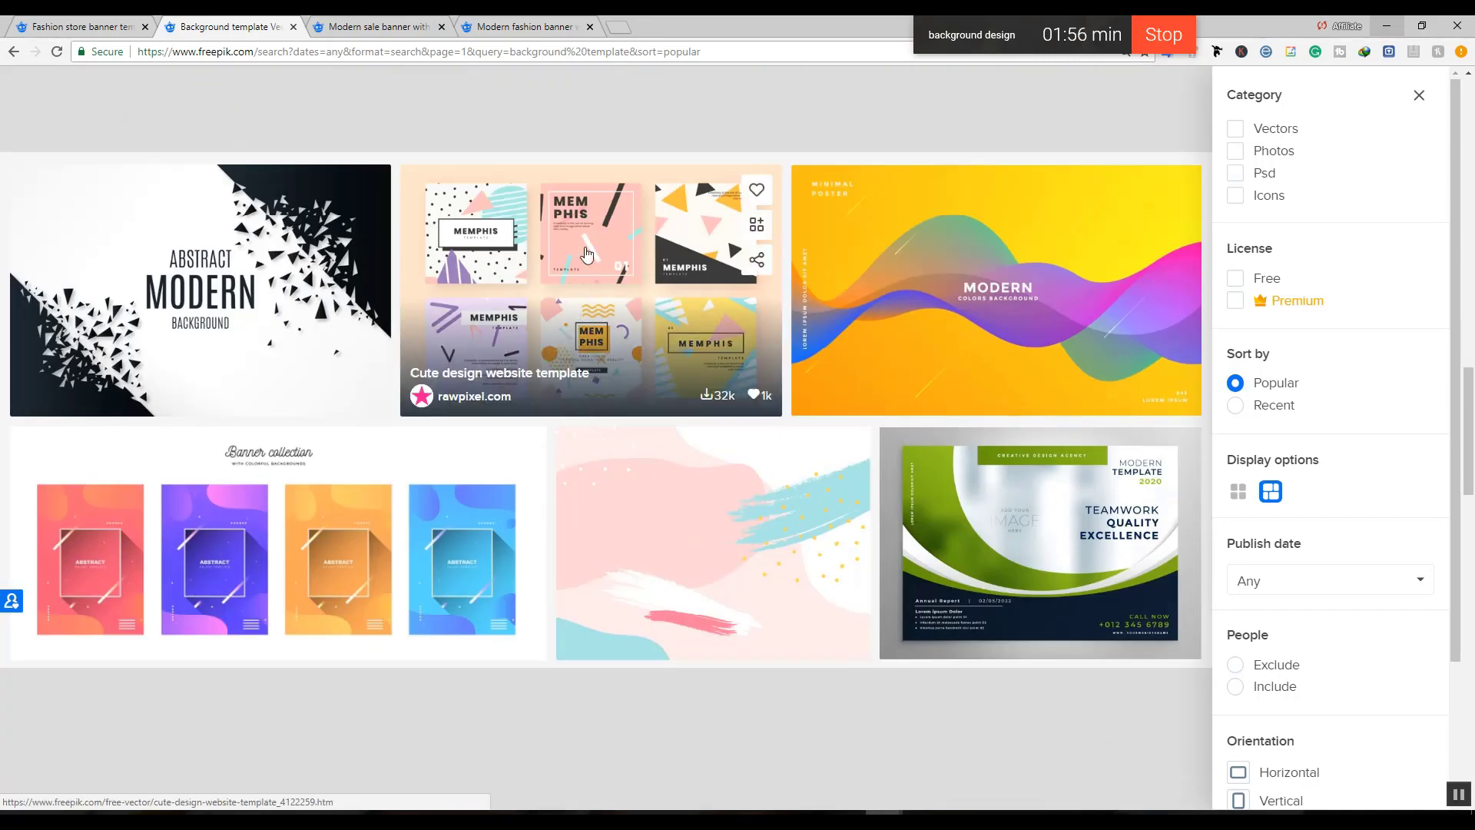
Bring up the blue Casual Sport Shoes 50% OFF sale banner tab.
{"action": "scroll", "coordinate": [547, 303], "scroll_direction": "up", "scroll_amount": 4}
{"action": "scroll", "coordinate": [547, 299], "scroll_direction": "down", "scroll_amount": 7}
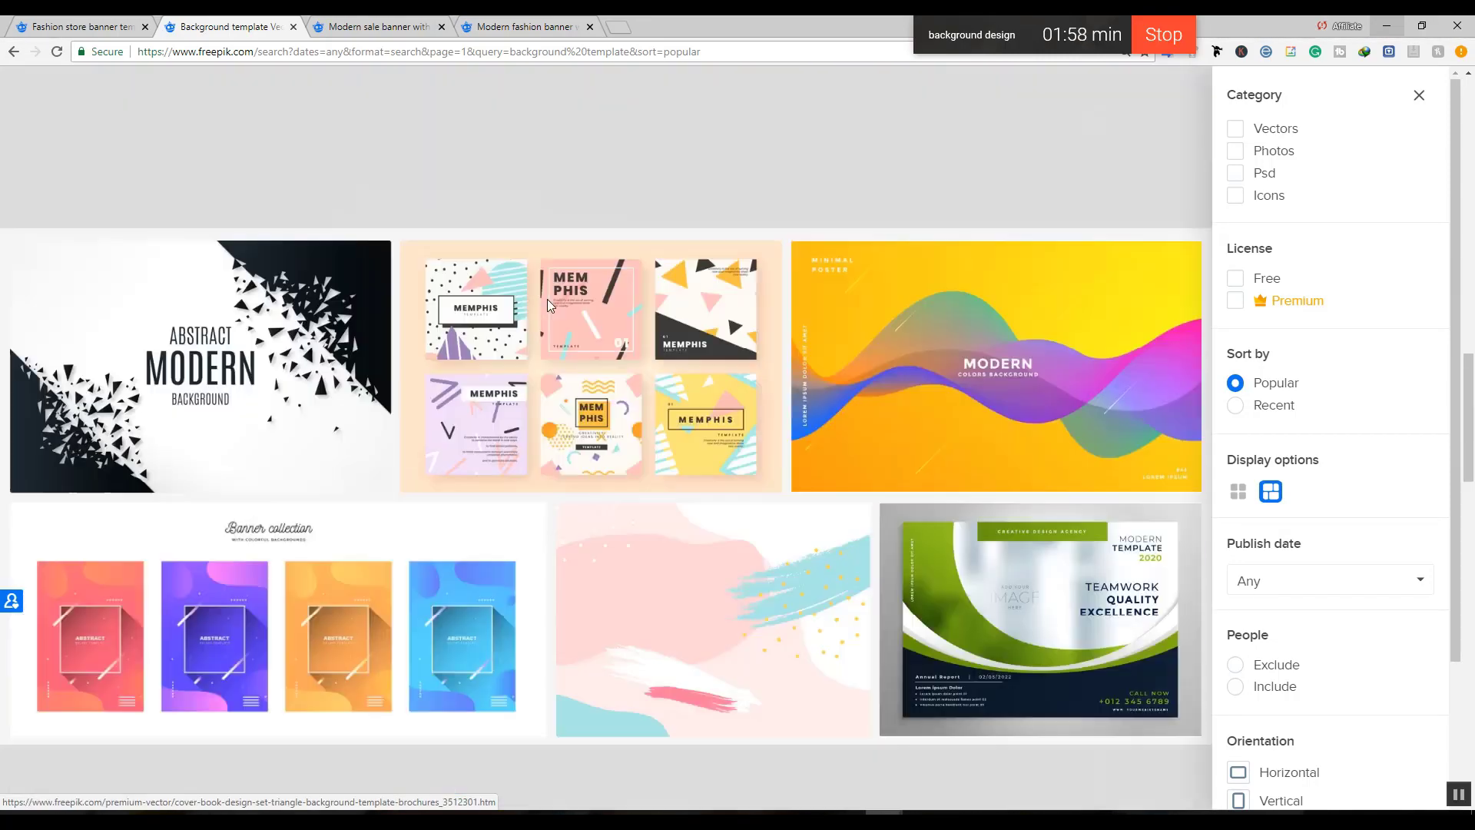
{"action": "scroll", "coordinate": [244, 380], "scroll_direction": "up", "scroll_amount": 2}
{"action": "scroll", "coordinate": [245, 380], "scroll_direction": "down", "scroll_amount": 5}
{"action": "left_click", "coordinate": [340, 26]}
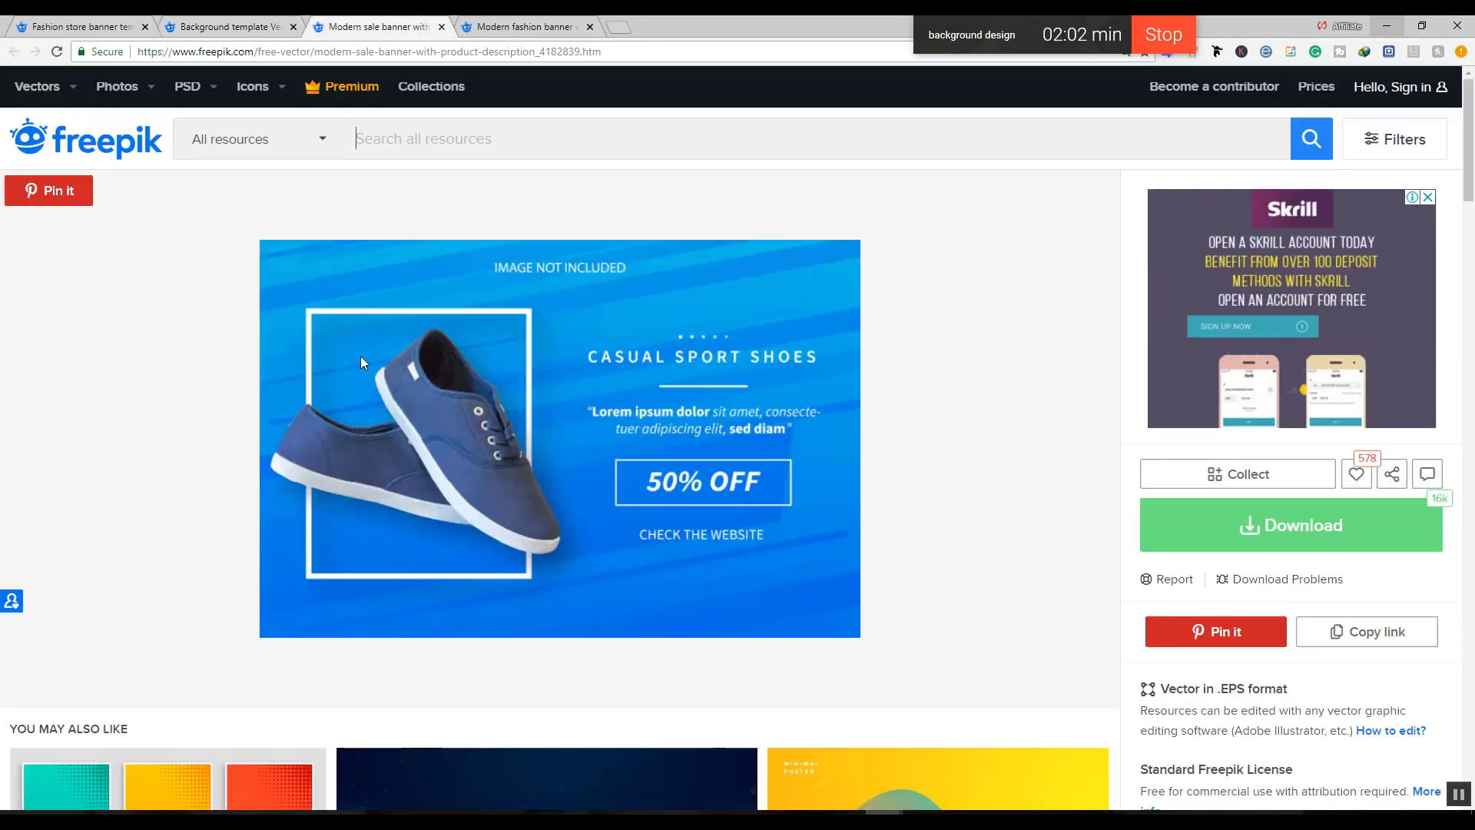
Look at the purple Modern Banner, return to the blue shoe banner, then switch to Camtasia.
{"action": "left_click", "coordinate": [524, 27]}
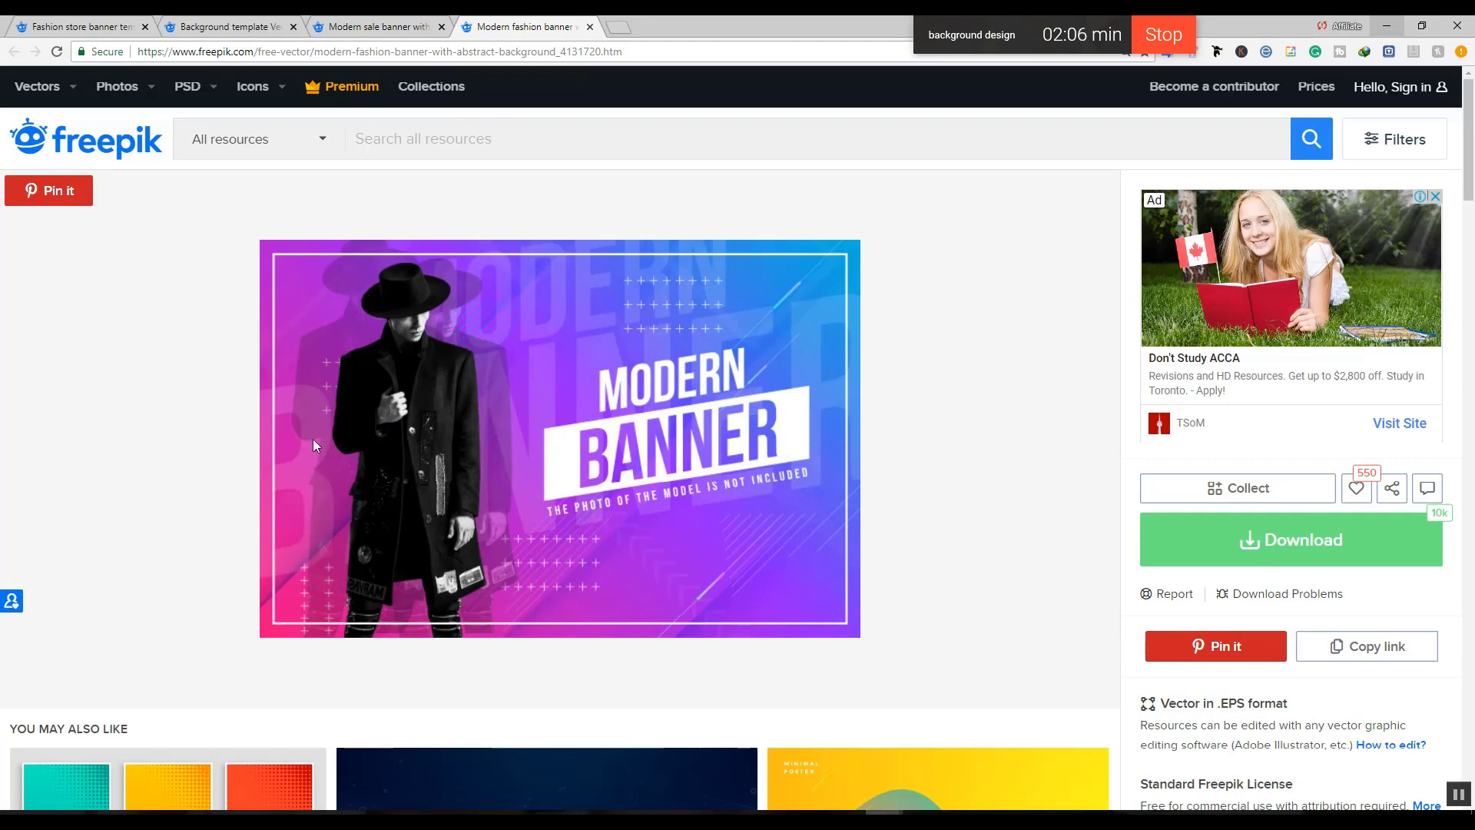
{"action": "left_click", "coordinate": [360, 26]}
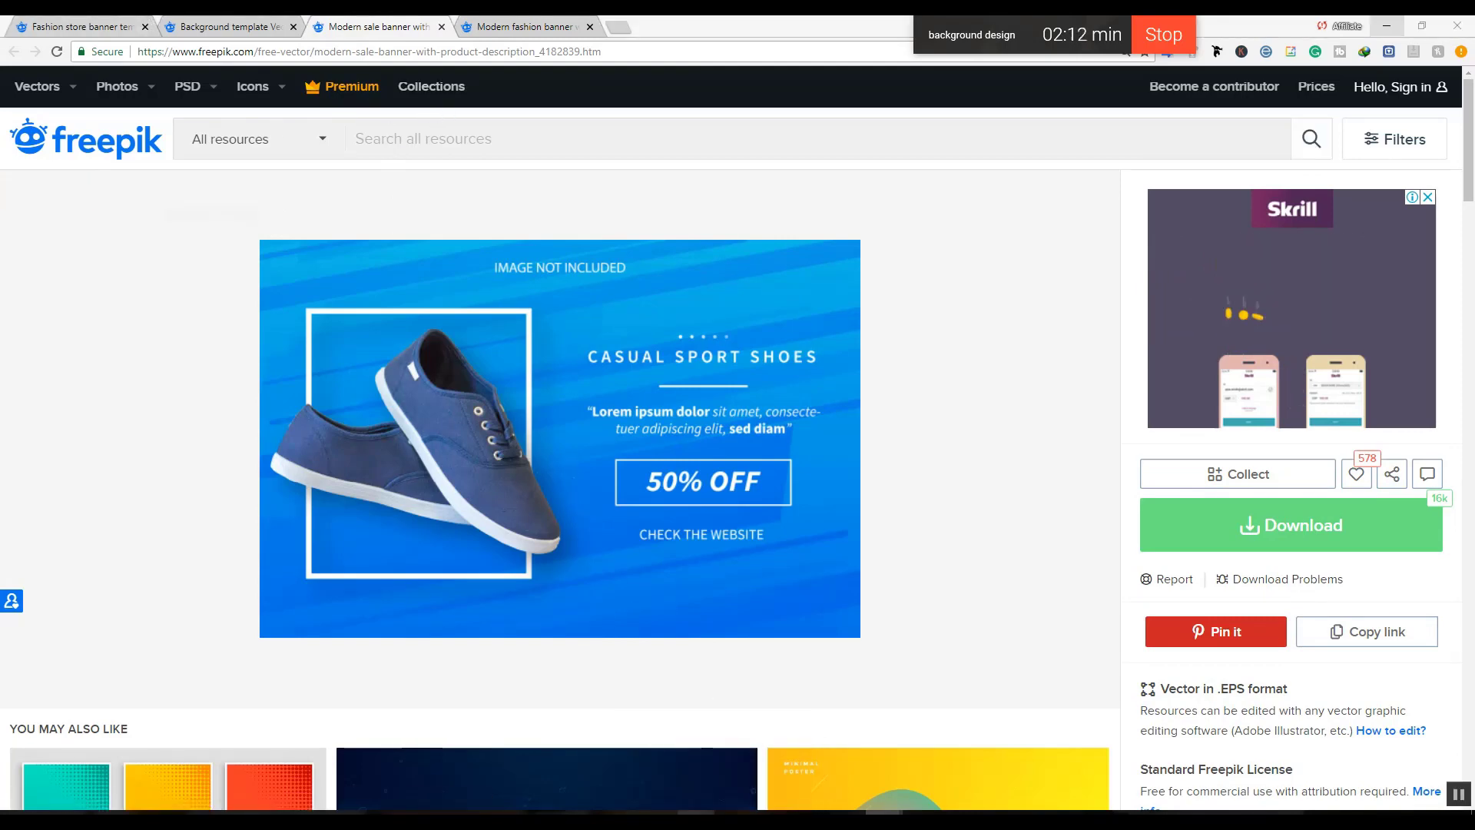
{"action": "key", "text": "alt+Tab"}
Review the earlier banner and watch advert scenes, then import the blue shoe sale banner image.
{"action": "left_click_drag", "start_coordinate": [215, 616], "coordinate": [36, 605]}
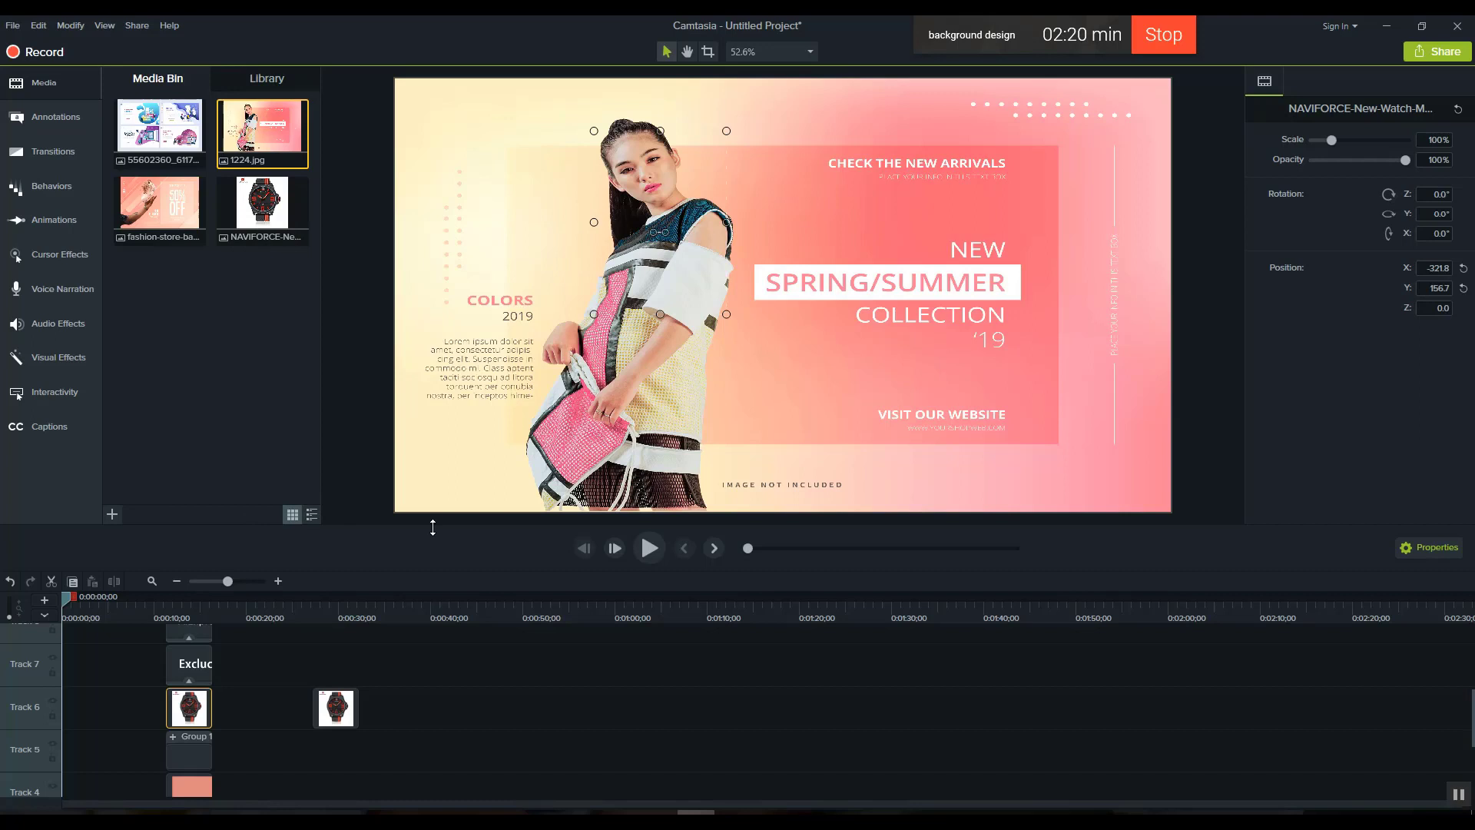
{"action": "left_click_drag", "start_coordinate": [68, 604], "coordinate": [121, 603]}
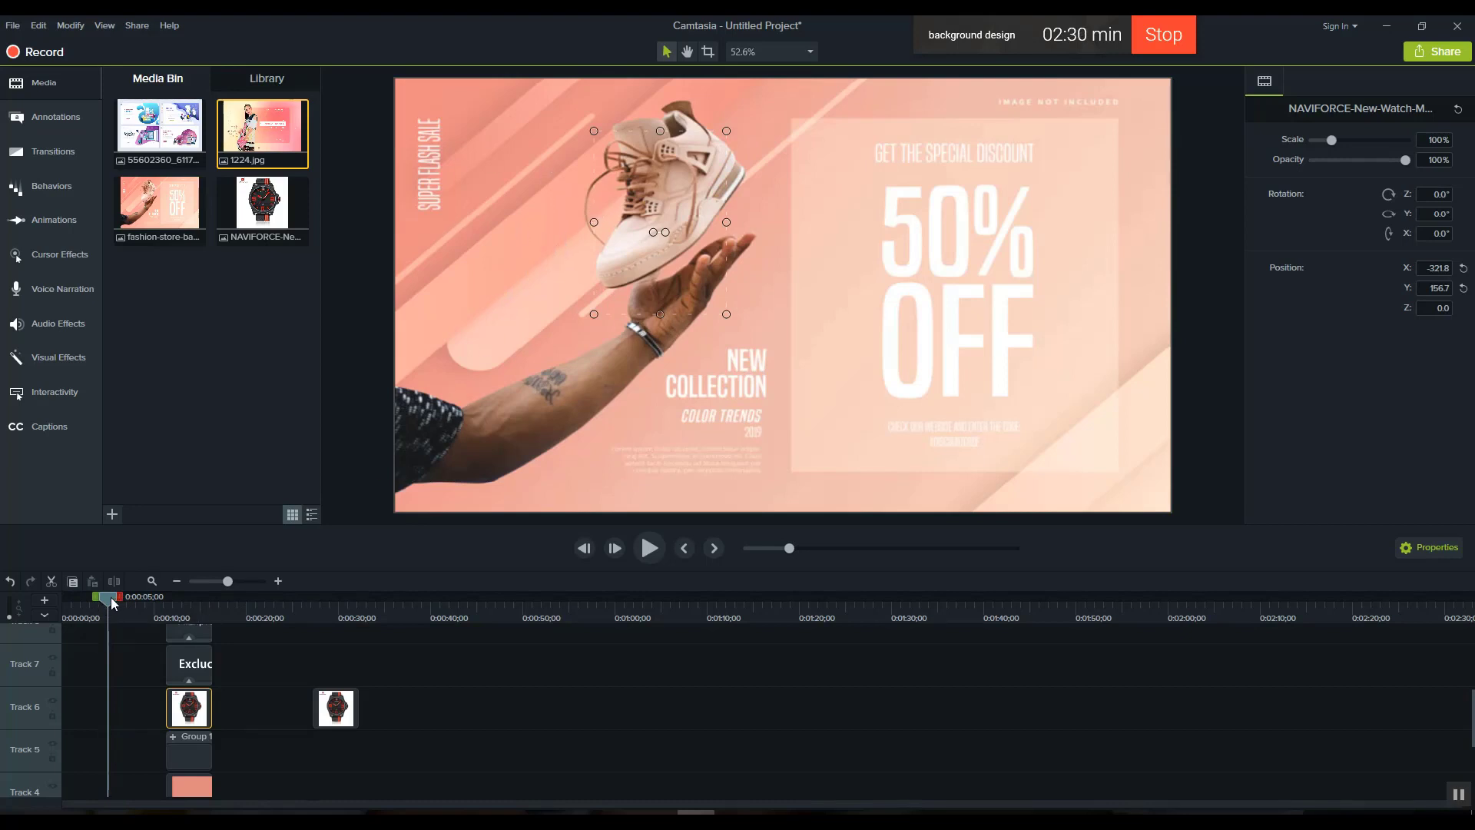
{"action": "mouse_move", "coordinate": [106, 603]}
{"action": "left_mouse_down"}
{"action": "mouse_move", "coordinate": [204, 605]}
{"action": "mouse_move", "coordinate": [127, 600]}
{"action": "left_mouse_up"}
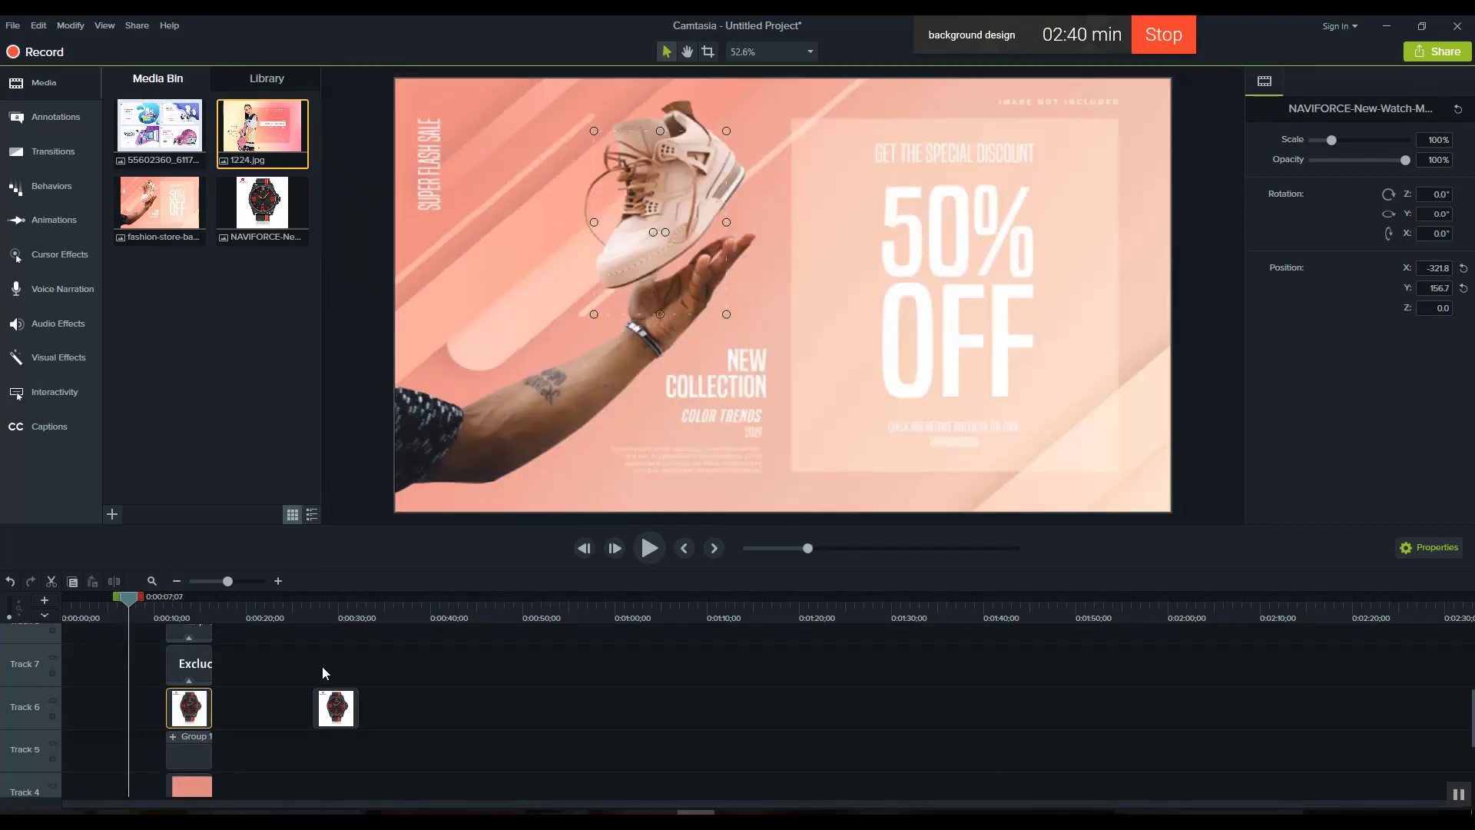
{"action": "mouse_move", "coordinate": [164, 600]}
{"action": "left_mouse_down"}
{"action": "mouse_move", "coordinate": [234, 601]}
{"action": "mouse_move", "coordinate": [170, 607]}
{"action": "left_mouse_up"}
{"action": "left_click", "coordinate": [112, 516]}
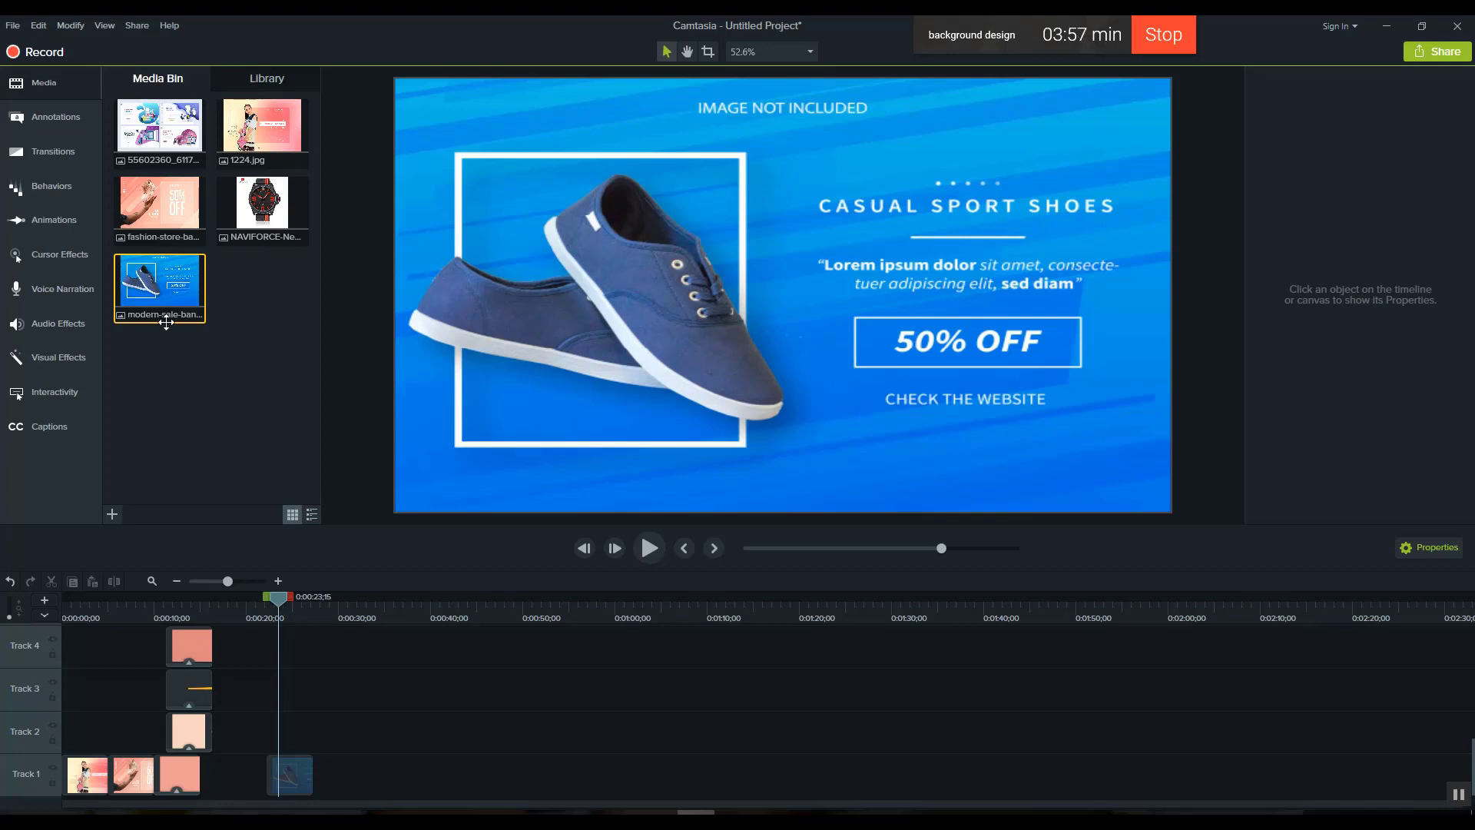
Draw a straight line across the shoe banner with thickness 16 and the sampled background blue.
{"action": "left_click", "coordinate": [53, 151]}
{"action": "left_click", "coordinate": [56, 116]}
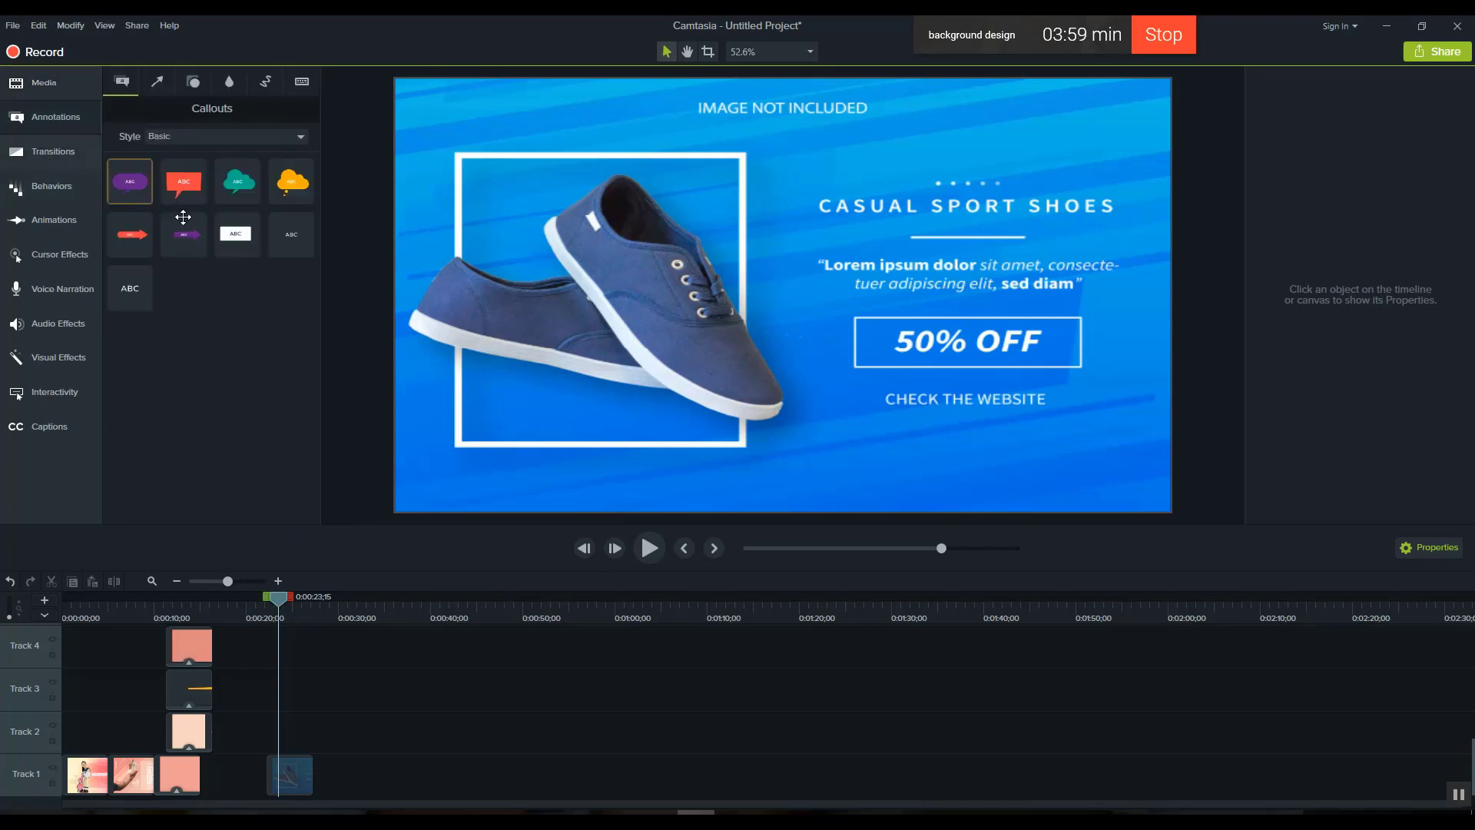
{"action": "left_click", "coordinate": [156, 85]}
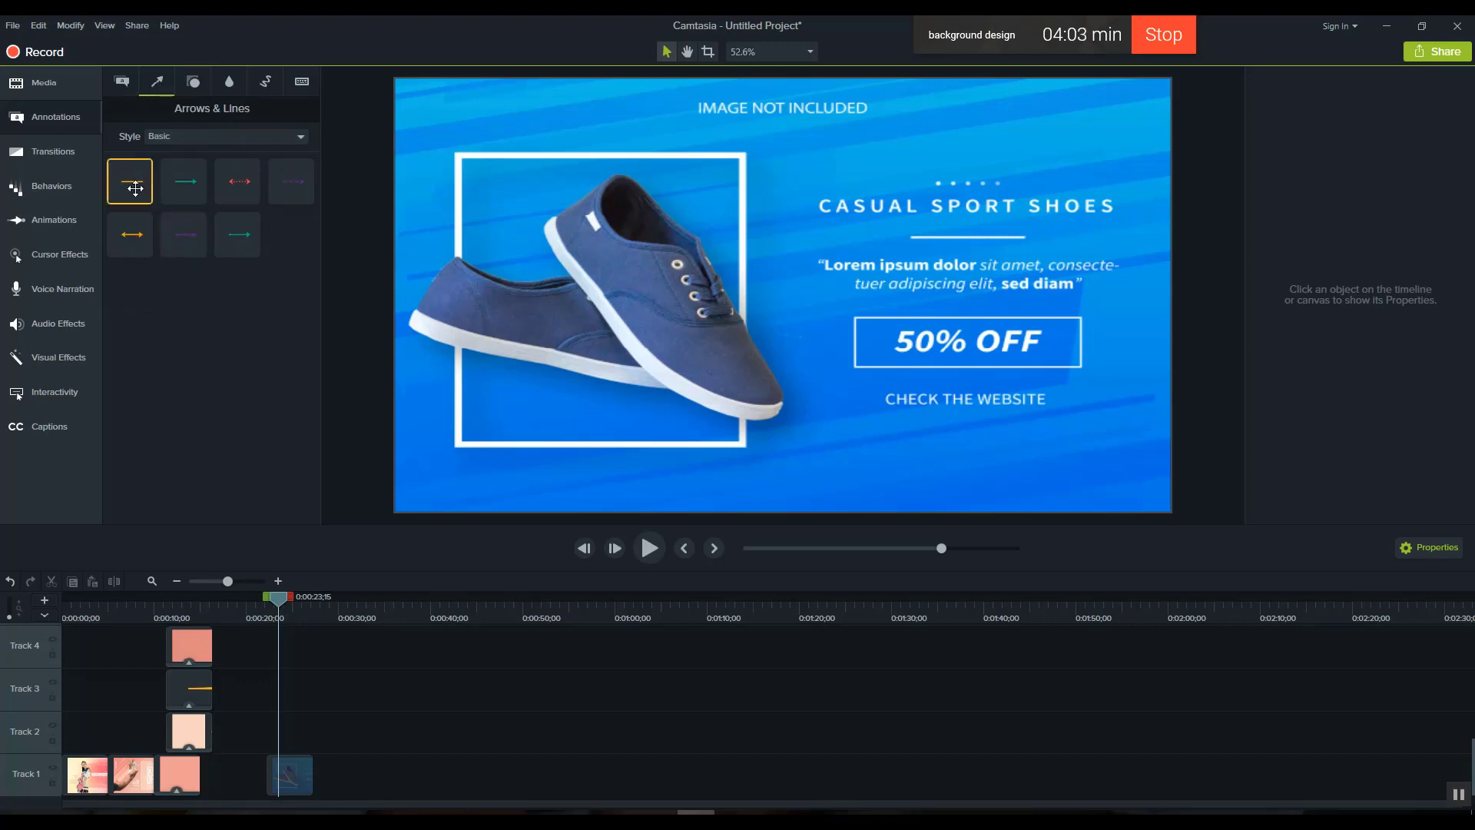
{"action": "mouse_move", "coordinate": [134, 189]}
{"action": "left_mouse_down"}
{"action": "mouse_move", "coordinate": [315, 318]}
{"action": "mouse_move", "coordinate": [764, 471]}
{"action": "mouse_move", "coordinate": [1161, 395]}
{"action": "left_mouse_up"}
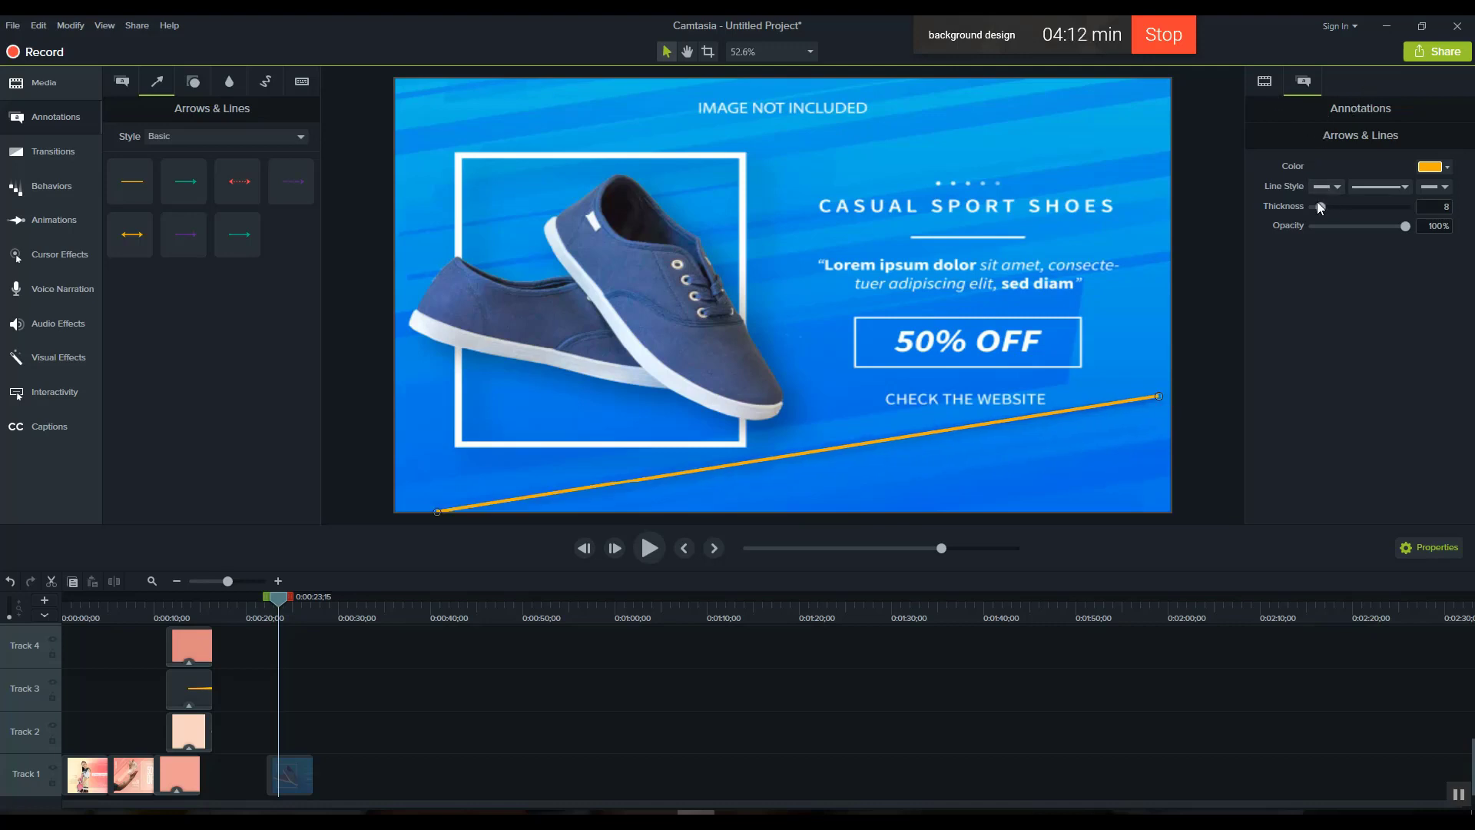
{"action": "left_click_drag", "start_coordinate": [1320, 207], "coordinate": [1331, 210]}
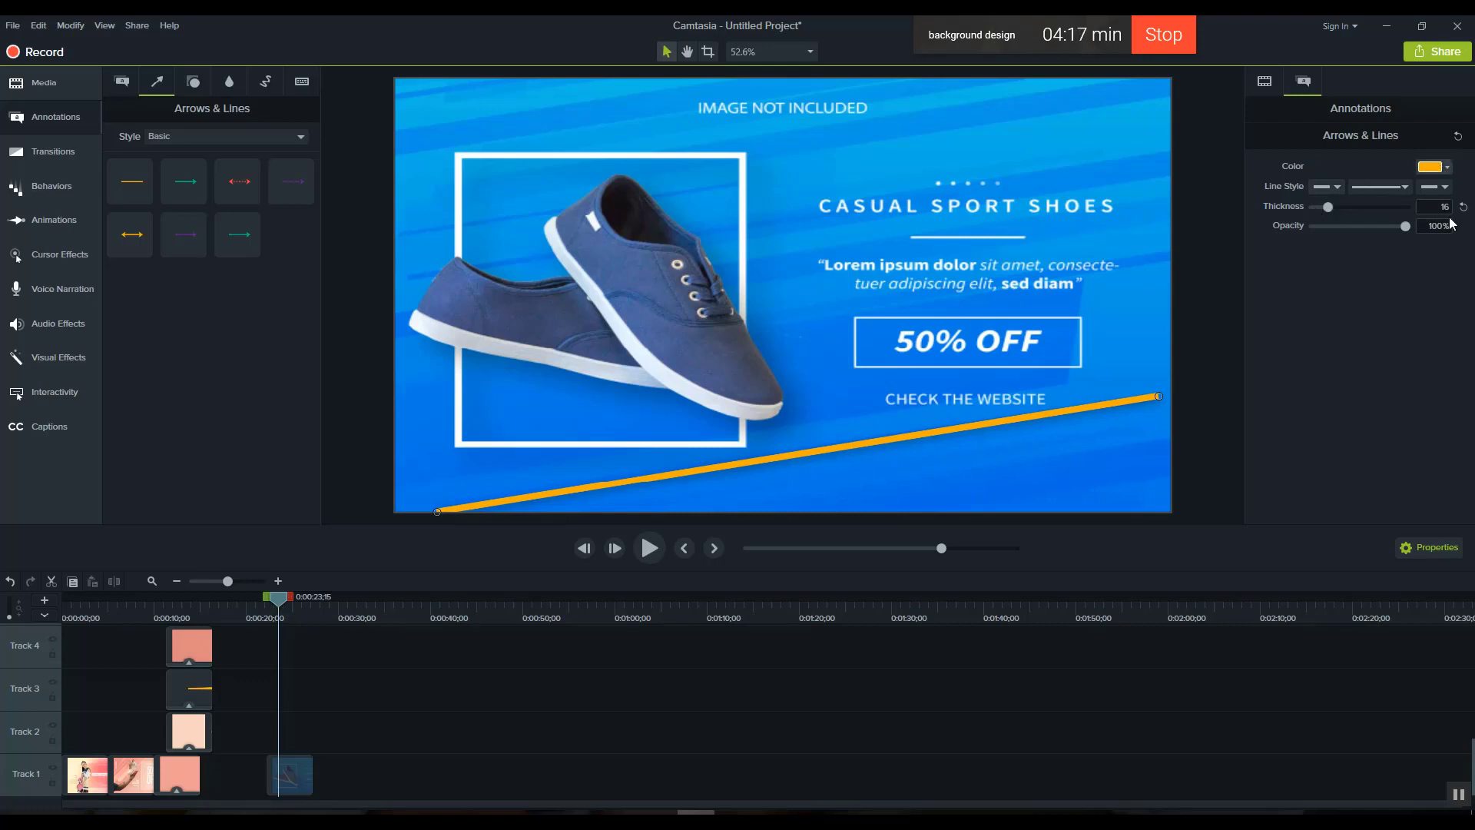
{"action": "left_click", "coordinate": [1433, 166]}
{"action": "left_click", "coordinate": [1439, 201]}
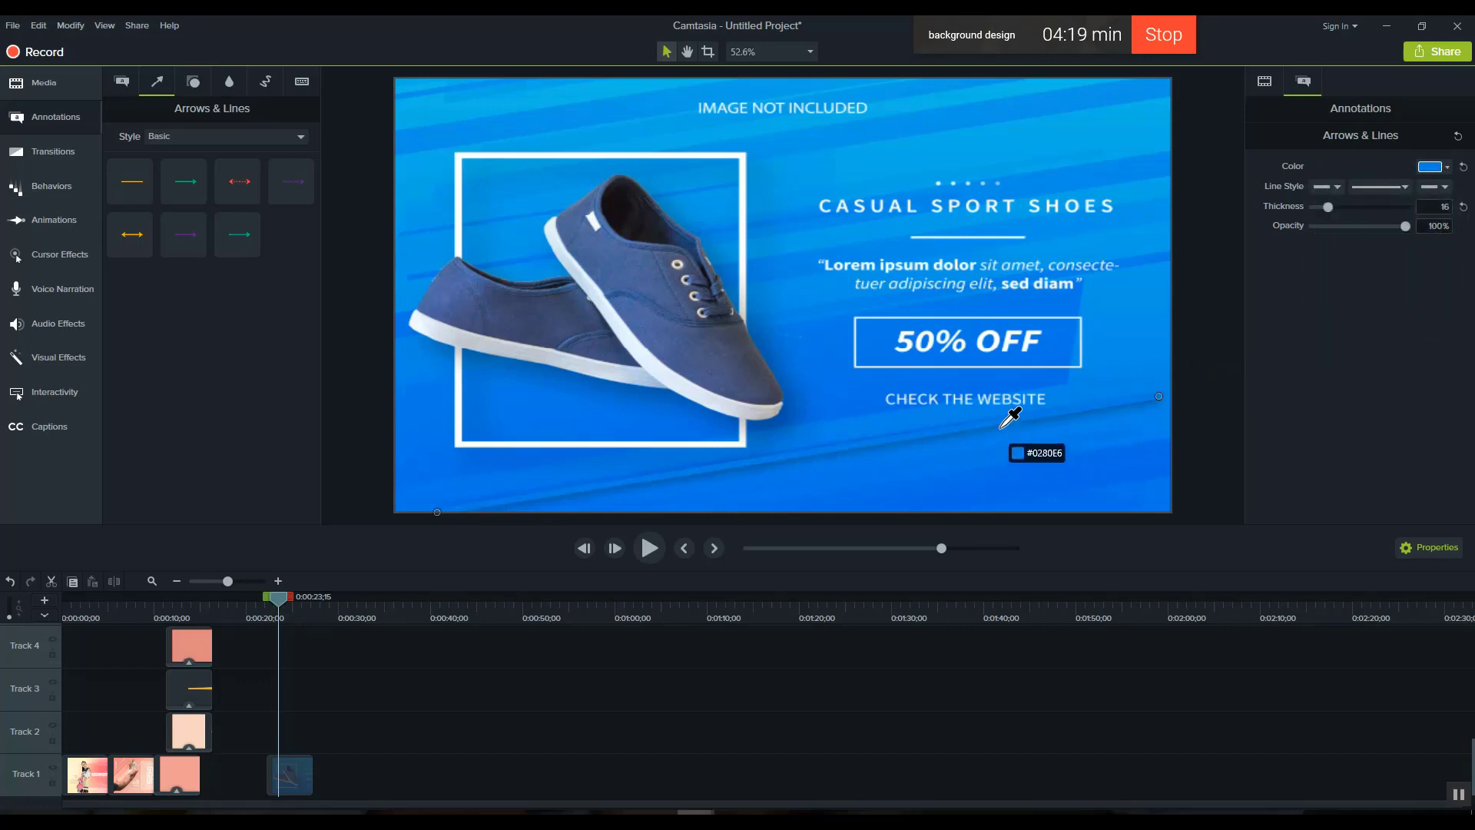
{"action": "left_click", "coordinate": [974, 384]}
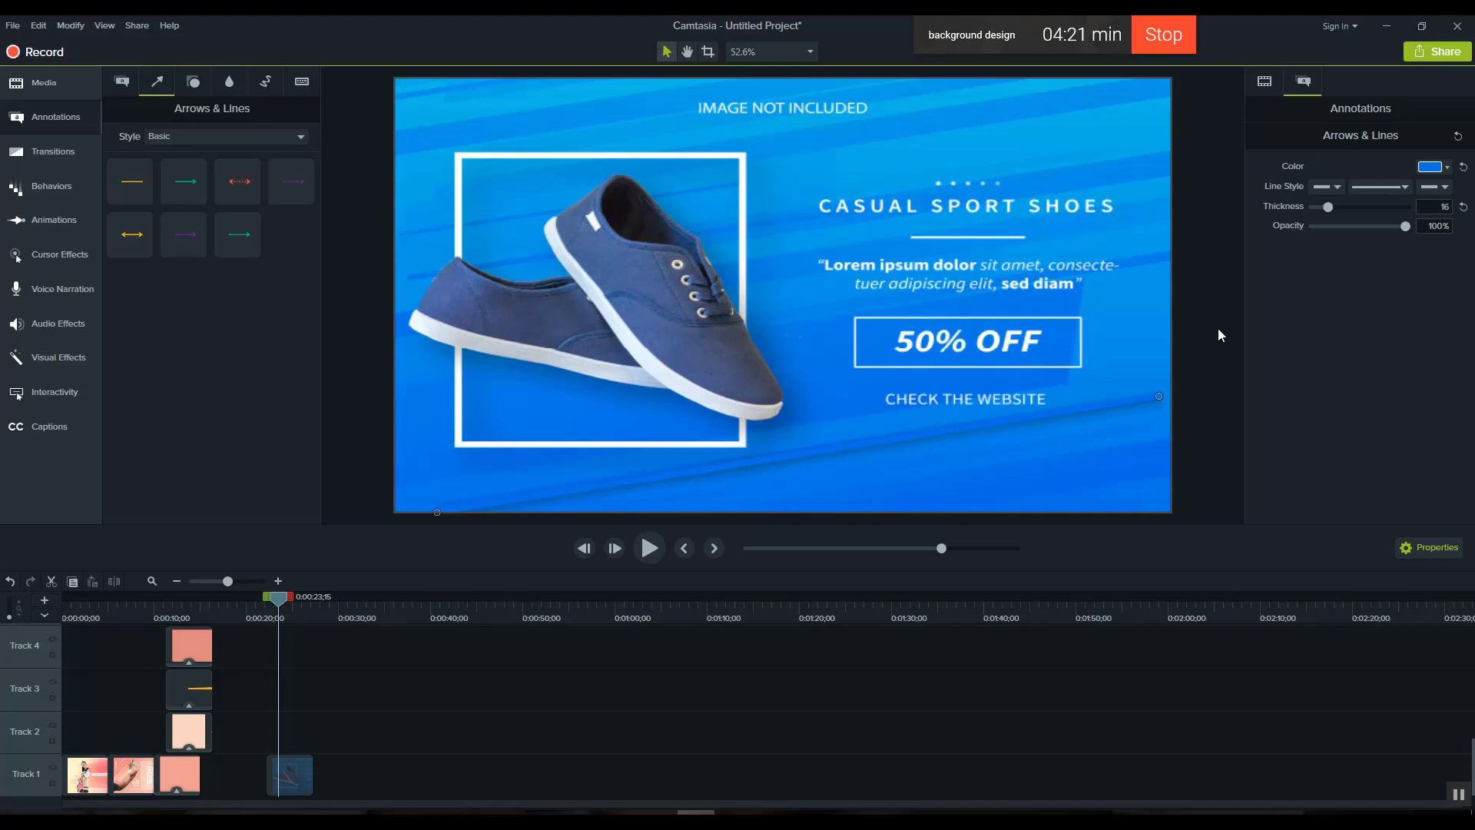
{"action": "left_click", "coordinate": [1219, 330]}
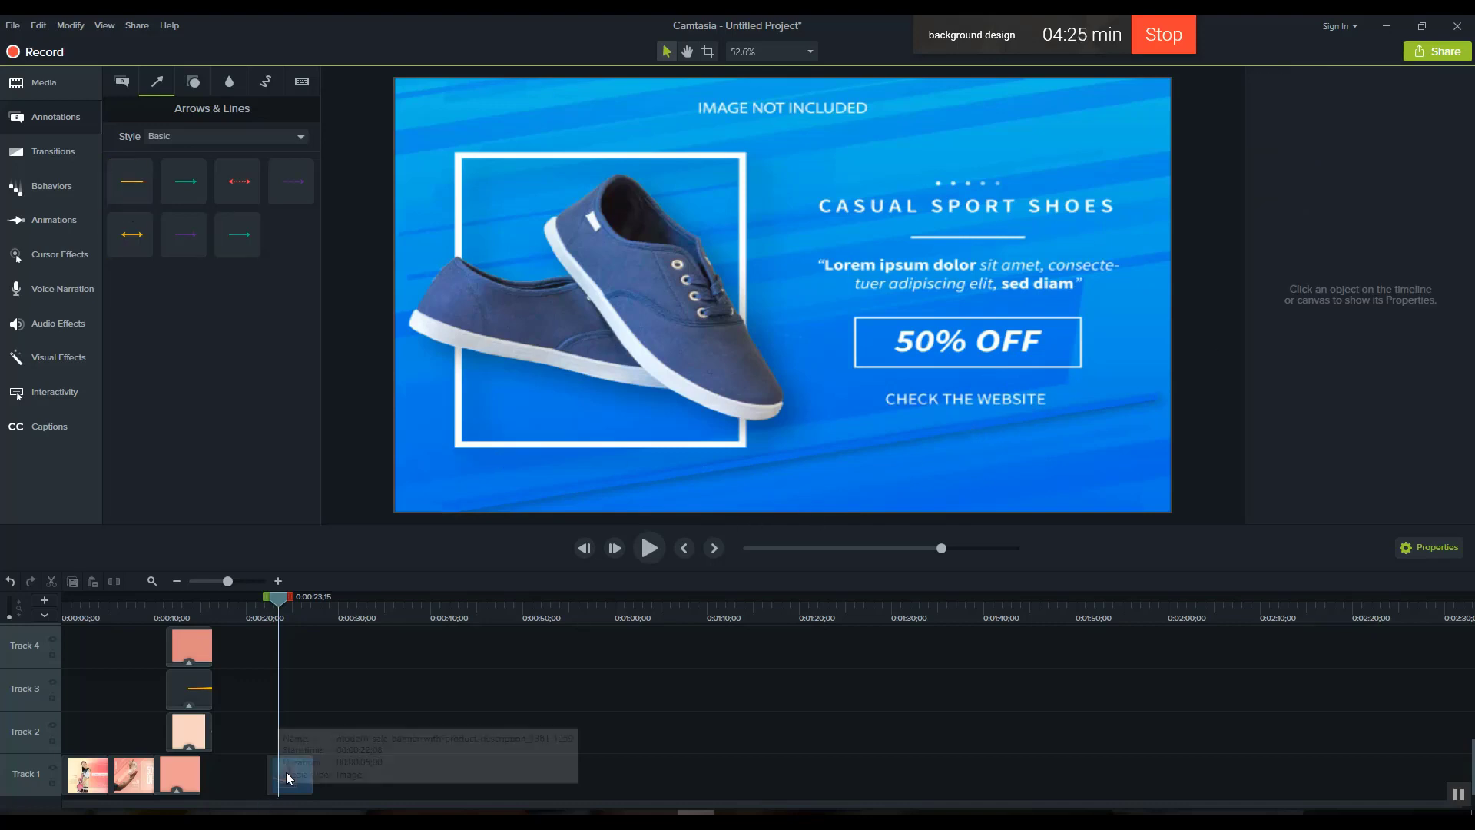
Move the line's clip onto Track 2 above the shoe banner clip.
{"action": "scroll", "coordinate": [492, 680], "scroll_direction": "up", "scroll_amount": 3}
{"action": "scroll", "coordinate": [372, 708], "scroll_direction": "up", "scroll_amount": 1}
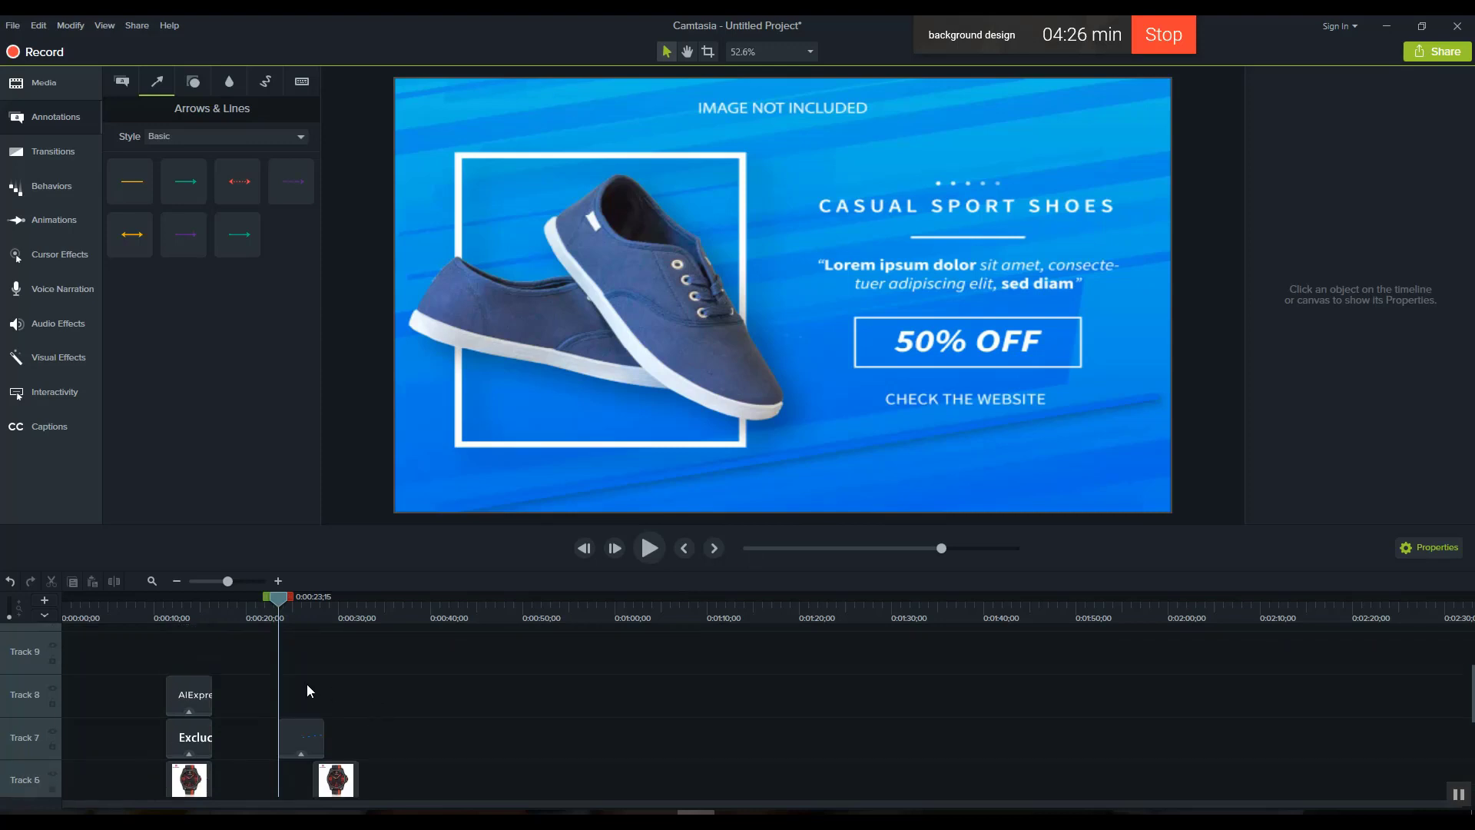
{"action": "mouse_move", "coordinate": [307, 683]}
{"action": "left_mouse_down"}
{"action": "mouse_move", "coordinate": [331, 719]}
{"action": "mouse_move", "coordinate": [453, 737]}
{"action": "left_mouse_up"}
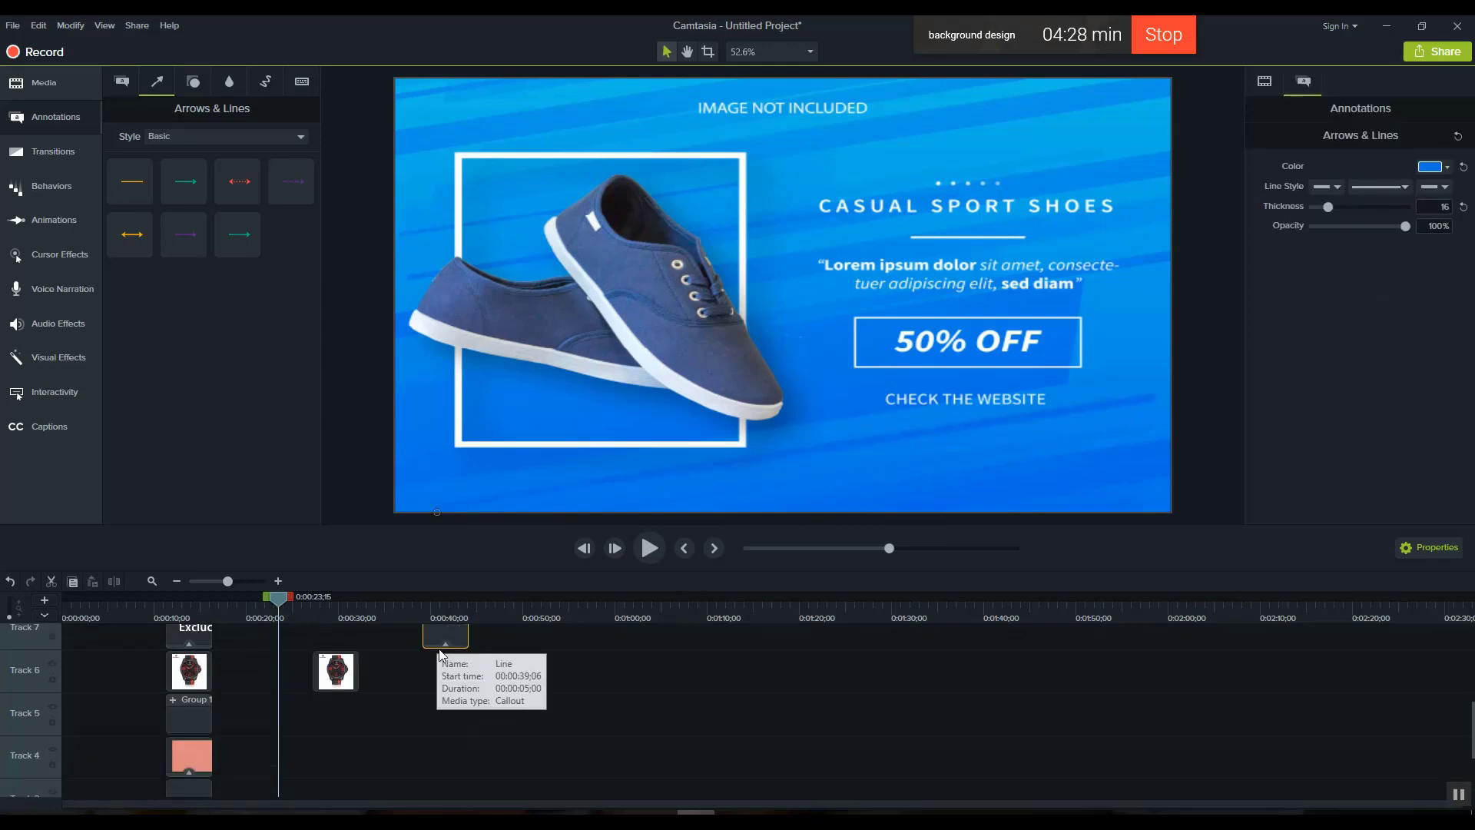
{"action": "left_click_drag", "start_coordinate": [440, 646], "coordinate": [293, 735]}
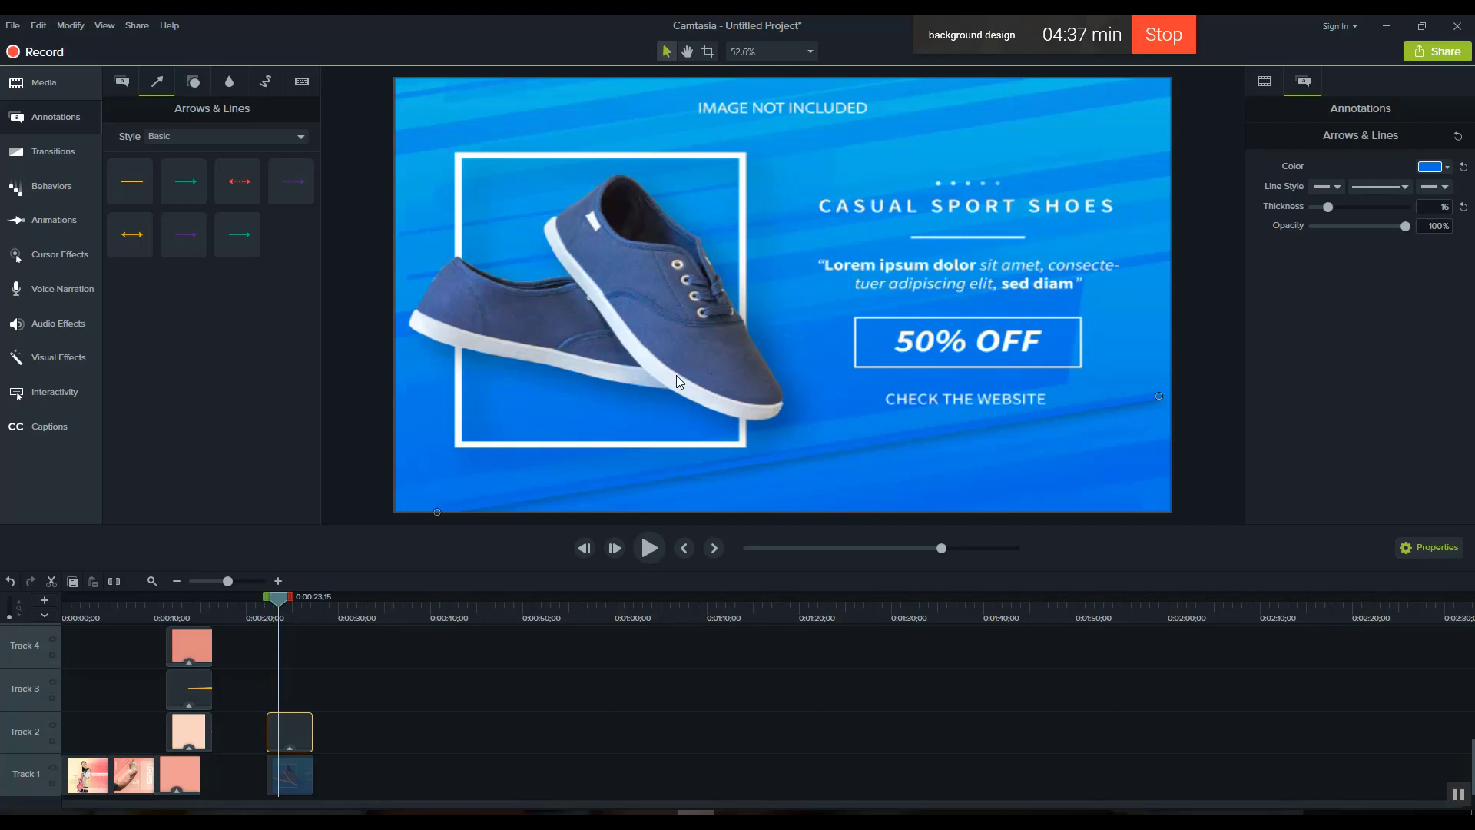
Add a text box callout to the banner and delete its ABC placeholder text.
{"action": "left_click", "coordinate": [122, 82]}
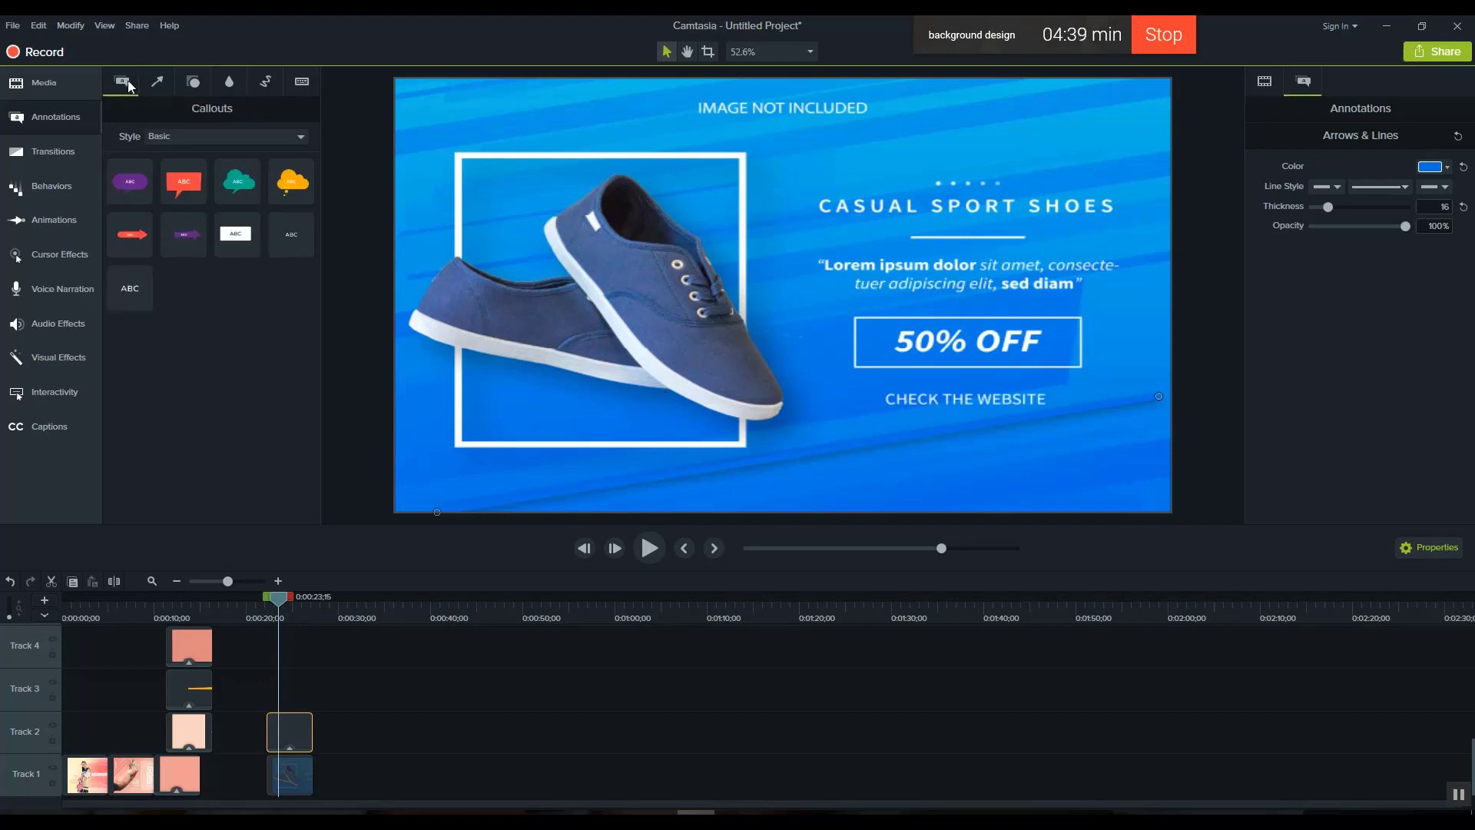
{"action": "mouse_move", "coordinate": [237, 234]}
{"action": "left_mouse_down"}
{"action": "mouse_move", "coordinate": [615, 348]}
{"action": "mouse_move", "coordinate": [757, 370]}
{"action": "left_mouse_up"}
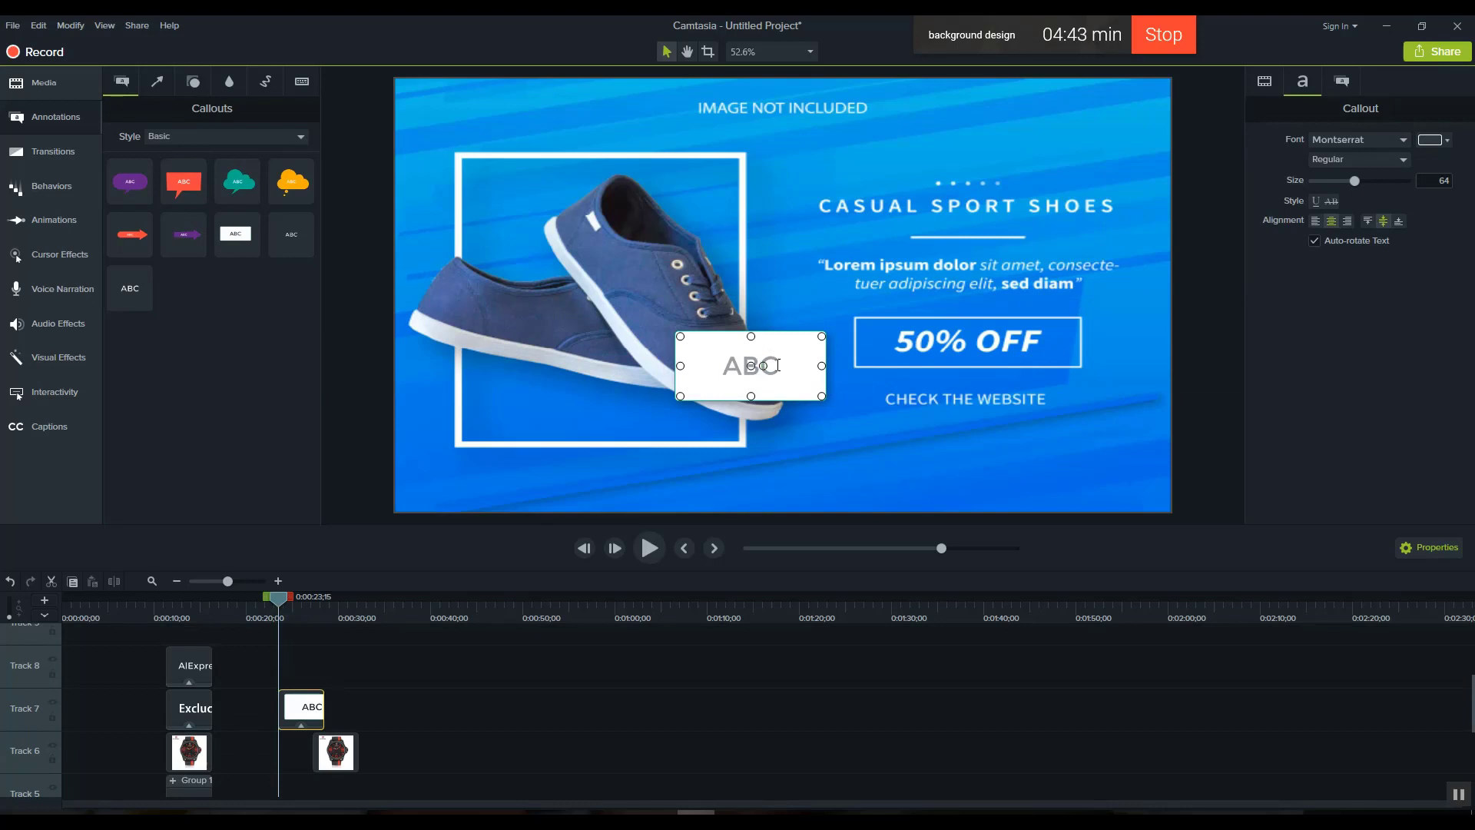
{"action": "double_click", "coordinate": [777, 365]}
{"action": "key", "text": "BackSpace"}
Widen, tilt and stretch the white box into an angled bar from the left edge past the discount box.
{"action": "left_click_drag", "start_coordinate": [821, 366], "coordinate": [1061, 365]}
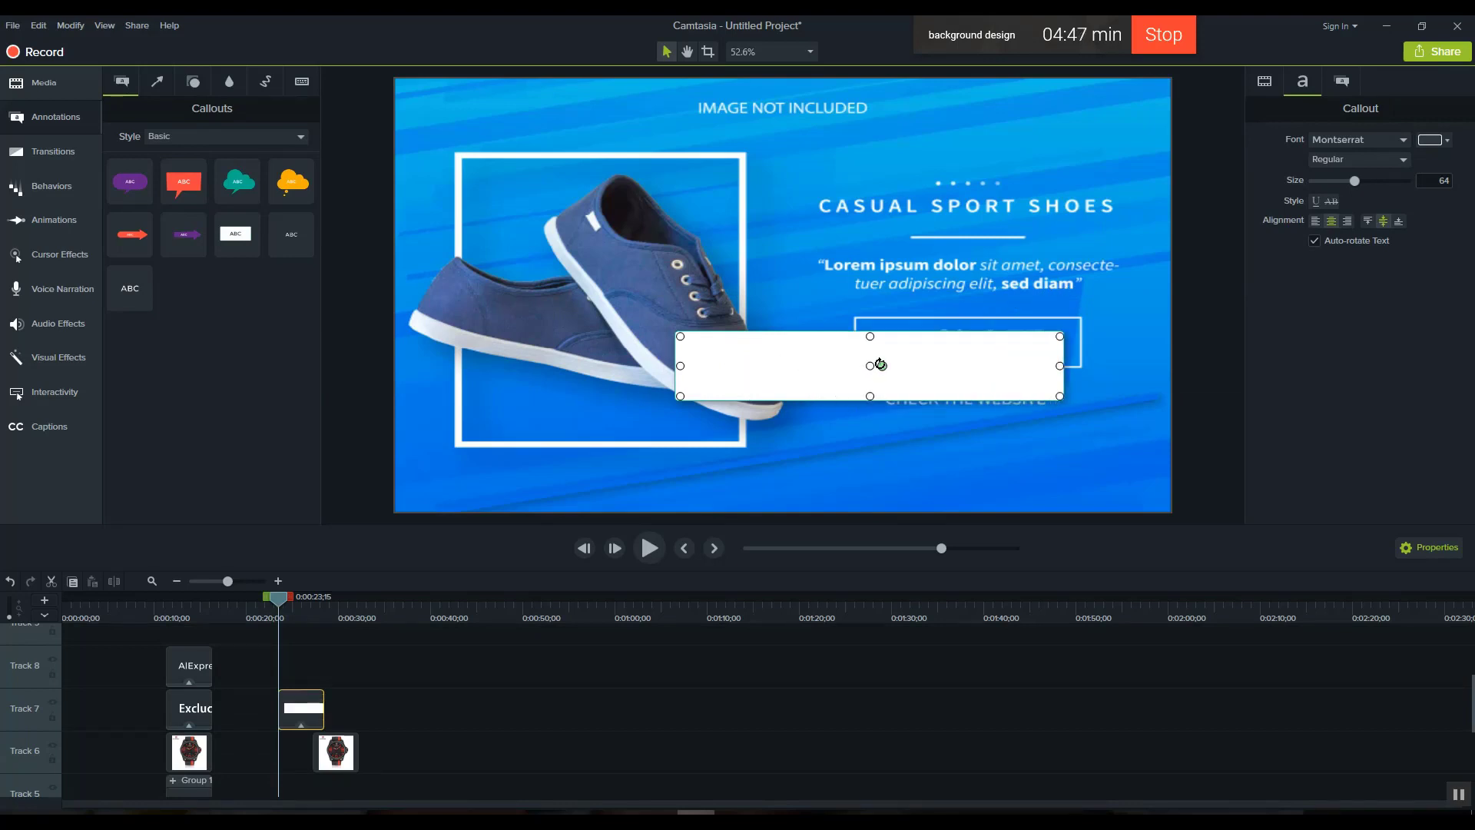
{"action": "left_click_drag", "start_coordinate": [882, 365], "coordinate": [884, 360]}
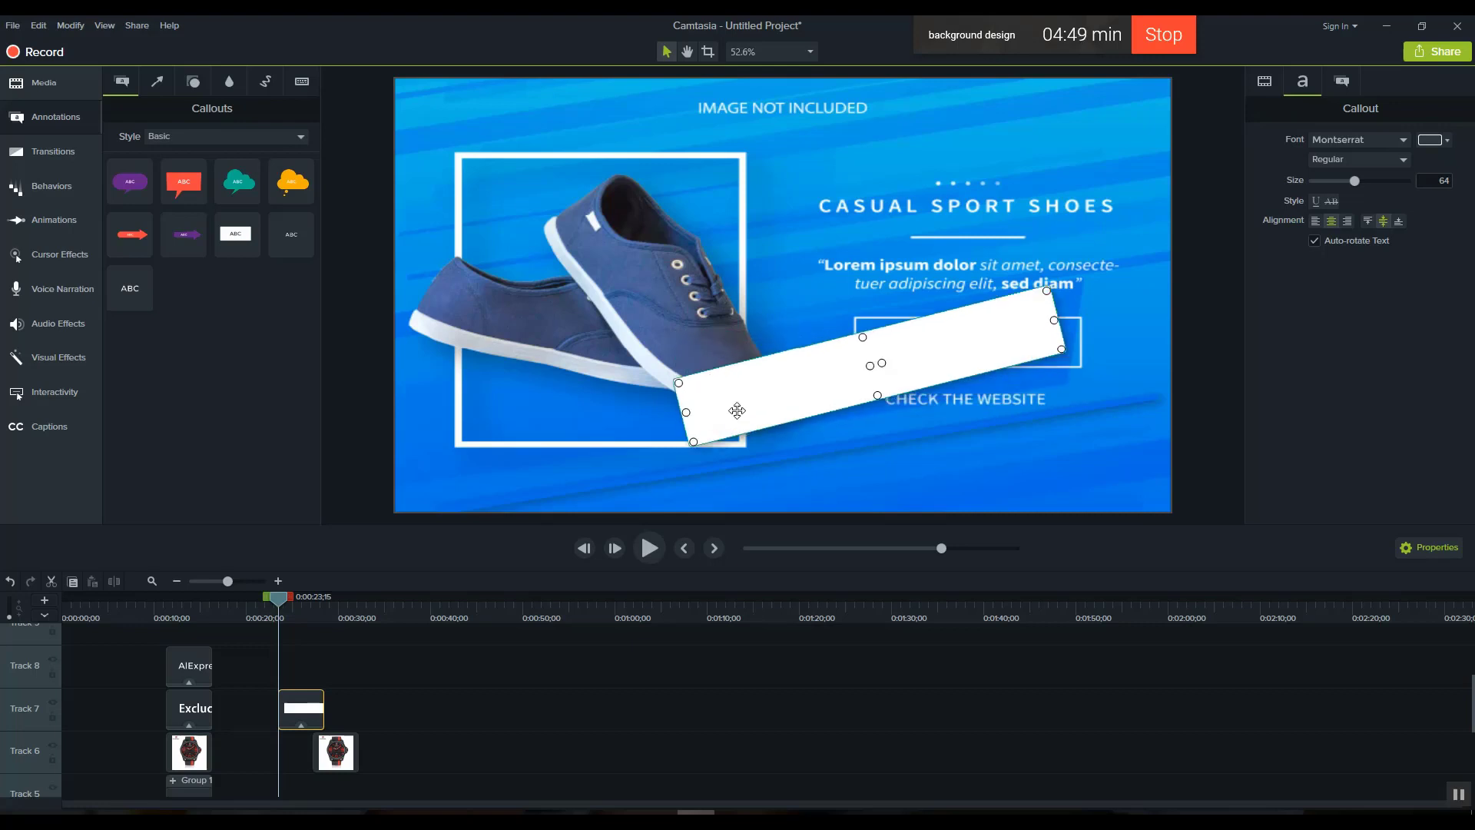
{"action": "left_click_drag", "start_coordinate": [685, 412], "coordinate": [378, 441]}
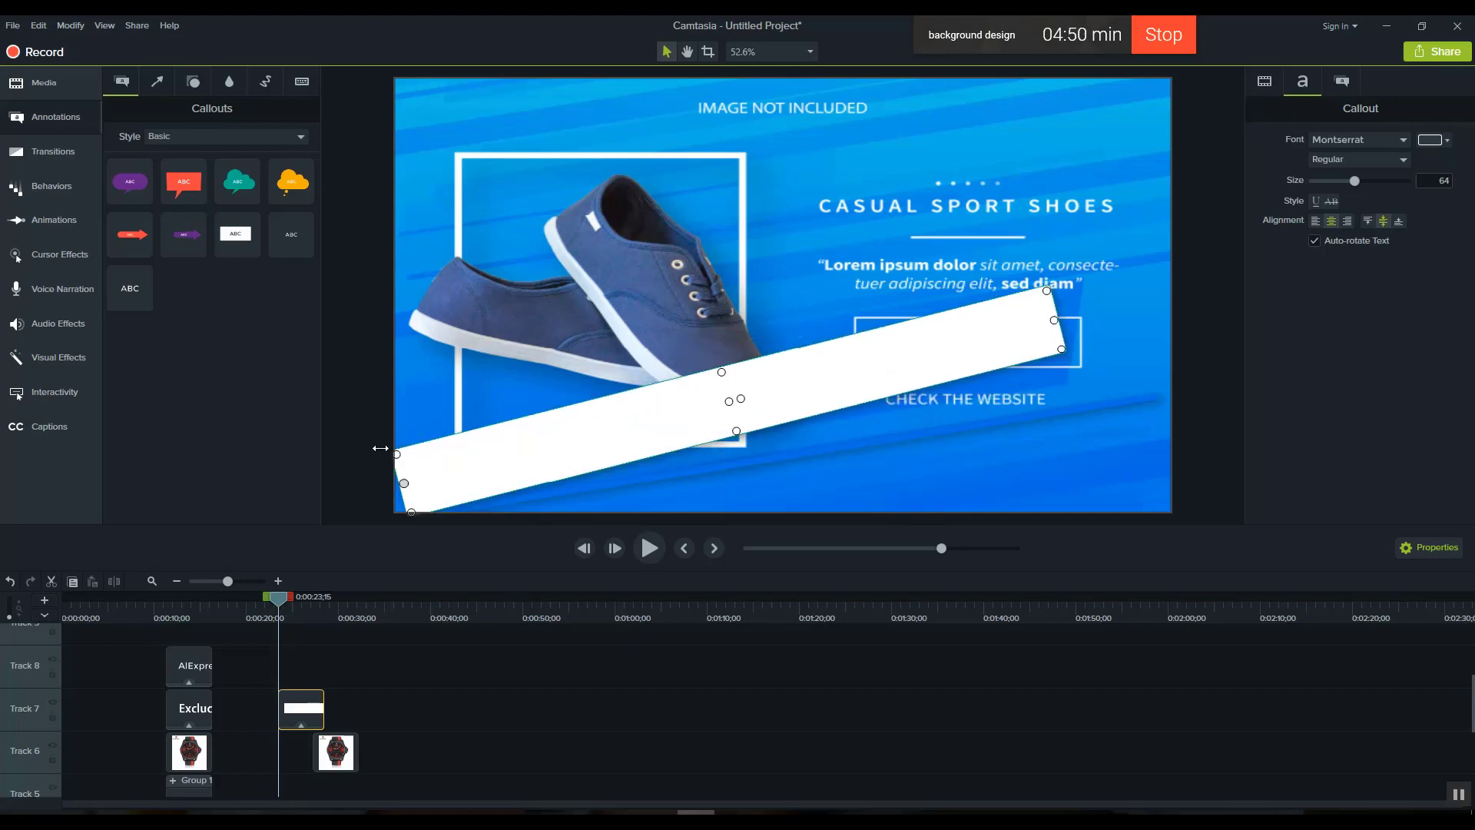
{"action": "left_click_drag", "start_coordinate": [511, 444], "coordinate": [509, 423]}
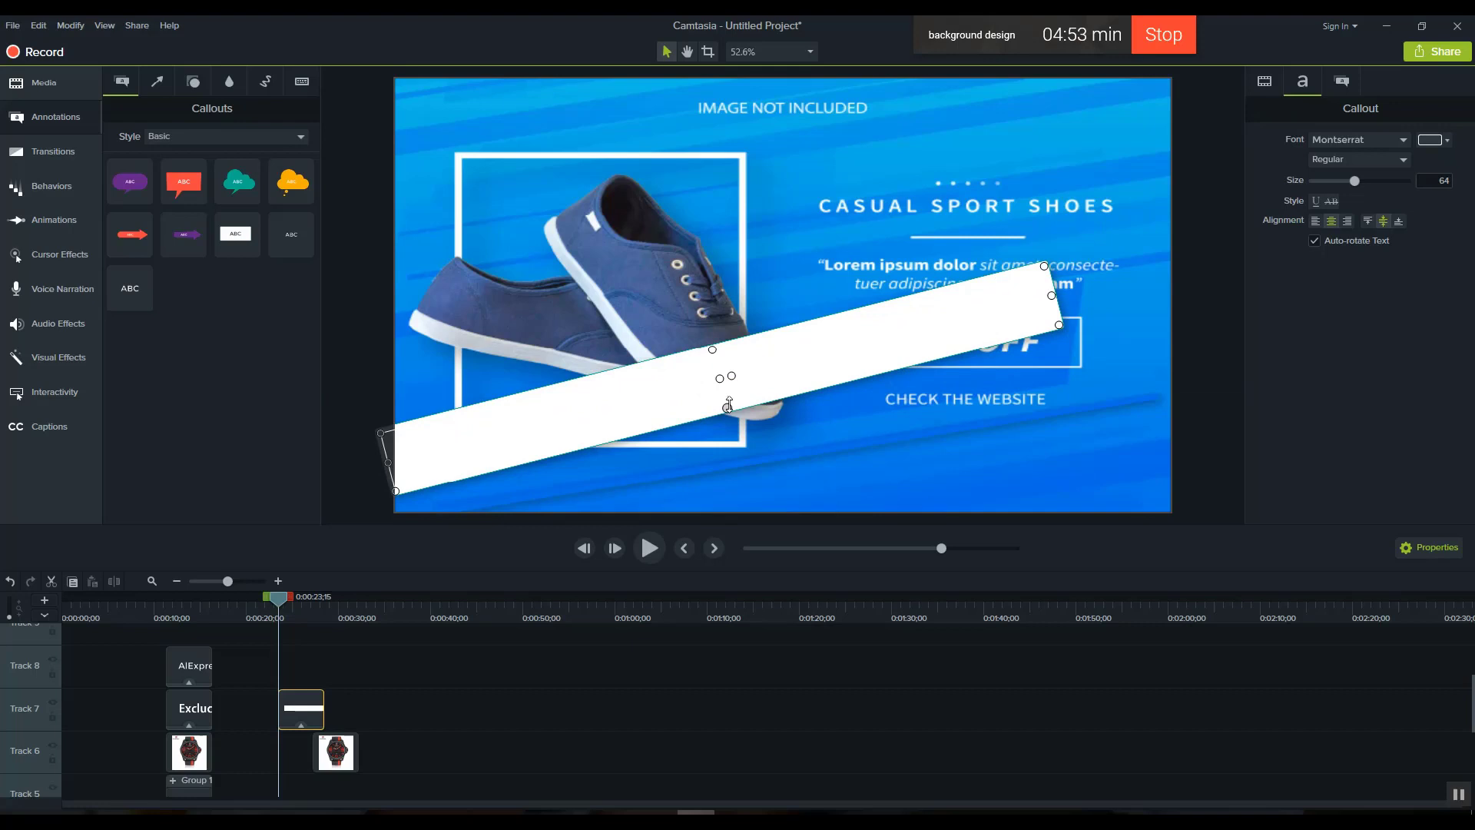
{"action": "mouse_move", "coordinate": [728, 409]}
{"action": "left_mouse_down"}
{"action": "mouse_move", "coordinate": [733, 435]}
{"action": "mouse_move", "coordinate": [739, 391]}
{"action": "left_mouse_up"}
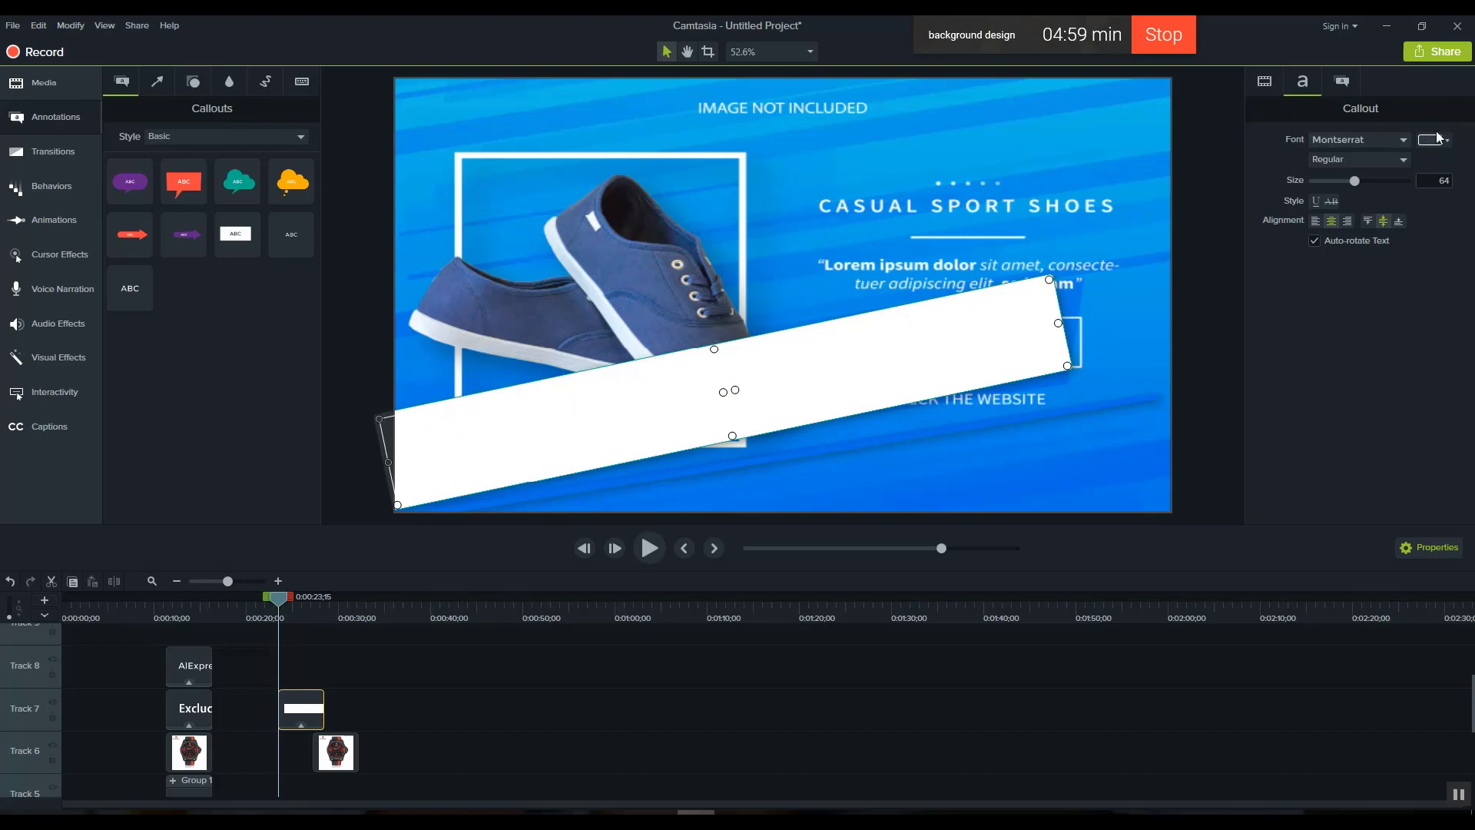
Fill the angled callout bar with the background blue.
{"action": "left_click", "coordinate": [1346, 86]}
{"action": "left_click", "coordinate": [1433, 193]}
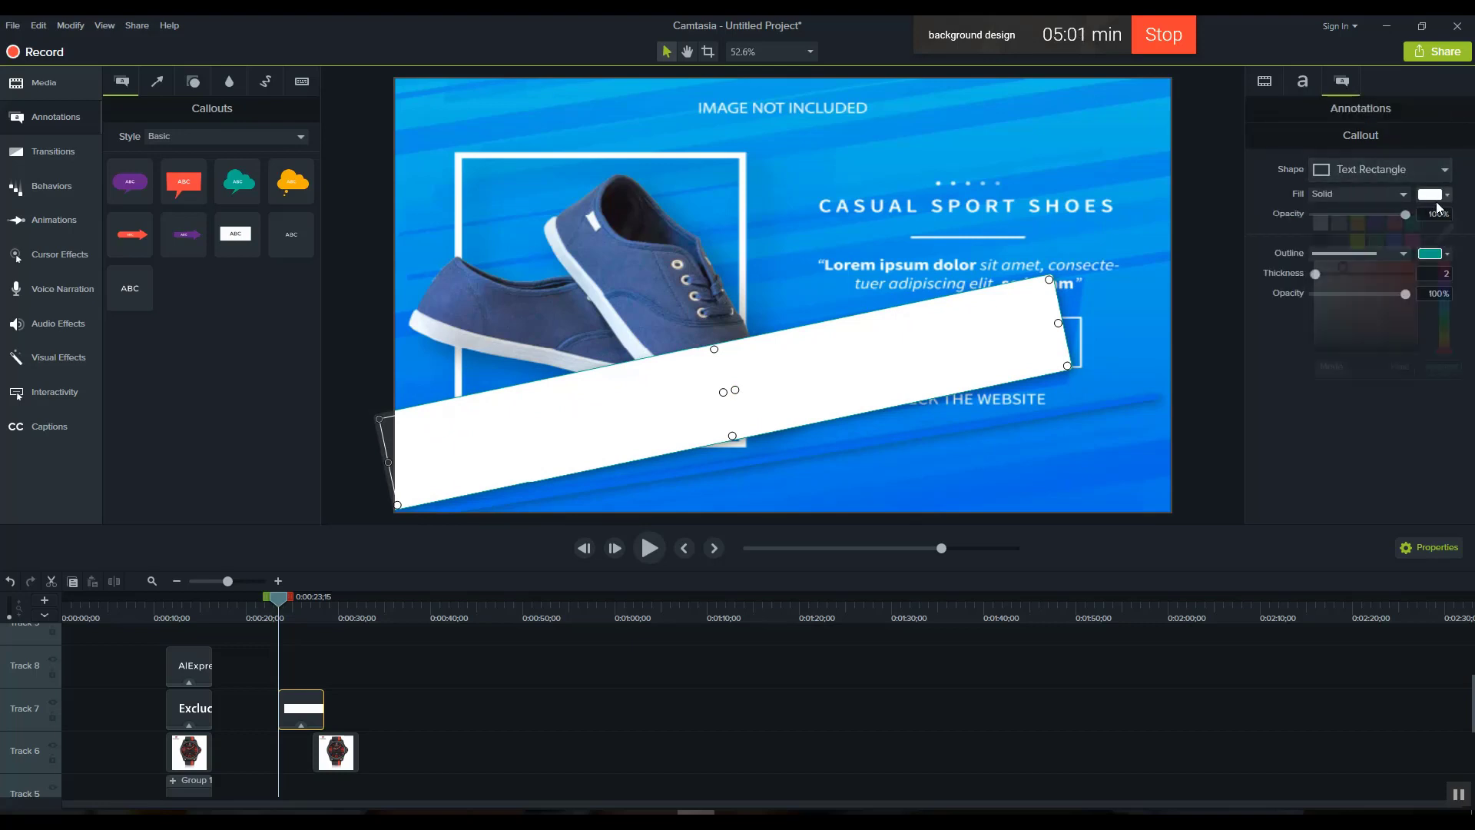
{"action": "left_click", "coordinate": [1079, 309]}
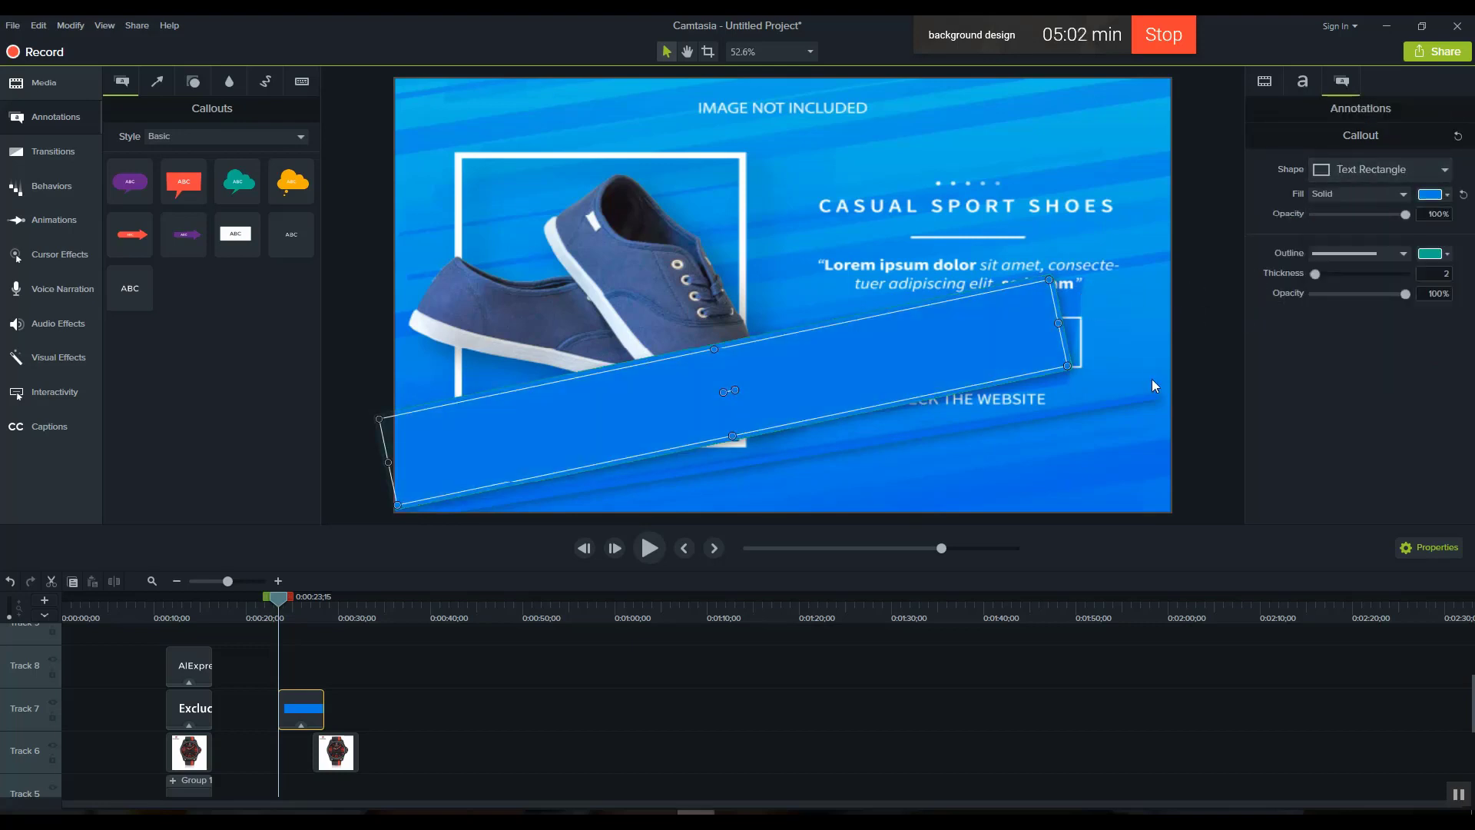
{"action": "left_click", "coordinate": [1062, 372]}
{"action": "left_click", "coordinate": [883, 385]}
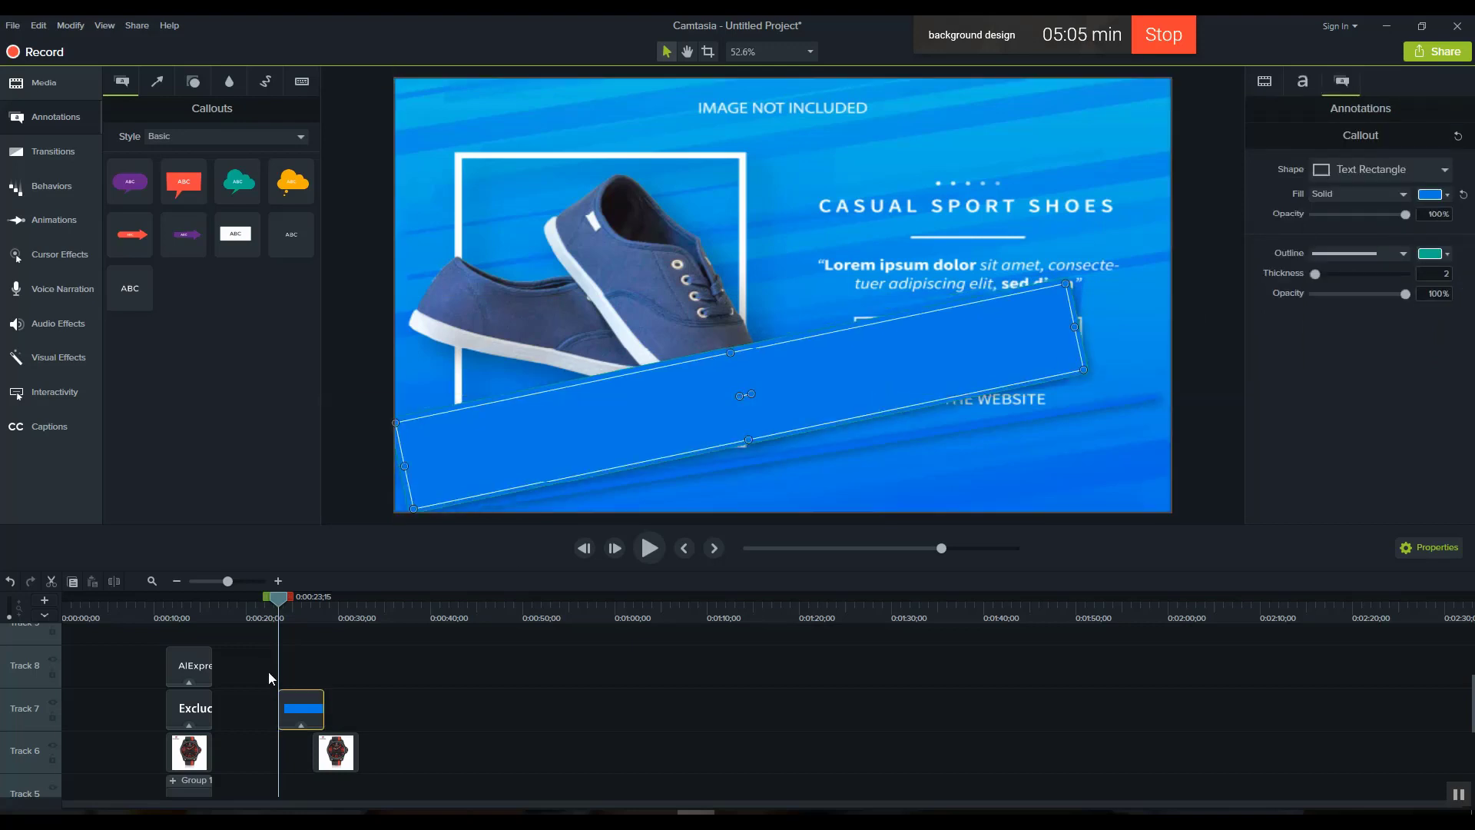
Move the blue bar's clip from Track 7 down onto Track 3 near 0:40.
{"action": "scroll", "coordinate": [435, 734], "scroll_direction": "down", "scroll_amount": 3}
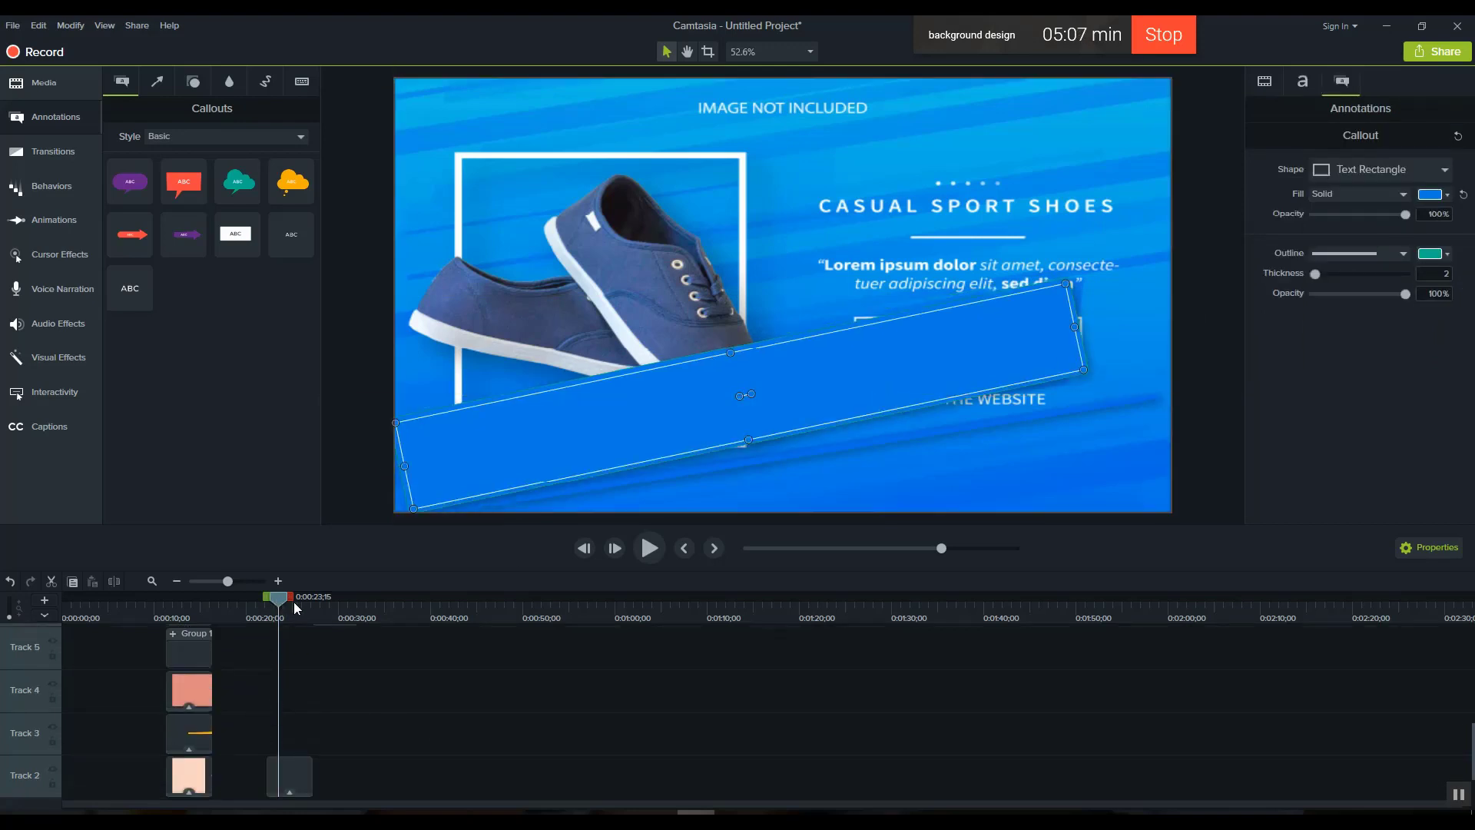
{"action": "scroll", "coordinate": [432, 777], "scroll_direction": "up", "scroll_amount": 3}
{"action": "left_click", "coordinate": [335, 722]}
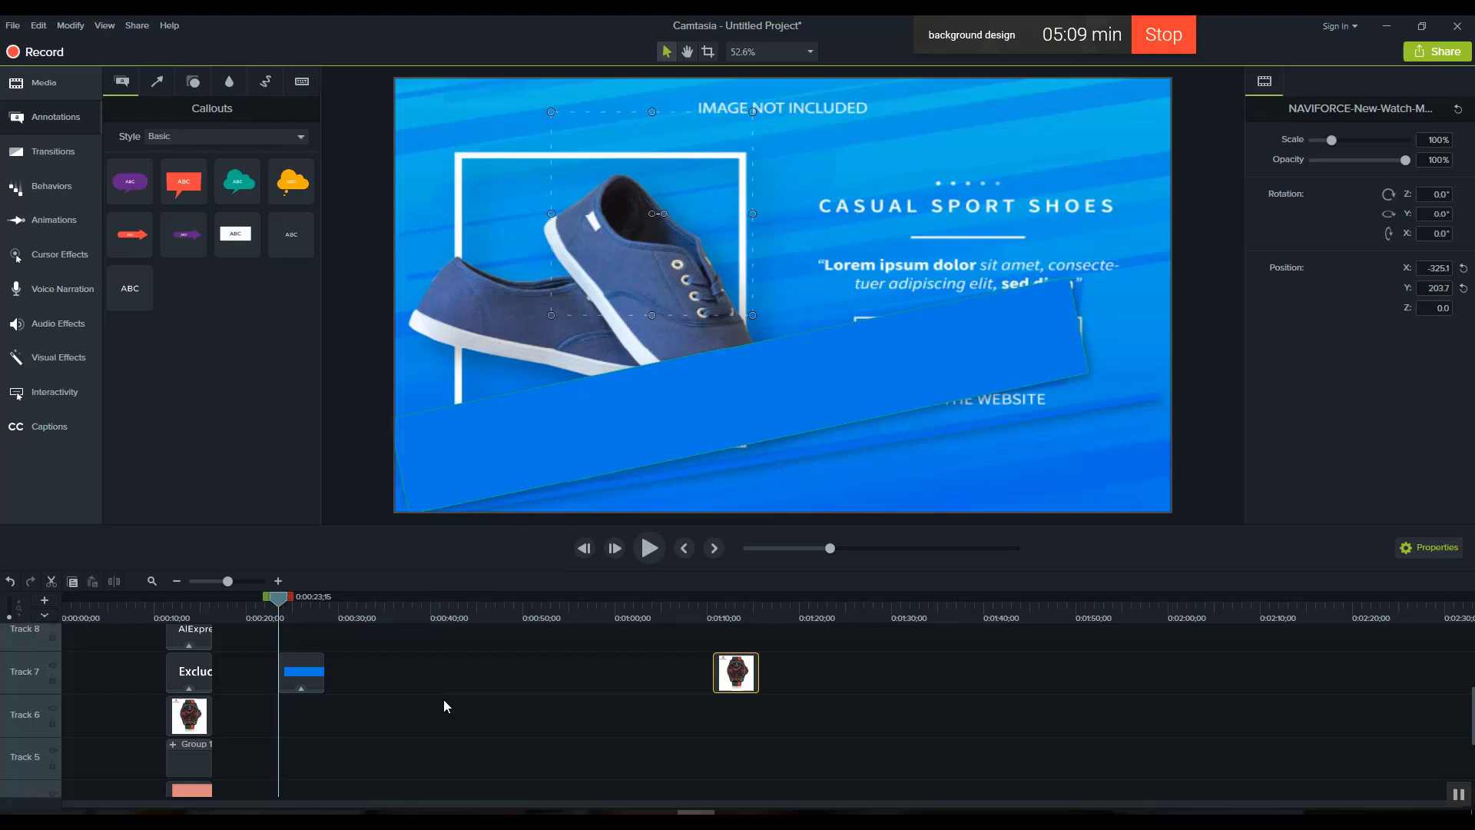
{"action": "scroll", "coordinate": [438, 696], "scroll_direction": "up", "scroll_amount": 2}
{"action": "scroll", "coordinate": [335, 721], "scroll_direction": "down", "scroll_amount": 1}
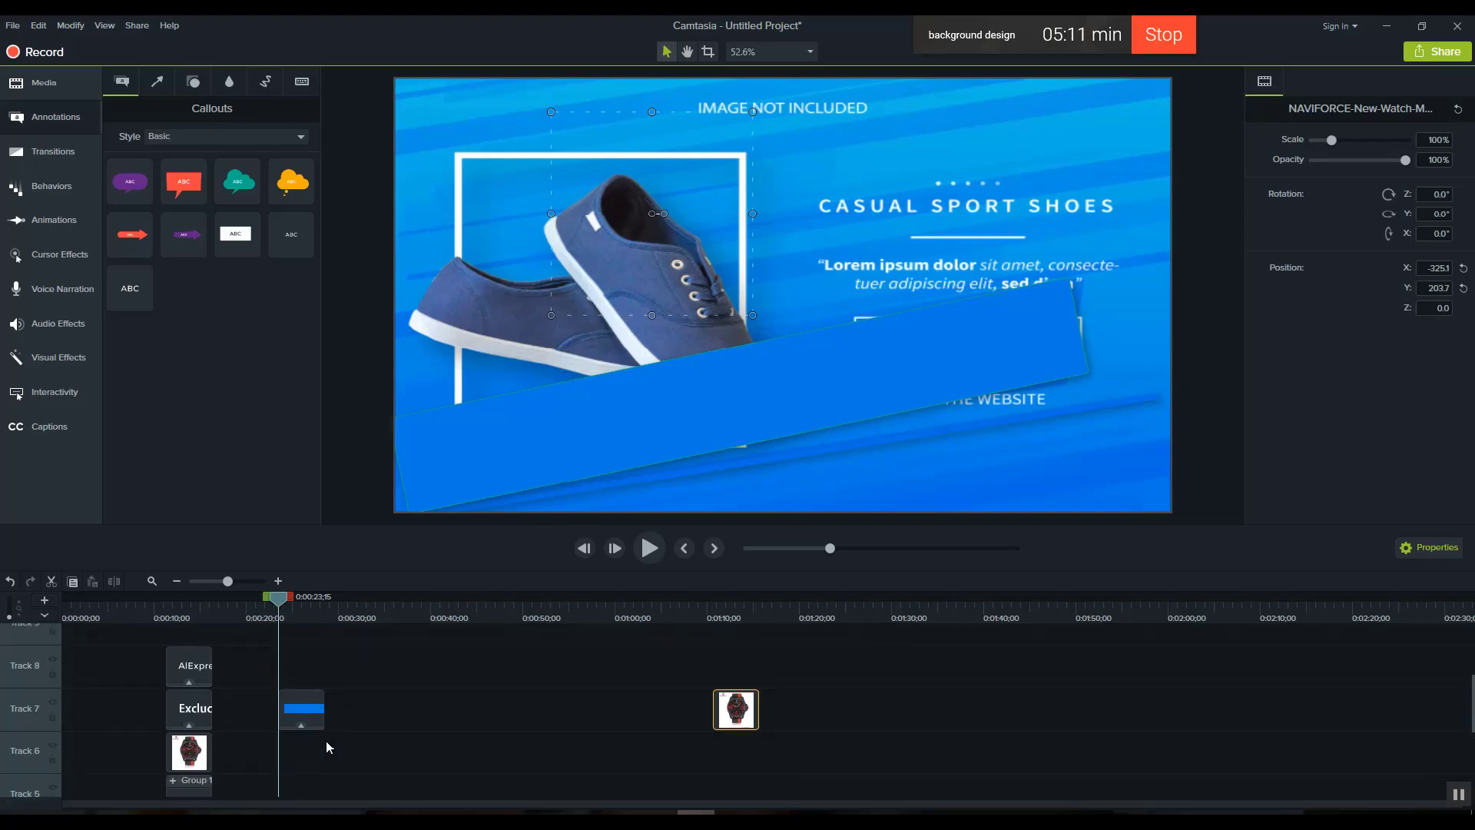
{"action": "left_click", "coordinate": [303, 708]}
{"action": "scroll", "coordinate": [344, 800], "scroll_direction": "down", "scroll_amount": 3}
{"action": "left_click_drag", "start_coordinate": [340, 712], "coordinate": [446, 769]}
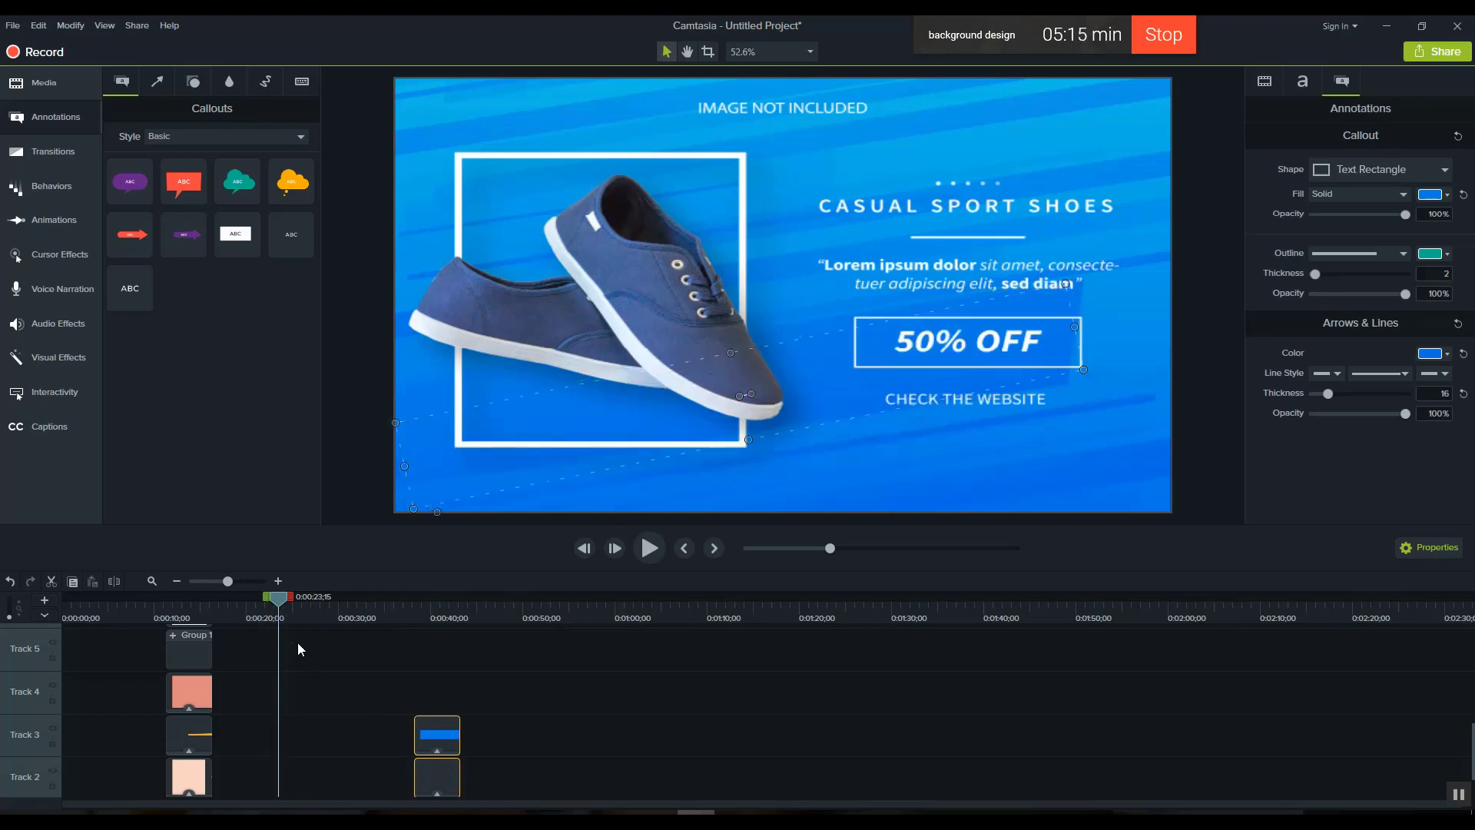
At about 0:39, nudge the blue bar and line slightly upward, then scrub back to the shoe banner.
{"action": "left_click_drag", "start_coordinate": [280, 607], "coordinate": [428, 629]}
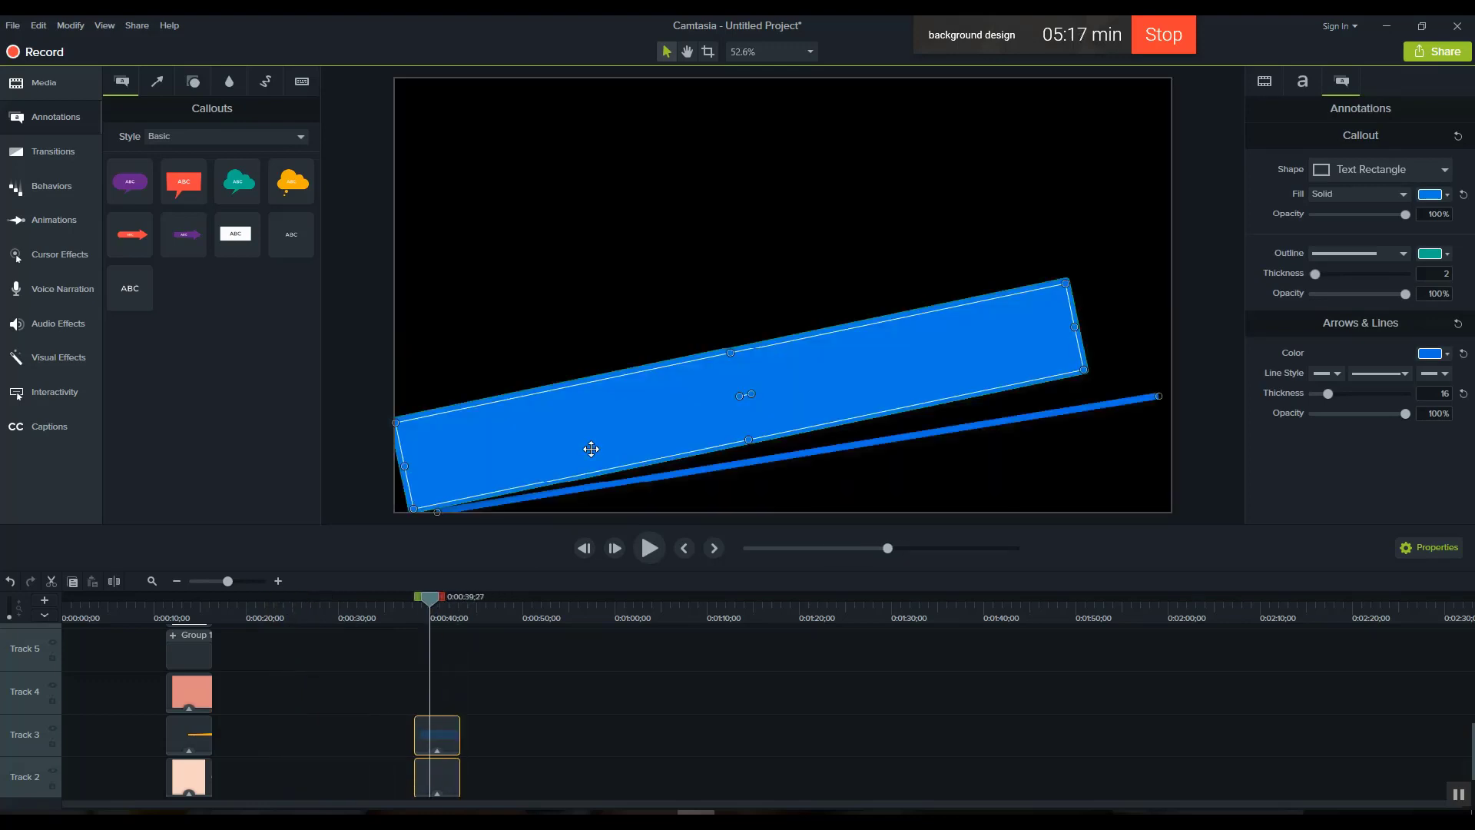
{"action": "left_click_drag", "start_coordinate": [616, 424], "coordinate": [603, 420]}
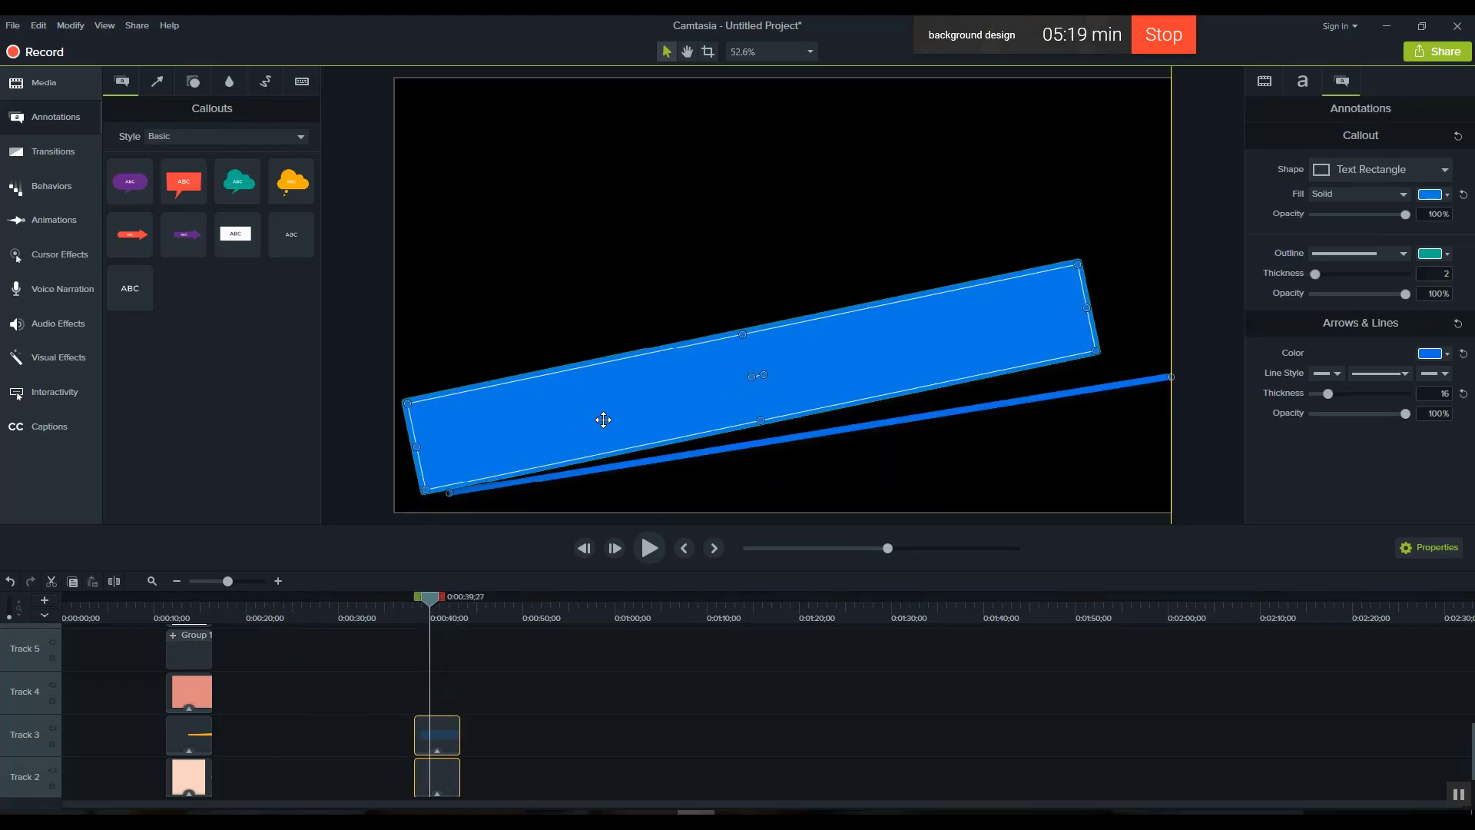
{"action": "left_click_drag", "start_coordinate": [437, 600], "coordinate": [302, 611]}
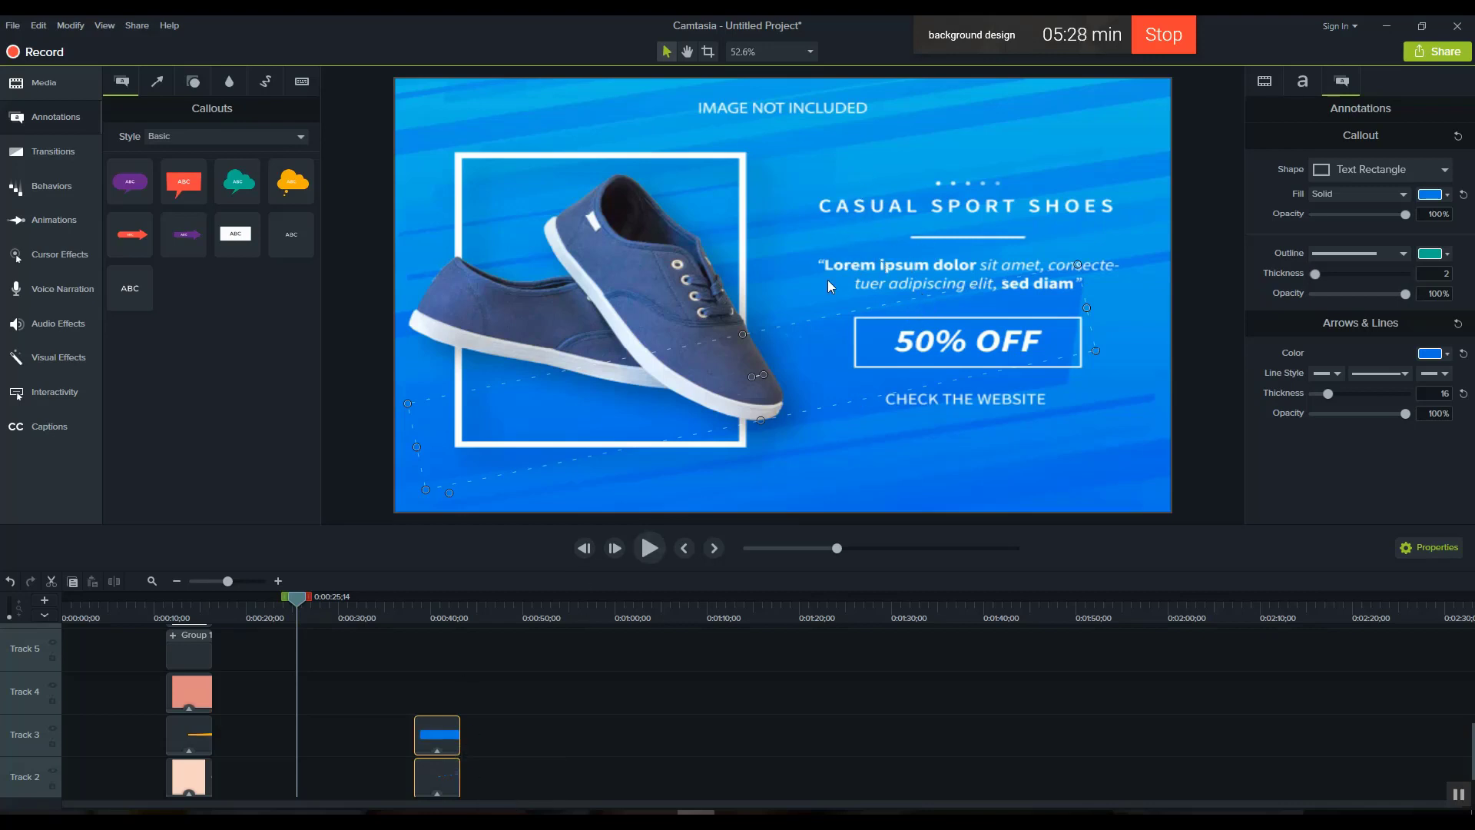
{"action": "mouse_move", "coordinate": [295, 599]}
{"action": "left_mouse_down"}
{"action": "mouse_move", "coordinate": [412, 601]}
{"action": "mouse_move", "coordinate": [267, 603]}
{"action": "left_mouse_up"}
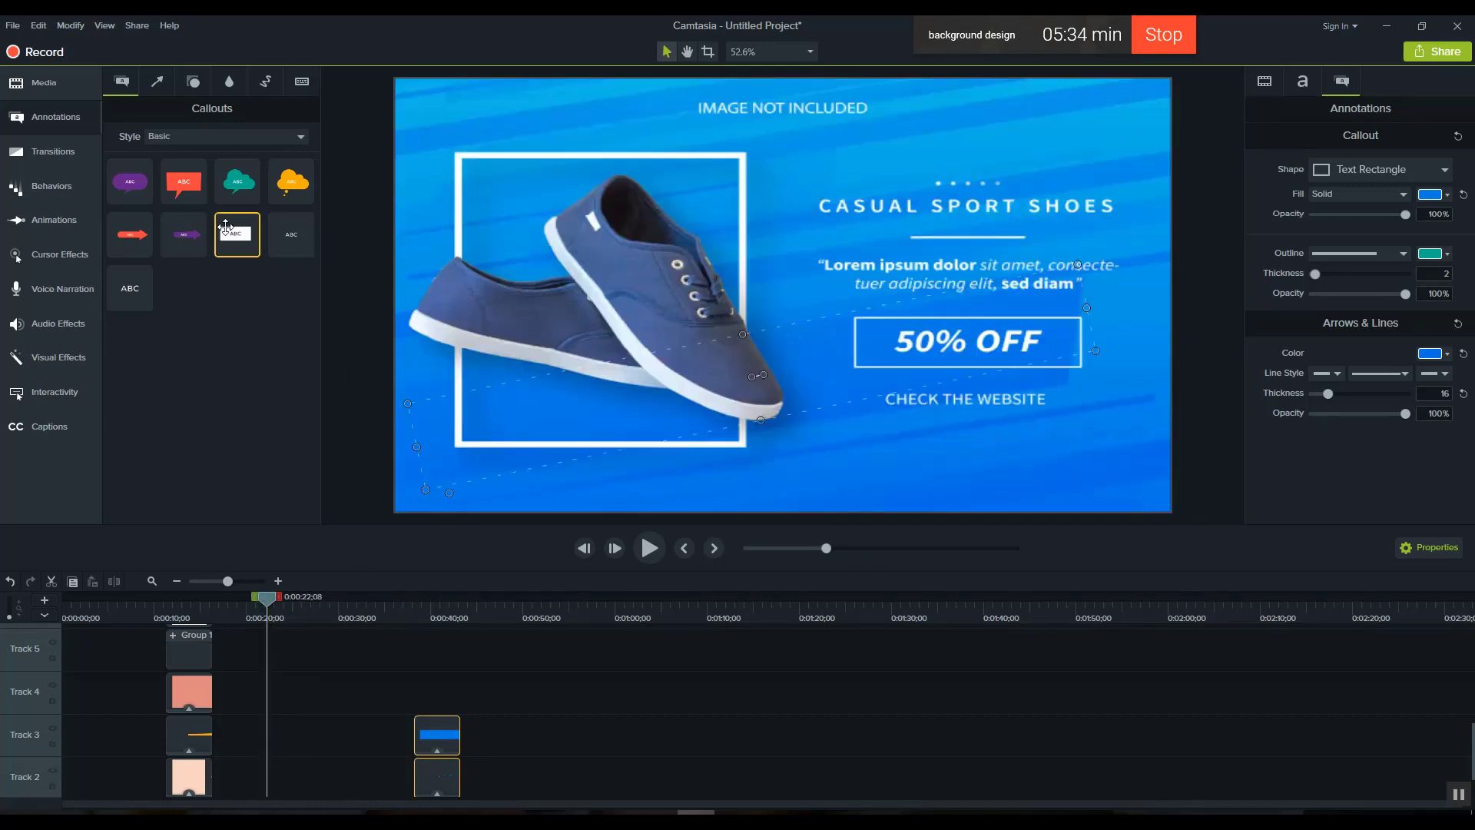
Add a speech-bubble callout, clear its text, hide its tail and enlarge it across the canvas.
{"action": "left_click_drag", "start_coordinate": [183, 181], "coordinate": [713, 231]}
{"action": "double_click", "coordinate": [712, 221]}
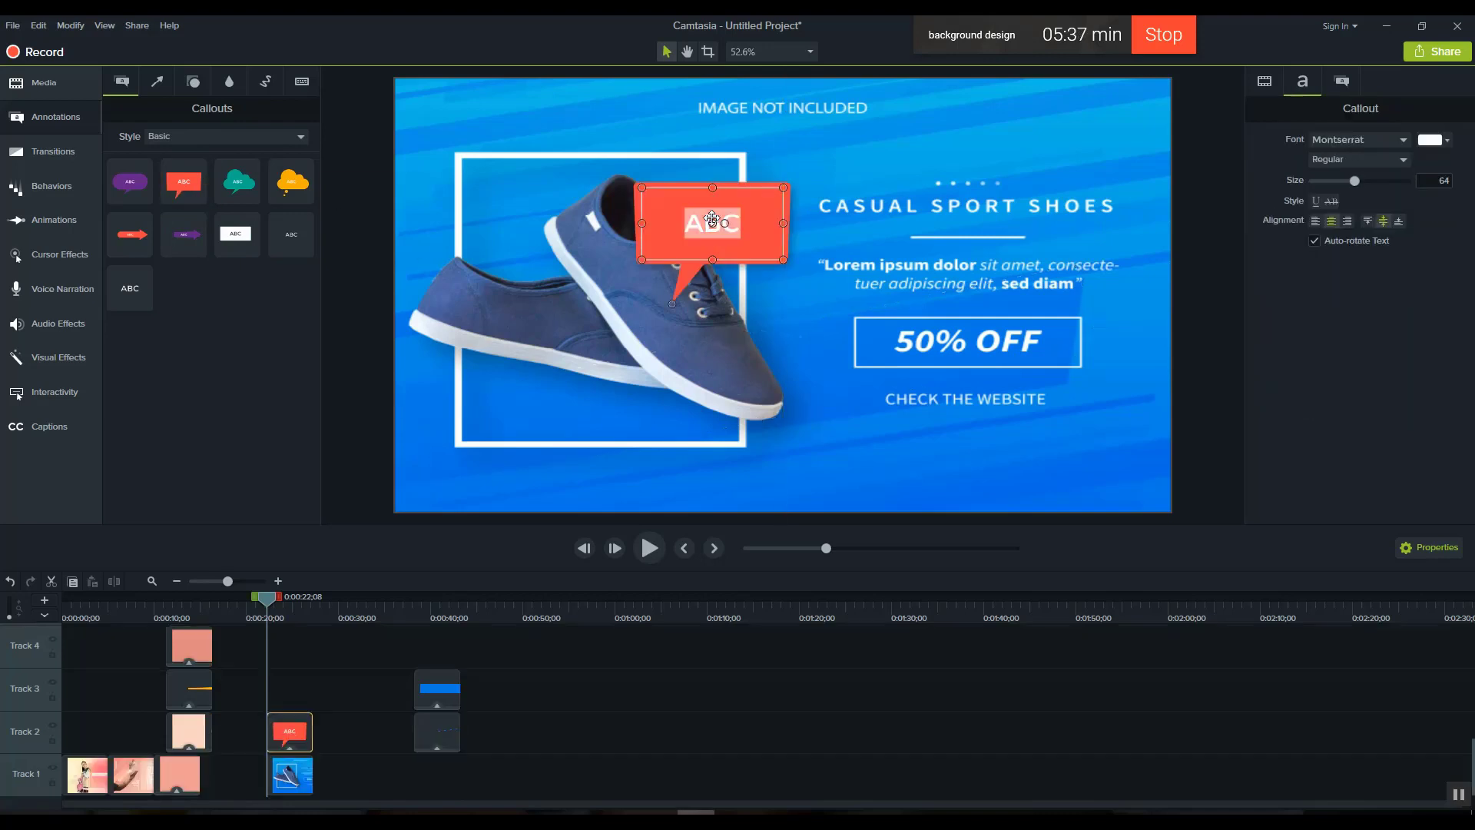
{"action": "key", "text": "BackSpace"}
{"action": "left_click_drag", "start_coordinate": [672, 304], "coordinate": [644, 261]}
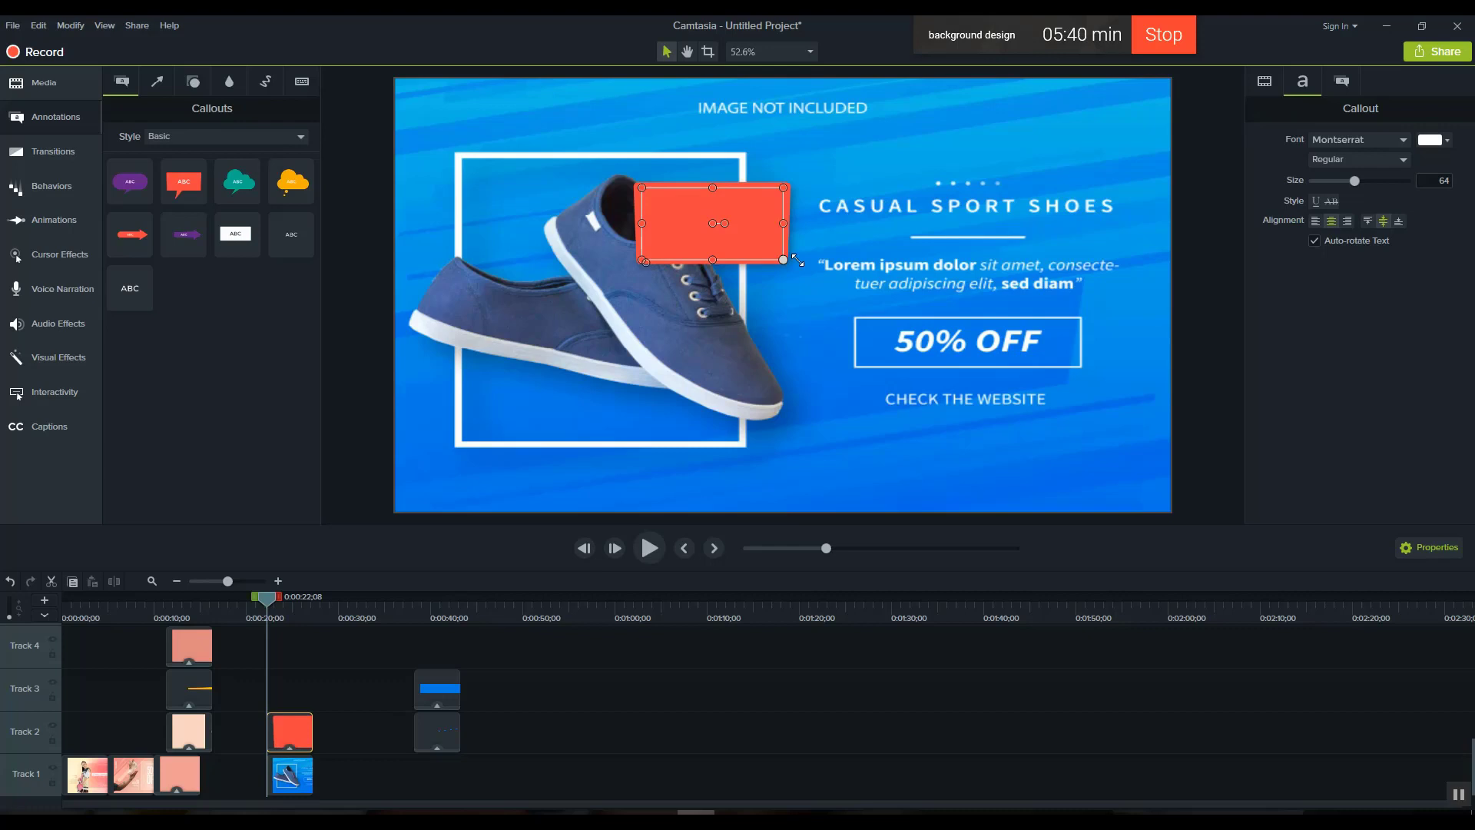
{"action": "left_click_drag", "start_coordinate": [797, 261], "coordinate": [1178, 467]}
{"action": "left_click_drag", "start_coordinate": [965, 438], "coordinate": [814, 481]}
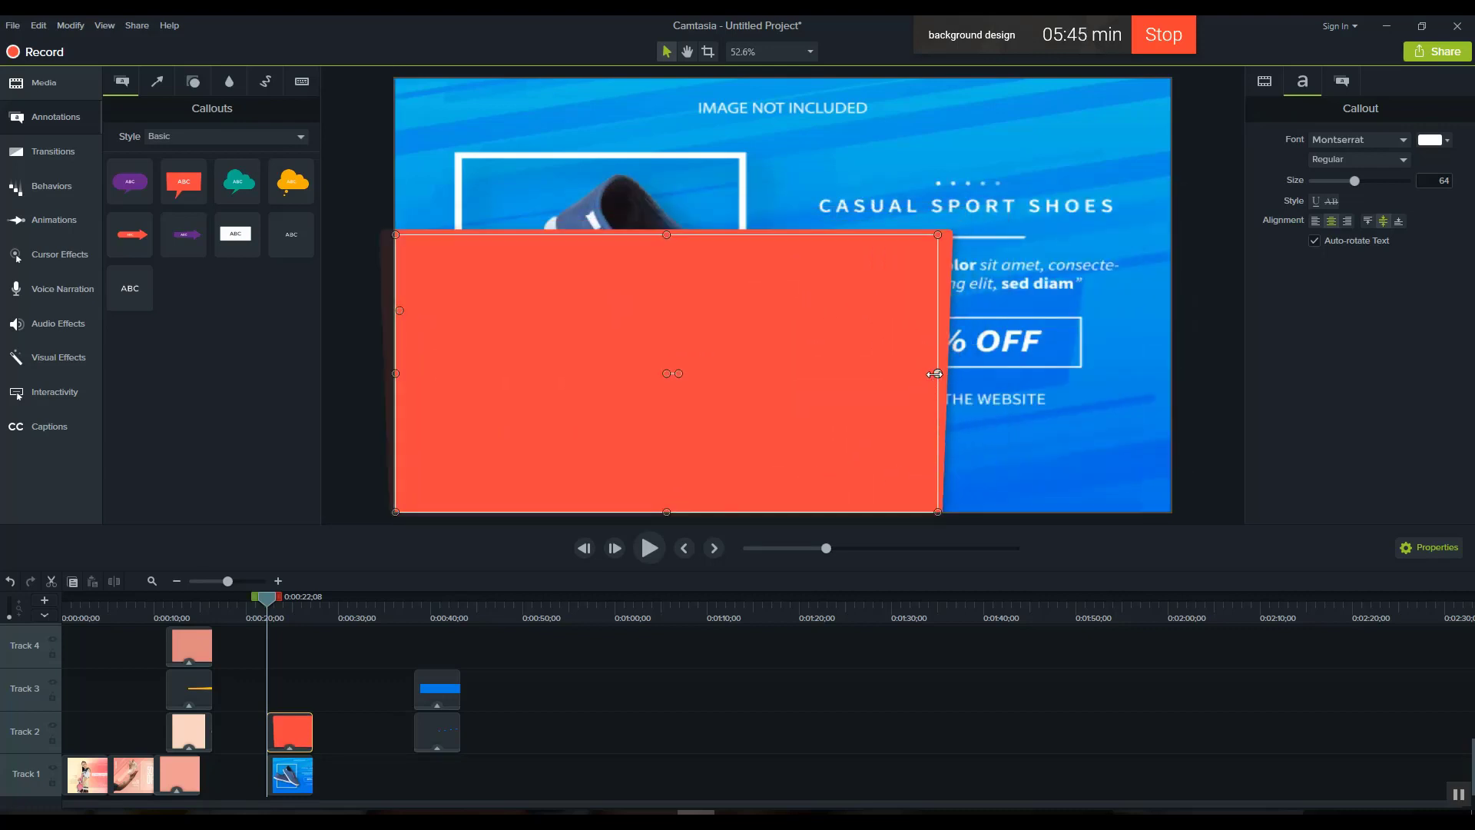
{"action": "left_click_drag", "start_coordinate": [934, 373], "coordinate": [1158, 373]}
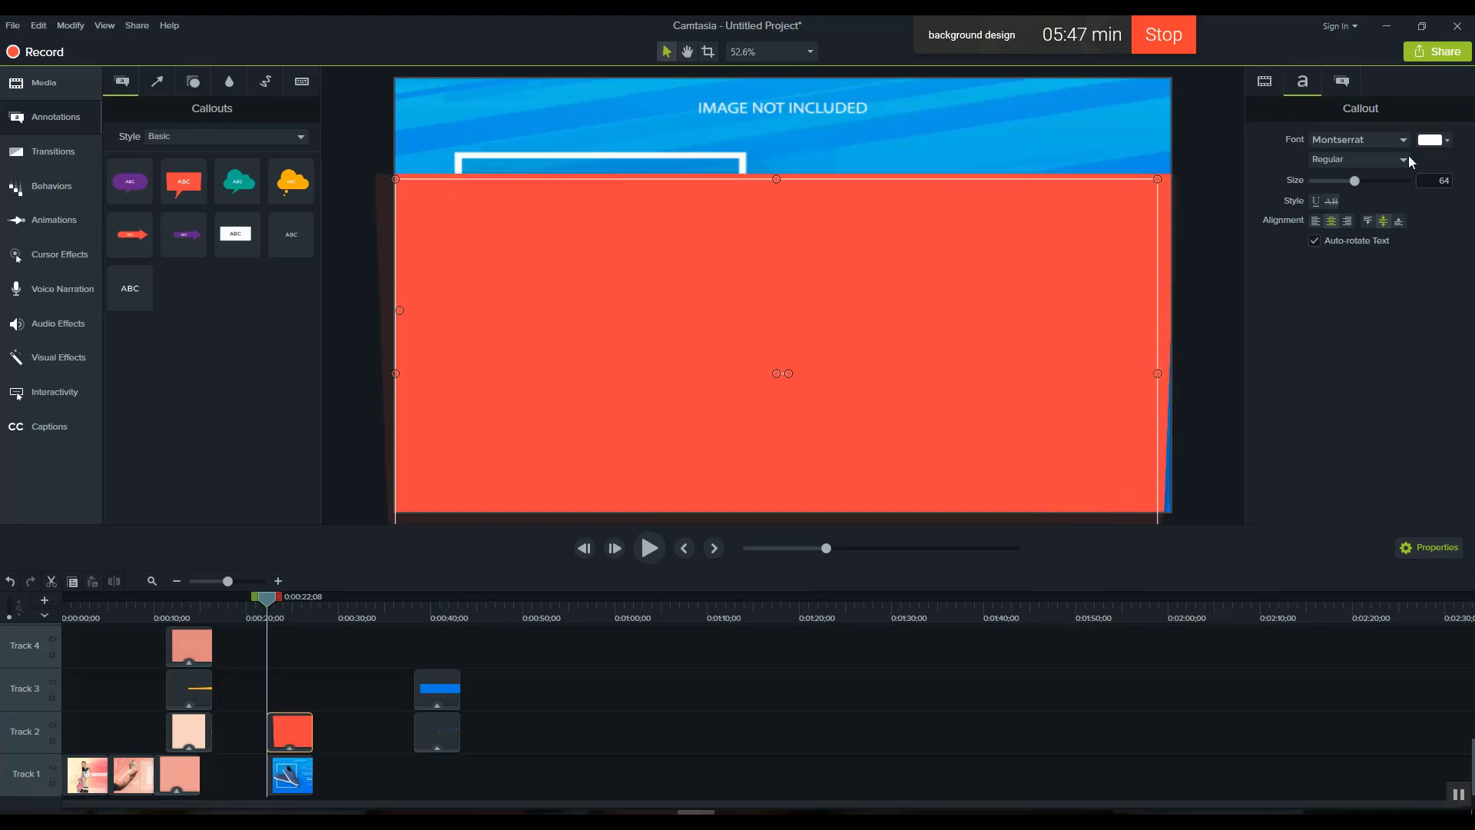
Fill the box with blue sampled from the background.
{"action": "left_click", "coordinate": [1346, 83]}
{"action": "left_click", "coordinate": [1434, 194]}
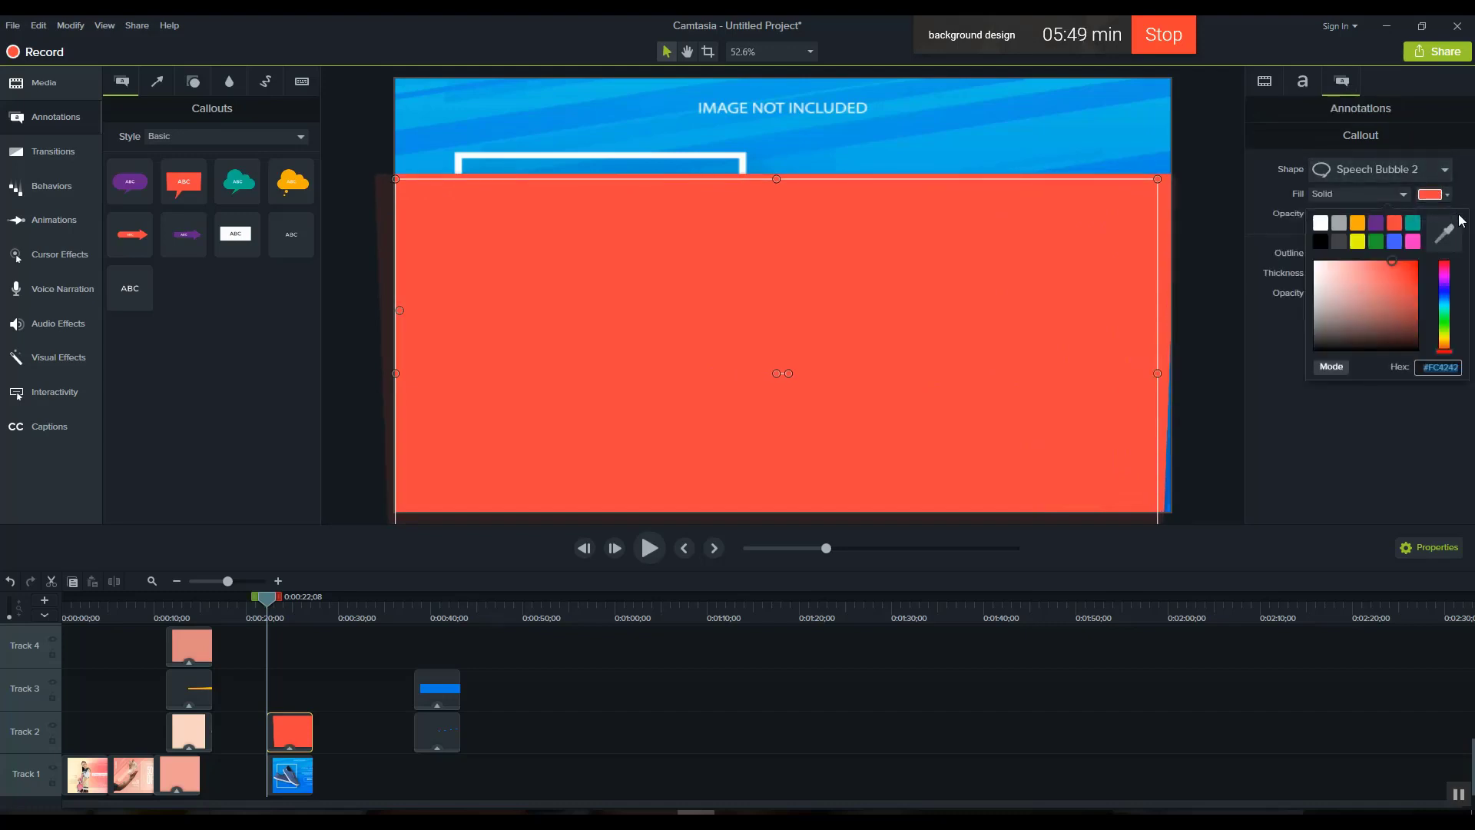
{"action": "left_click", "coordinate": [1444, 232]}
{"action": "left_click", "coordinate": [1012, 125]}
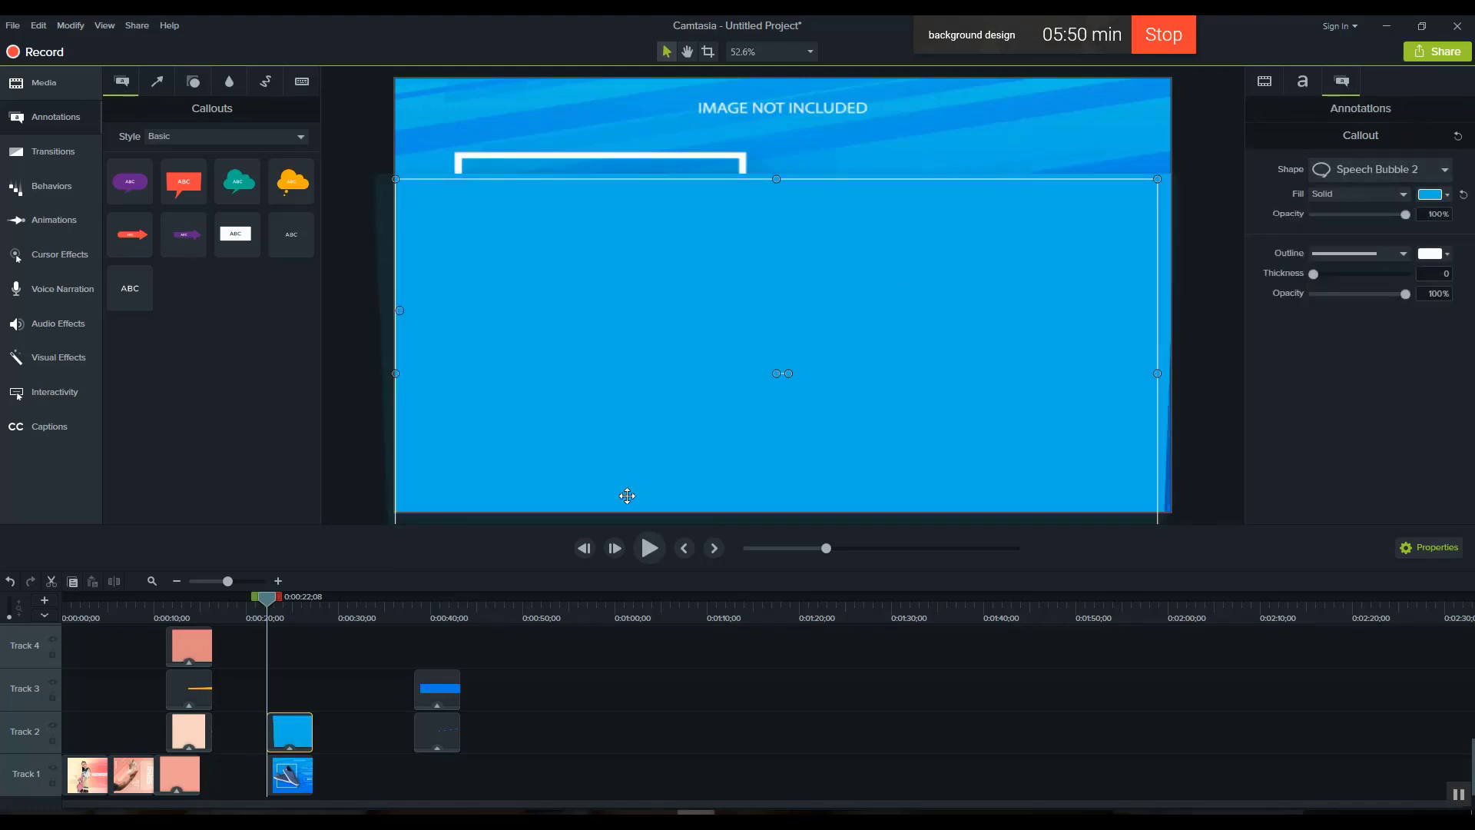
Move the panel's clip to Track 1 at 0:40 and stretch it to fill the canvas.
{"action": "left_click_drag", "start_coordinate": [289, 730], "coordinate": [444, 791]}
{"action": "left_click_drag", "start_coordinate": [270, 601], "coordinate": [424, 619]}
{"action": "left_click_drag", "start_coordinate": [530, 240], "coordinate": [517, 173]}
{"action": "left_click_drag", "start_coordinate": [1168, 510], "coordinate": [1170, 512]}
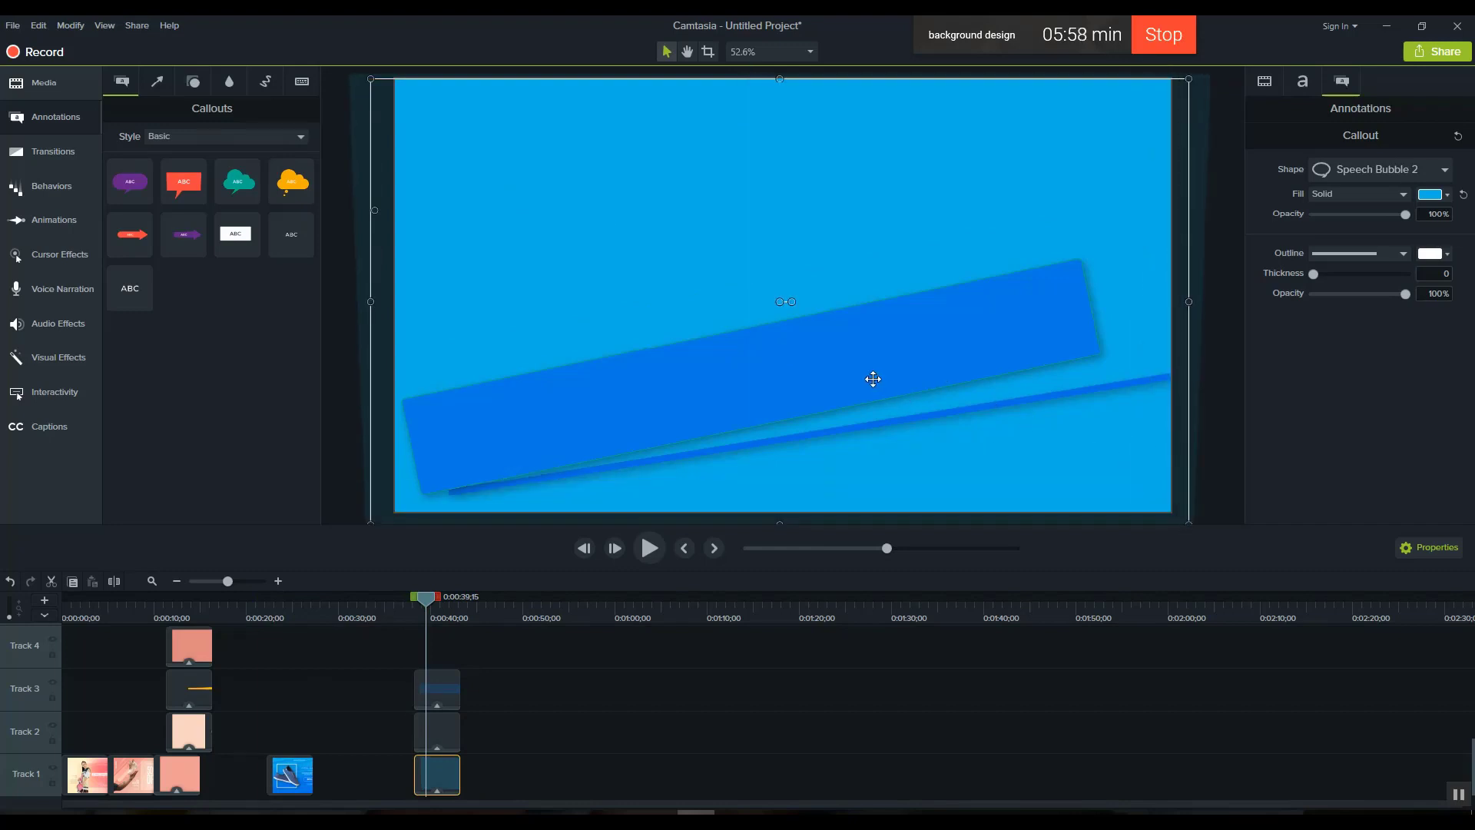
Recolour the angled bar to lighter blue #1081EA and shift it up and to the right.
{"action": "mouse_move", "coordinate": [873, 382]}
{"action": "left_mouse_down"}
{"action": "mouse_move", "coordinate": [855, 244]}
{"action": "mouse_move", "coordinate": [870, 211]}
{"action": "mouse_move", "coordinate": [889, 372]}
{"action": "mouse_move", "coordinate": [863, 367]}
{"action": "left_mouse_up"}
{"action": "left_click", "coordinate": [1430, 198]}
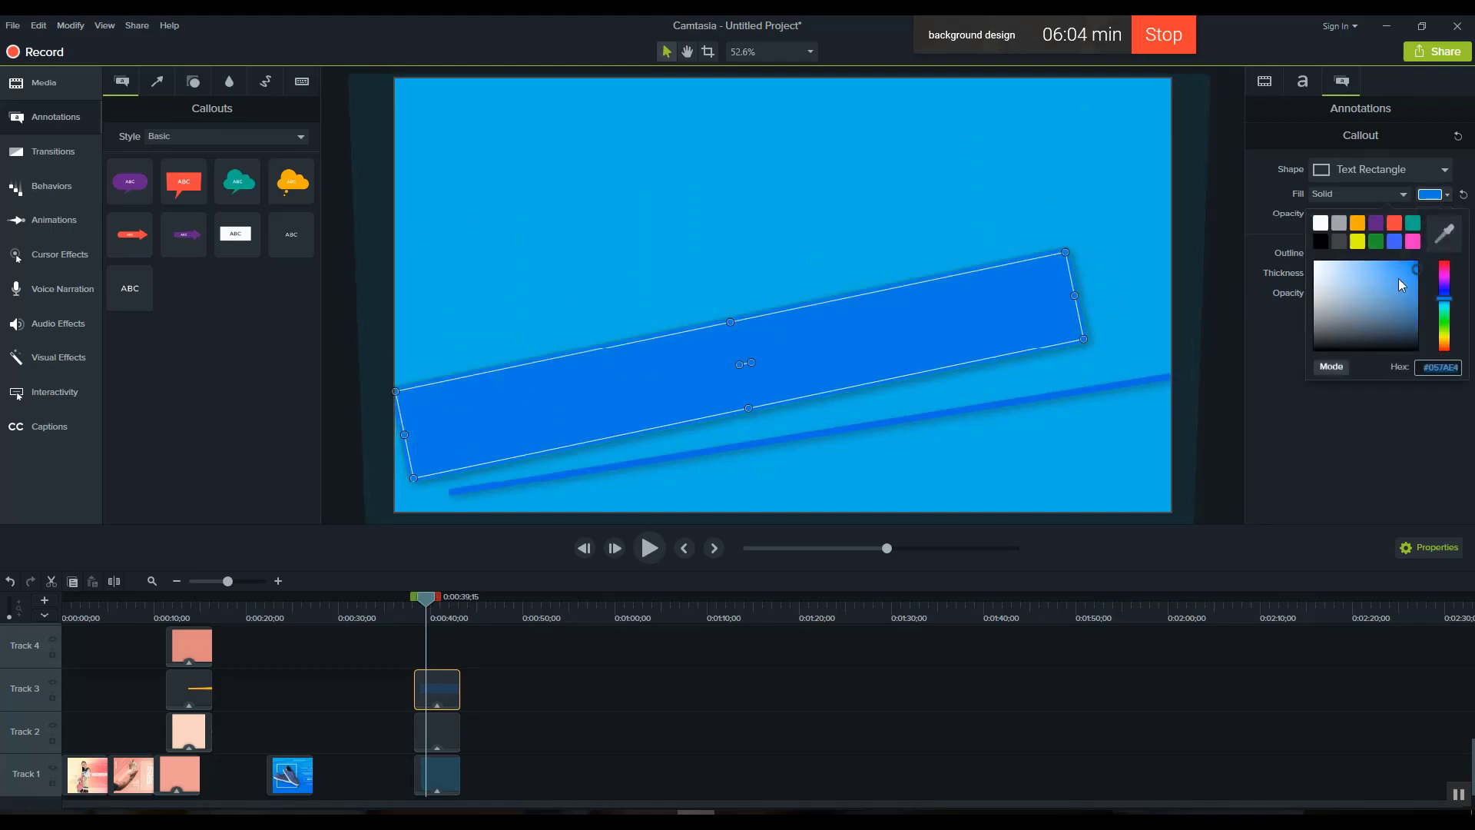
{"action": "left_click", "coordinate": [1417, 272]}
{"action": "left_click", "coordinate": [1407, 289]}
{"action": "mouse_move", "coordinate": [1409, 286]}
{"action": "left_mouse_down"}
{"action": "mouse_move", "coordinate": [1410, 268]}
{"action": "mouse_move", "coordinate": [1372, 265]}
{"action": "mouse_move", "coordinate": [1389, 270]}
{"action": "left_mouse_up"}
{"action": "left_click", "coordinate": [799, 293]}
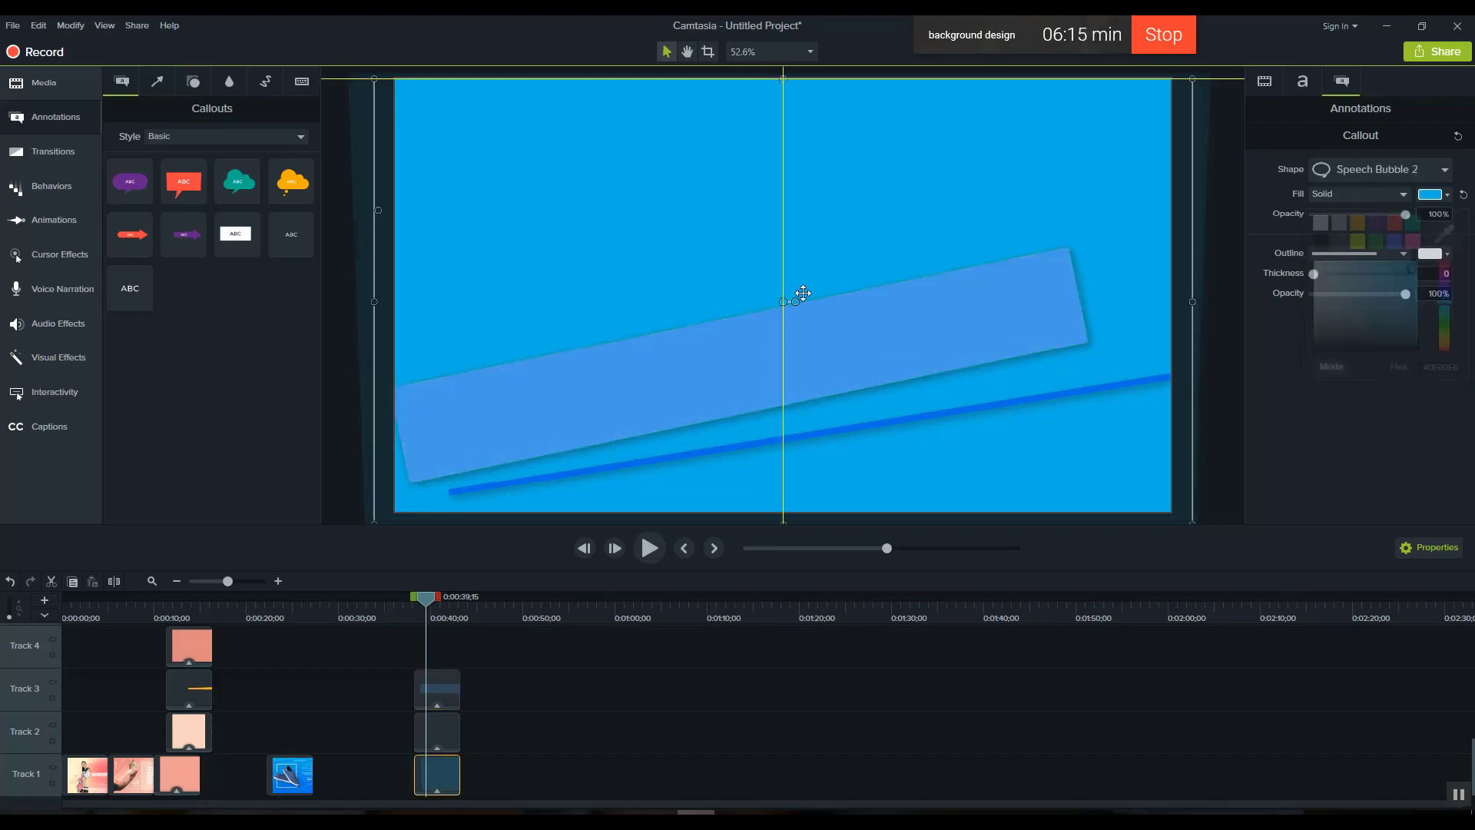
{"action": "left_click_drag", "start_coordinate": [614, 393], "coordinate": [678, 410]}
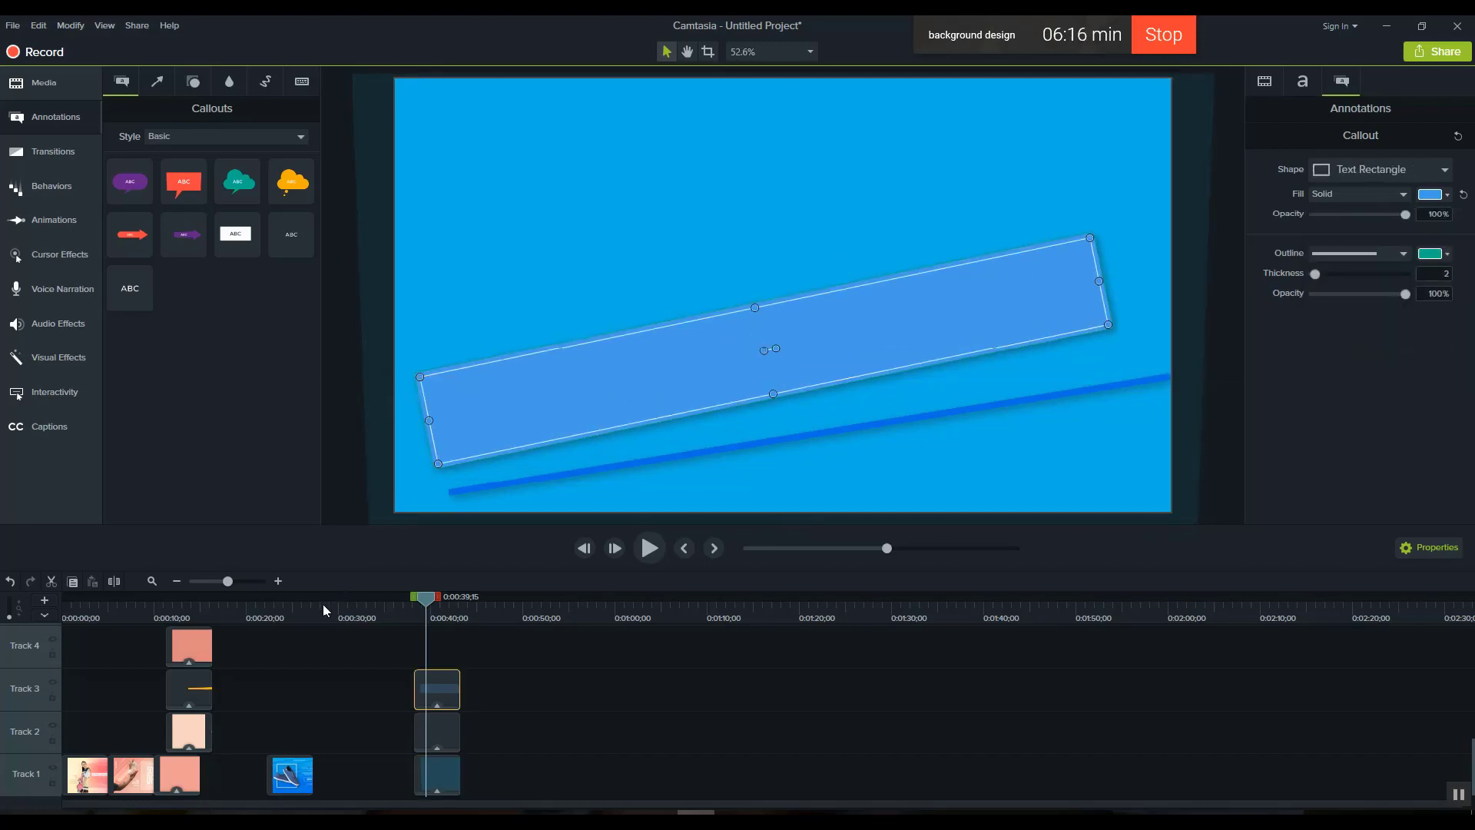
{"action": "mouse_move", "coordinate": [421, 608]}
{"action": "left_mouse_down"}
{"action": "mouse_move", "coordinate": [284, 605]}
{"action": "mouse_move", "coordinate": [430, 605]}
{"action": "left_mouse_up"}
Add a Sketch Motion rectangle annotation to the canvas.
{"action": "left_click", "coordinate": [193, 82]}
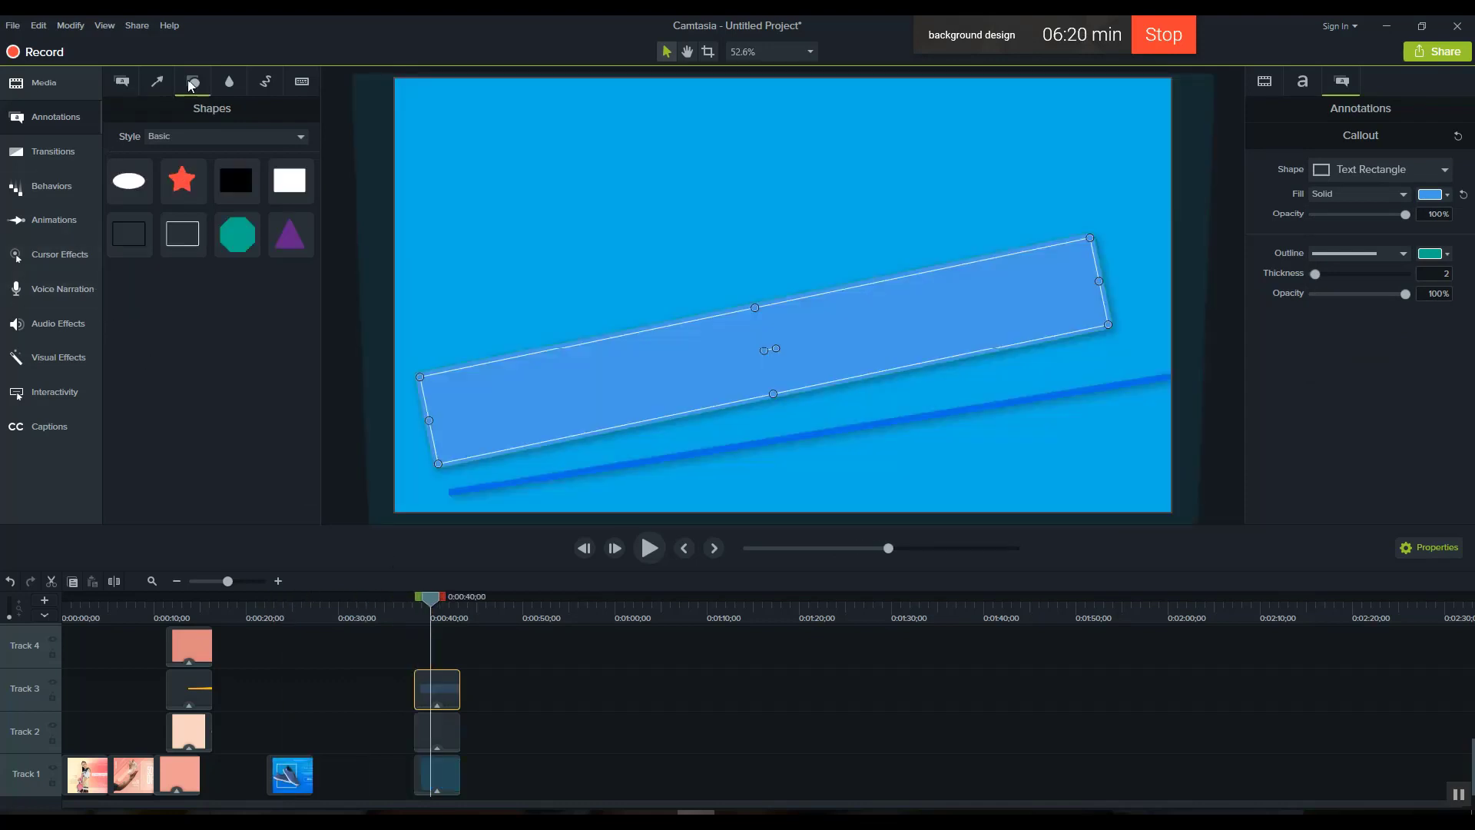
{"action": "left_click", "coordinate": [230, 82]}
{"action": "left_click", "coordinate": [275, 83]}
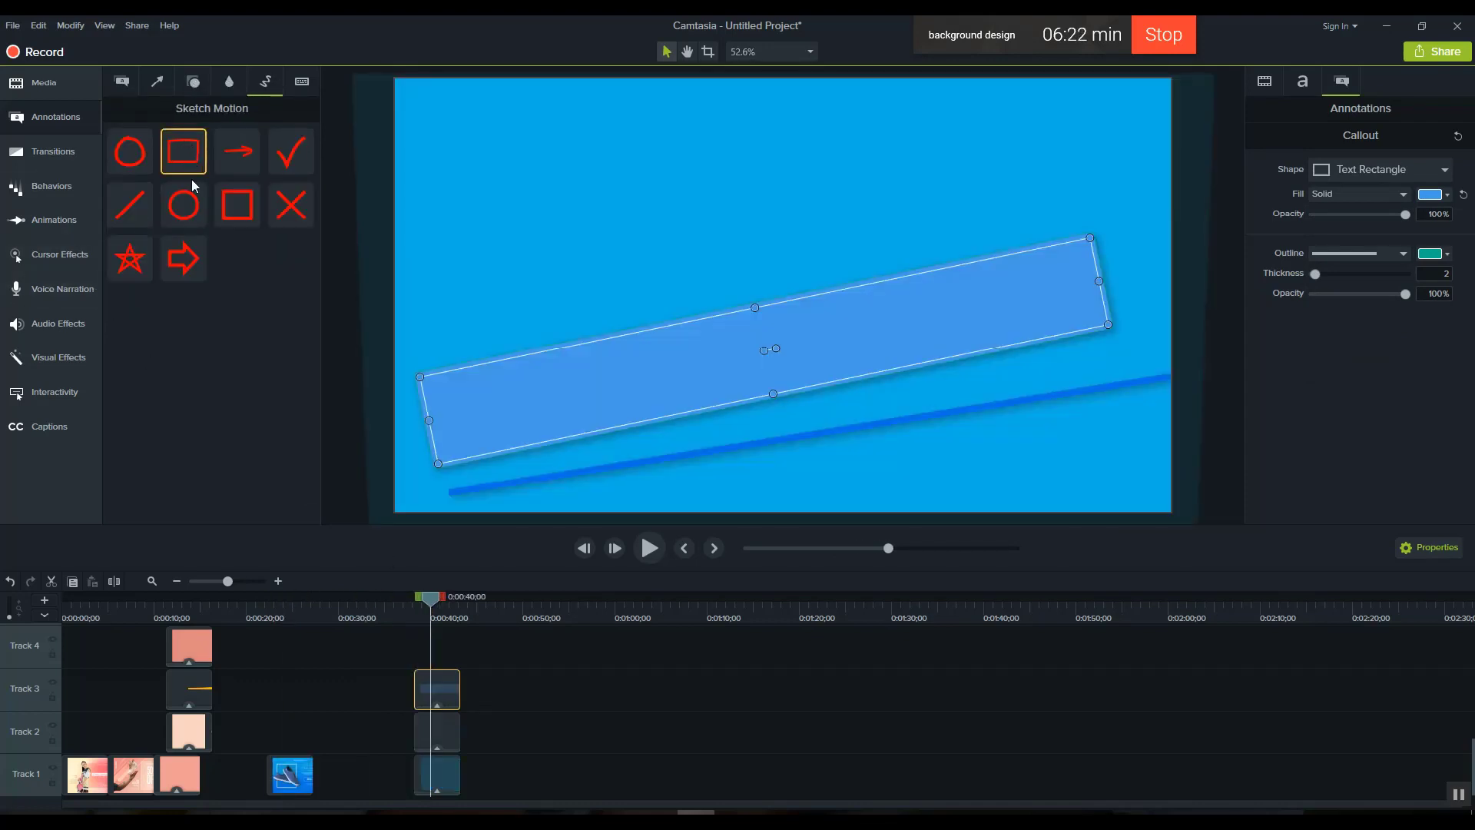
{"action": "left_click_drag", "start_coordinate": [237, 205], "coordinate": [536, 214]}
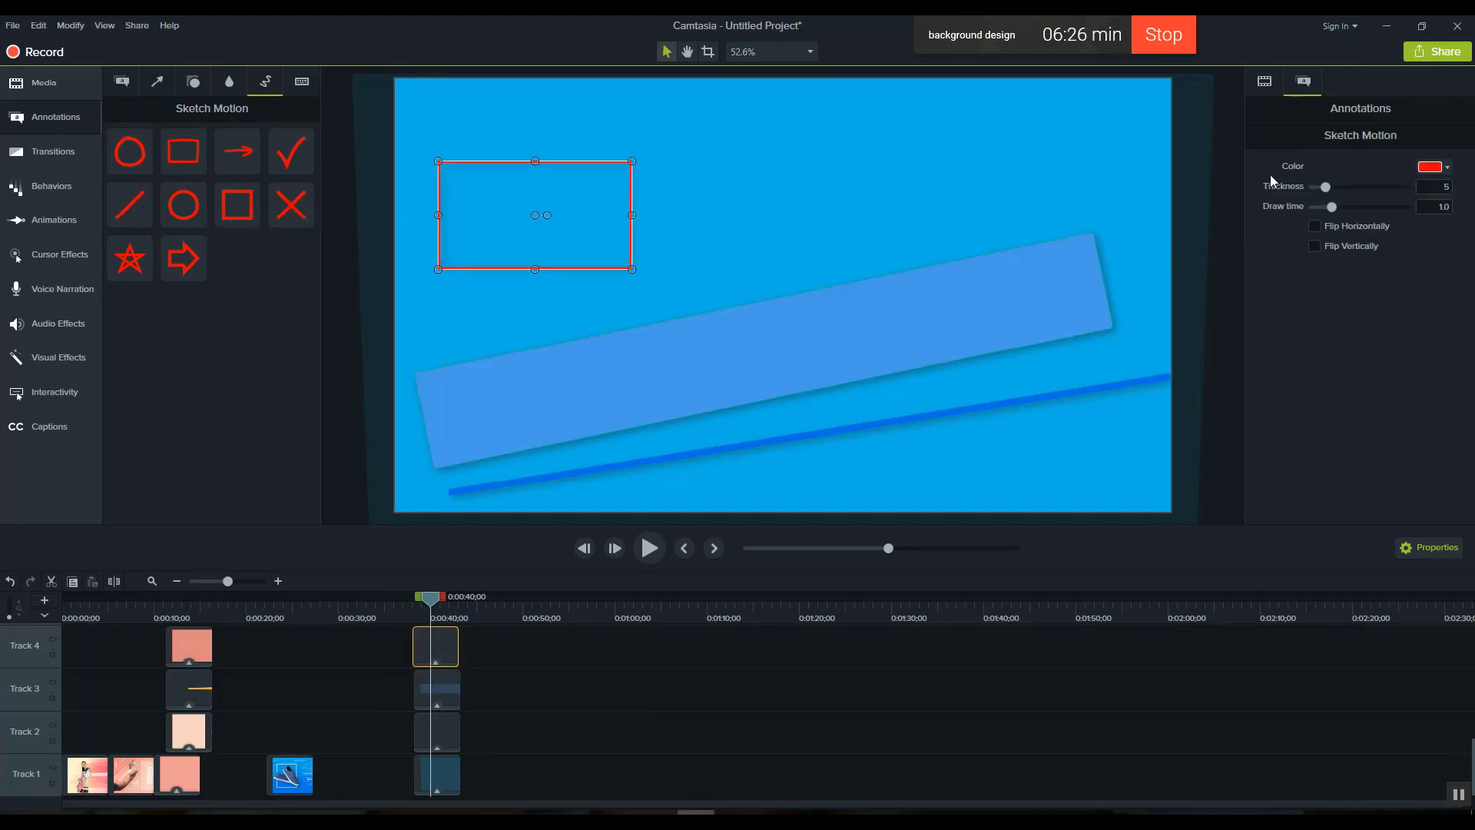
Set the rectangle to Draw time 0, Thickness 15, white colour, and enlarge it.
{"action": "left_click", "coordinate": [1315, 206]}
{"action": "left_click", "coordinate": [1320, 187]}
{"action": "left_click_drag", "start_coordinate": [1319, 187], "coordinate": [1387, 186]}
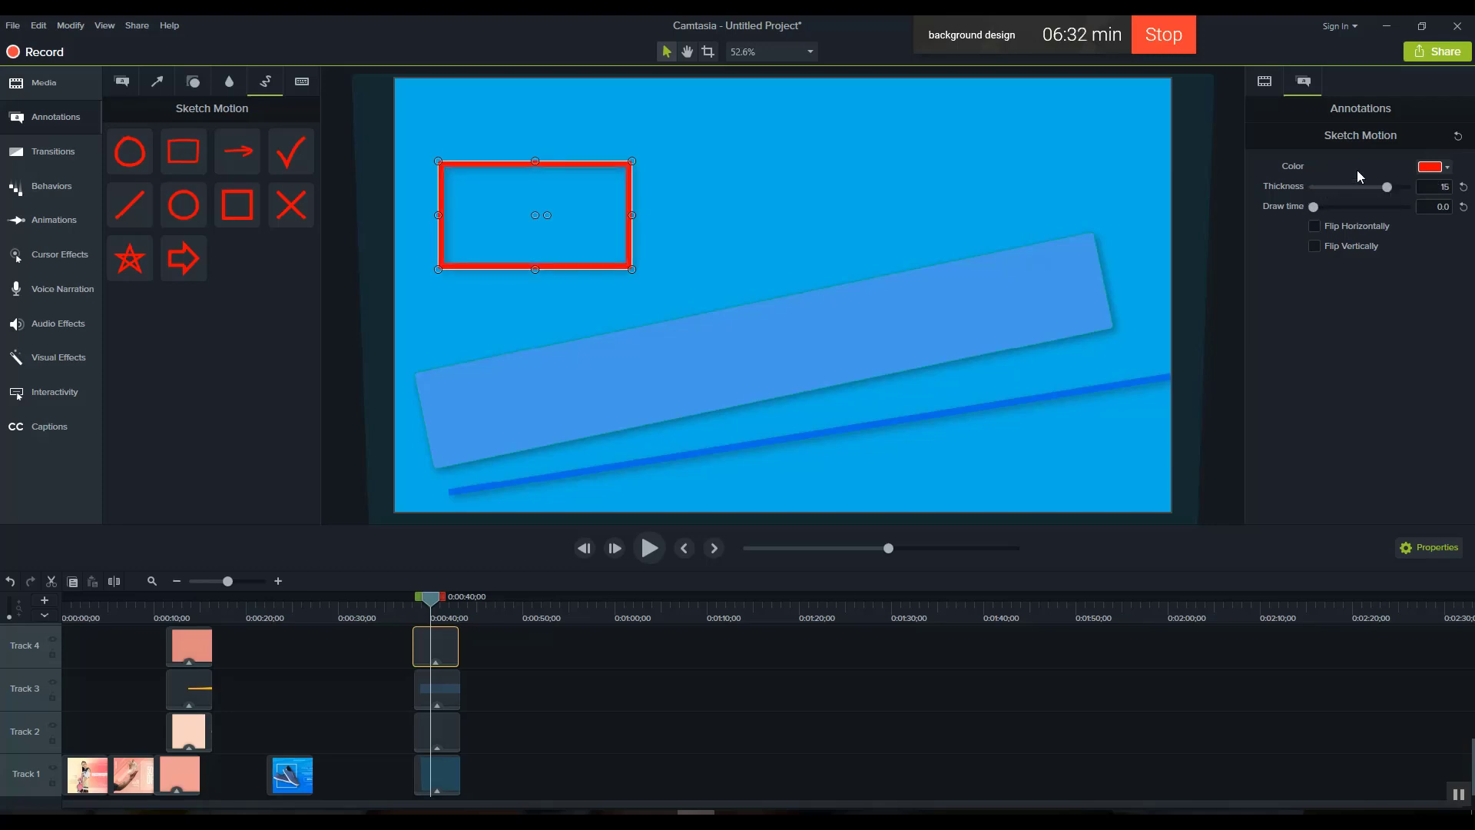
{"action": "left_click", "coordinate": [1435, 168]}
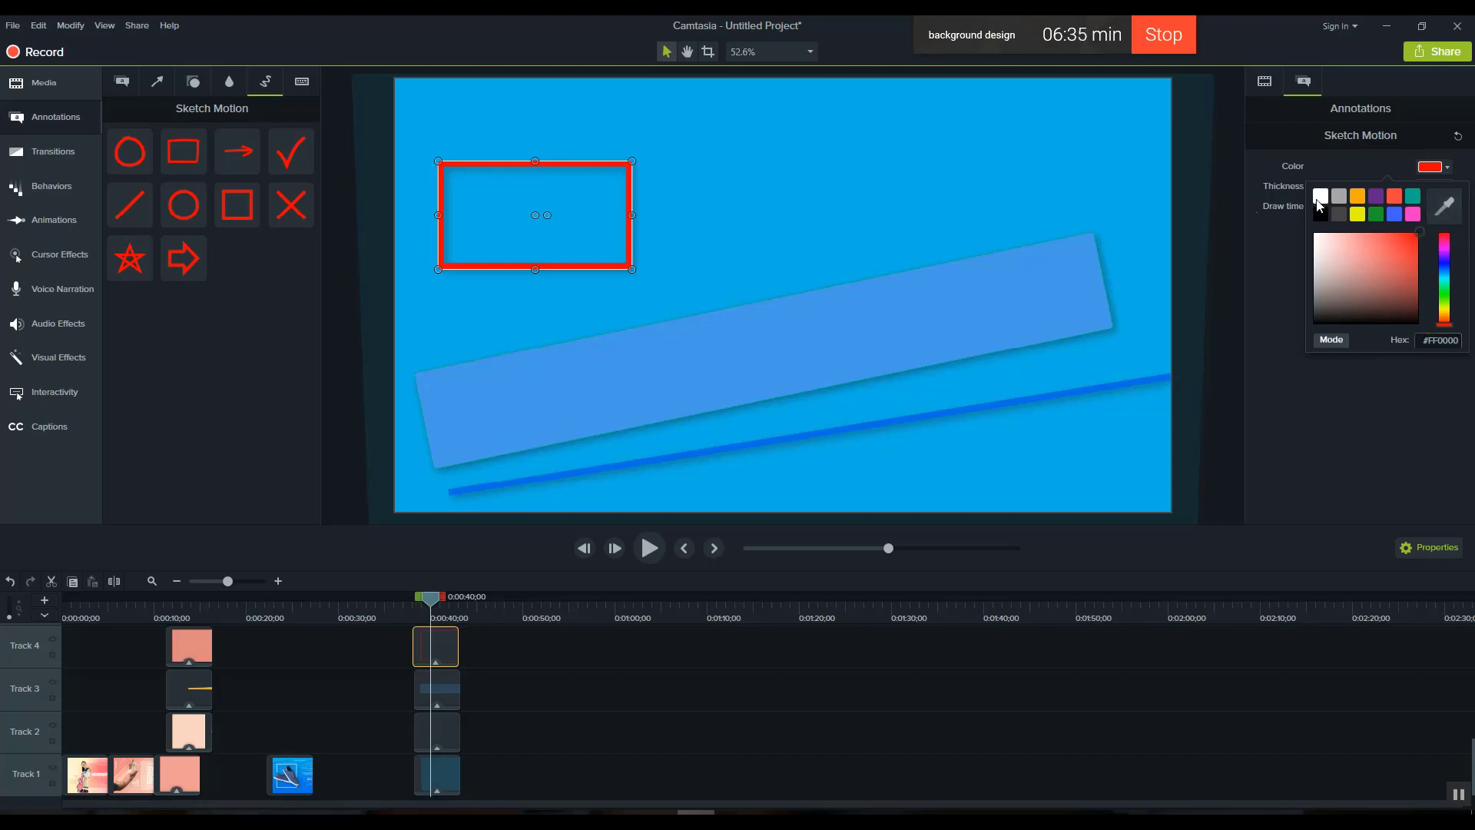
{"action": "left_click", "coordinate": [1321, 196]}
{"action": "mouse_move", "coordinate": [632, 271]}
{"action": "left_mouse_down"}
{"action": "mouse_move", "coordinate": [671, 395]}
{"action": "mouse_move", "coordinate": [734, 423]}
{"action": "left_mouse_up"}
Place the NAVIFORCE watch image from the Media Bin in the frame, scaled to 118.3%.
{"action": "left_click", "coordinate": [38, 85]}
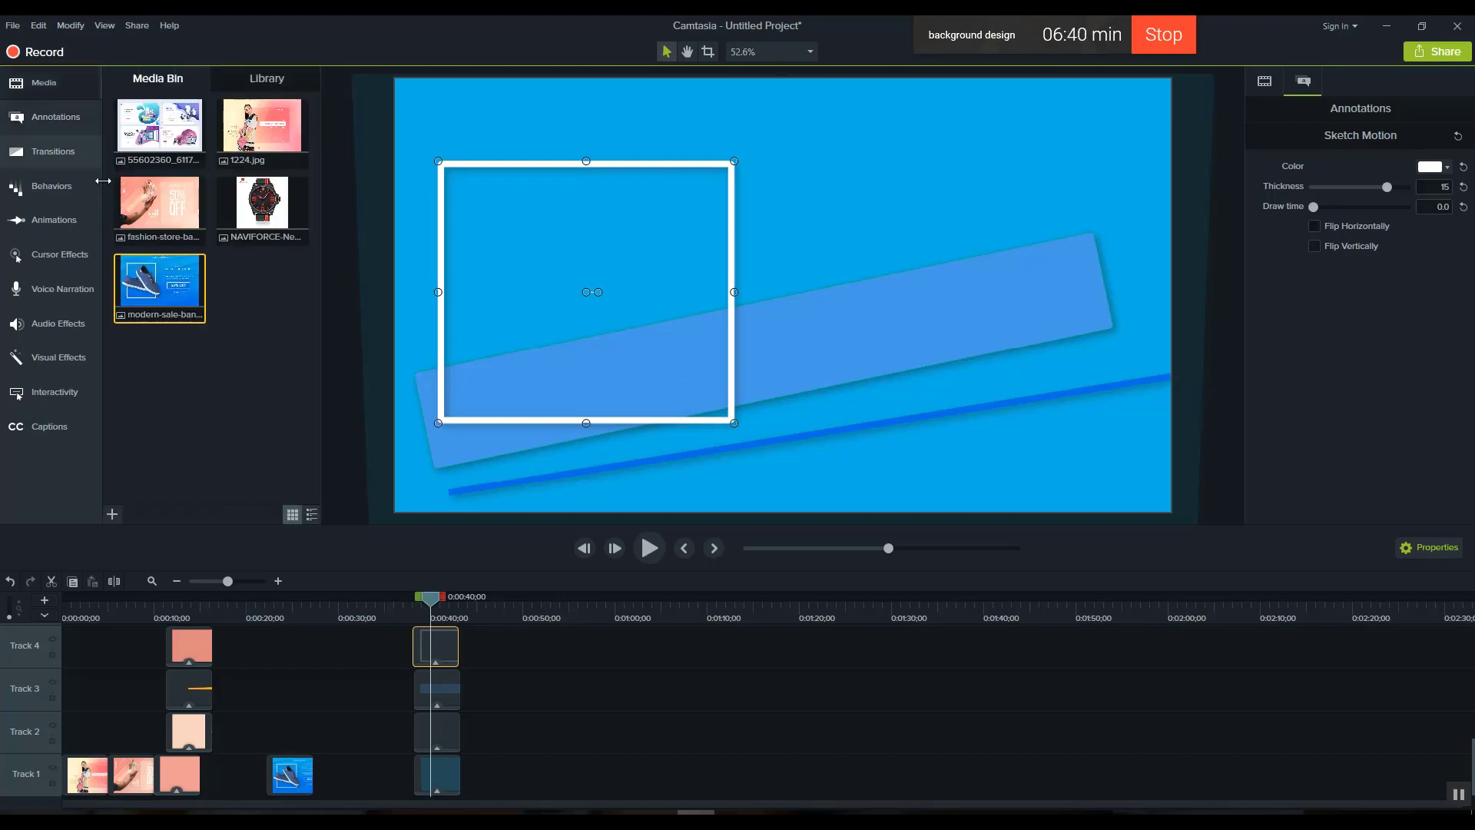
{"action": "mouse_move", "coordinate": [263, 205]}
{"action": "left_mouse_down"}
{"action": "mouse_move", "coordinate": [452, 285]}
{"action": "mouse_move", "coordinate": [590, 321]}
{"action": "mouse_move", "coordinate": [592, 292]}
{"action": "mouse_move", "coordinate": [556, 278]}
{"action": "mouse_move", "coordinate": [576, 282]}
{"action": "left_mouse_up"}
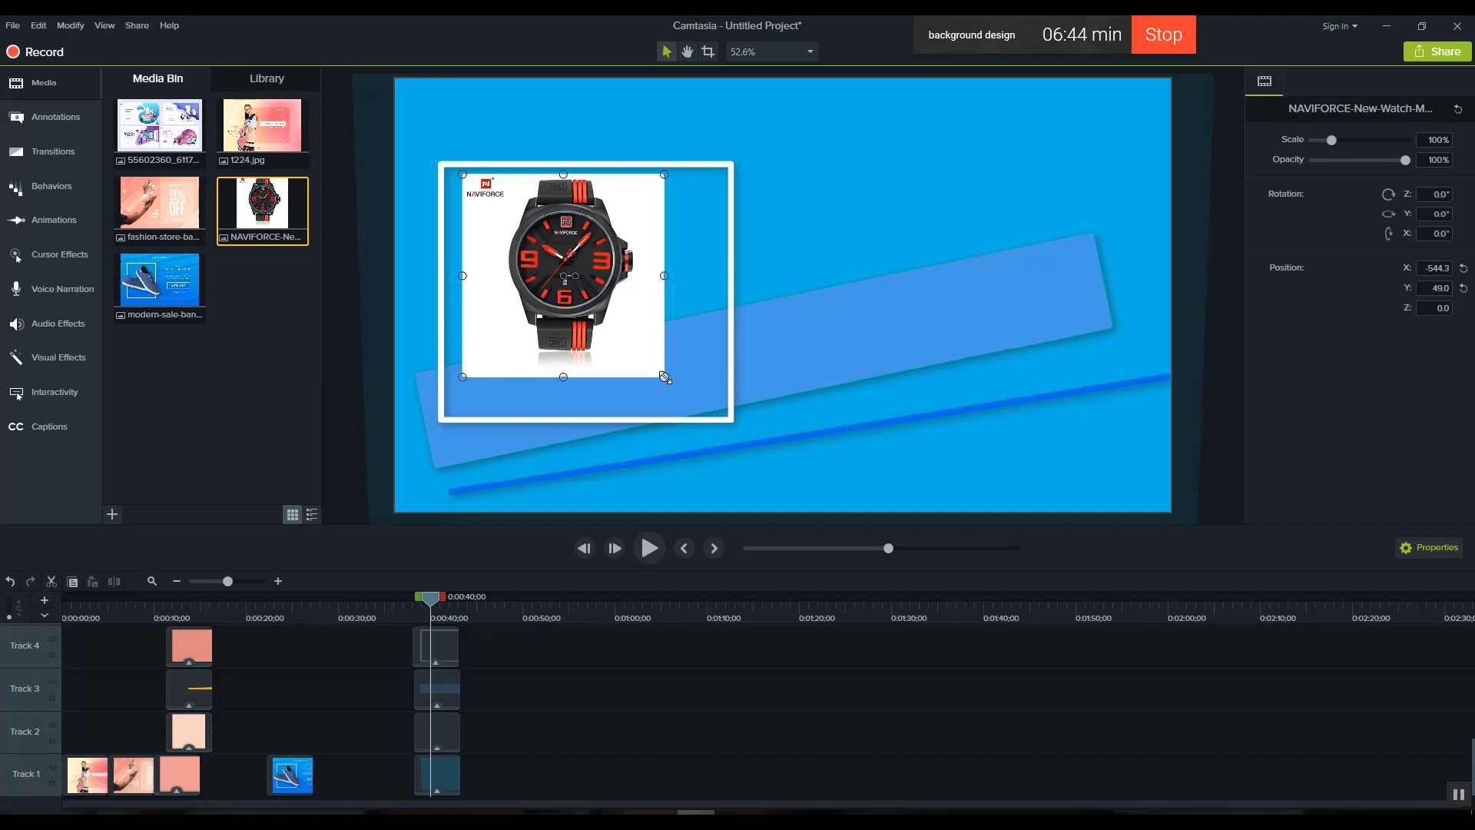
{"action": "left_click_drag", "start_coordinate": [664, 377], "coordinate": [701, 396]}
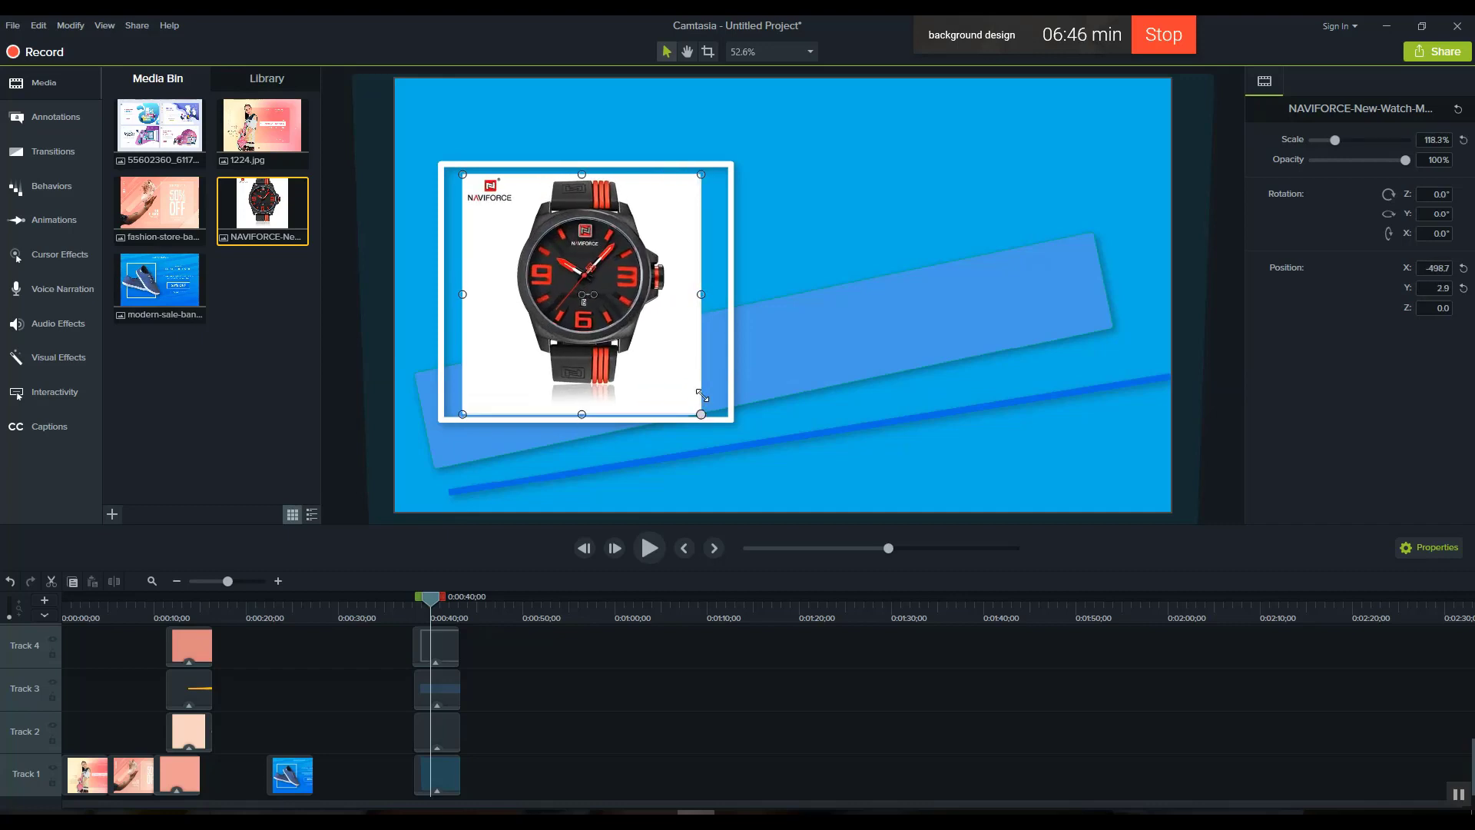
{"action": "left_click", "coordinate": [814, 332]}
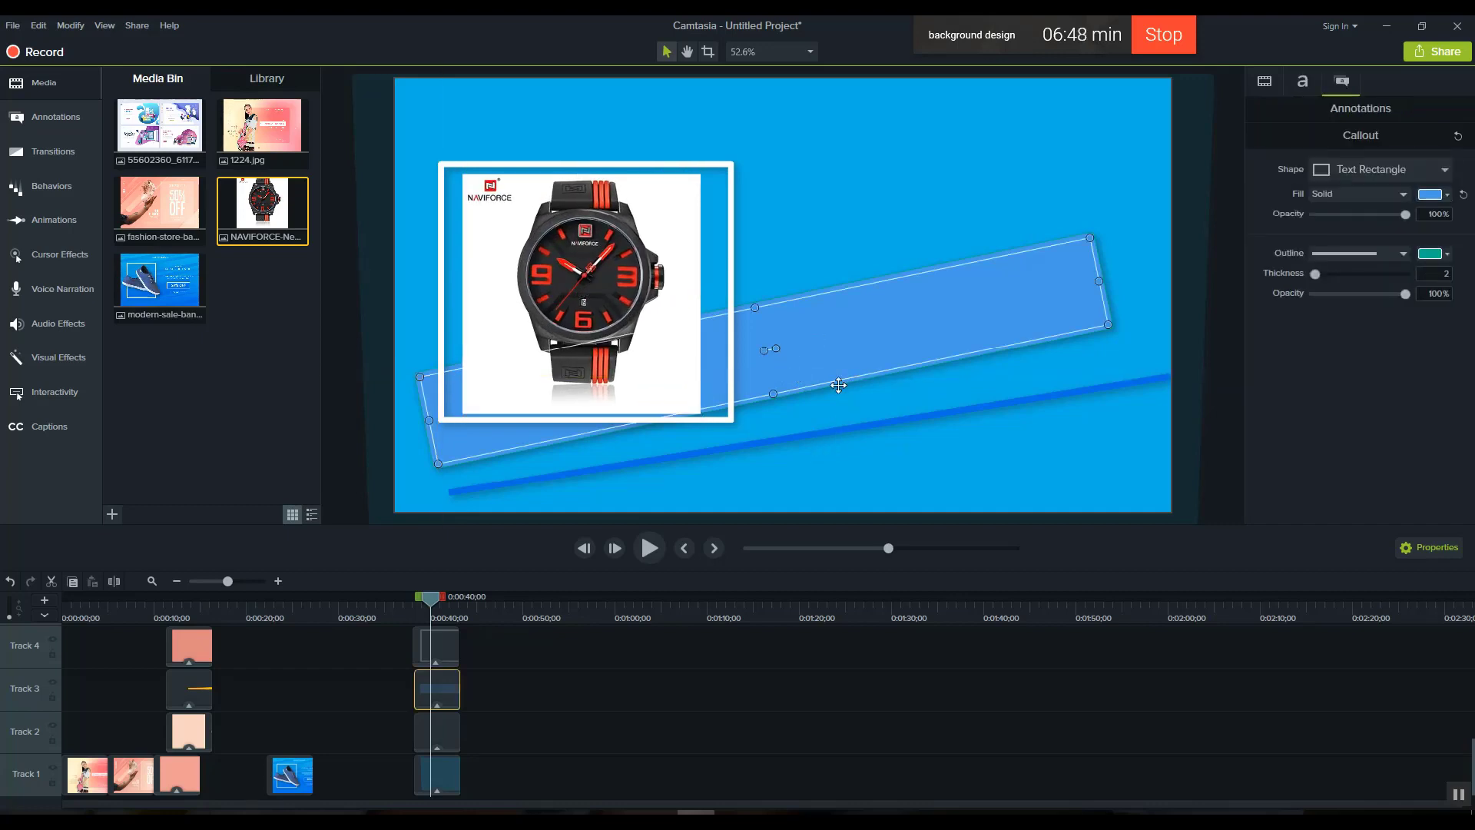
{"action": "left_click_drag", "start_coordinate": [433, 606], "coordinate": [115, 637]}
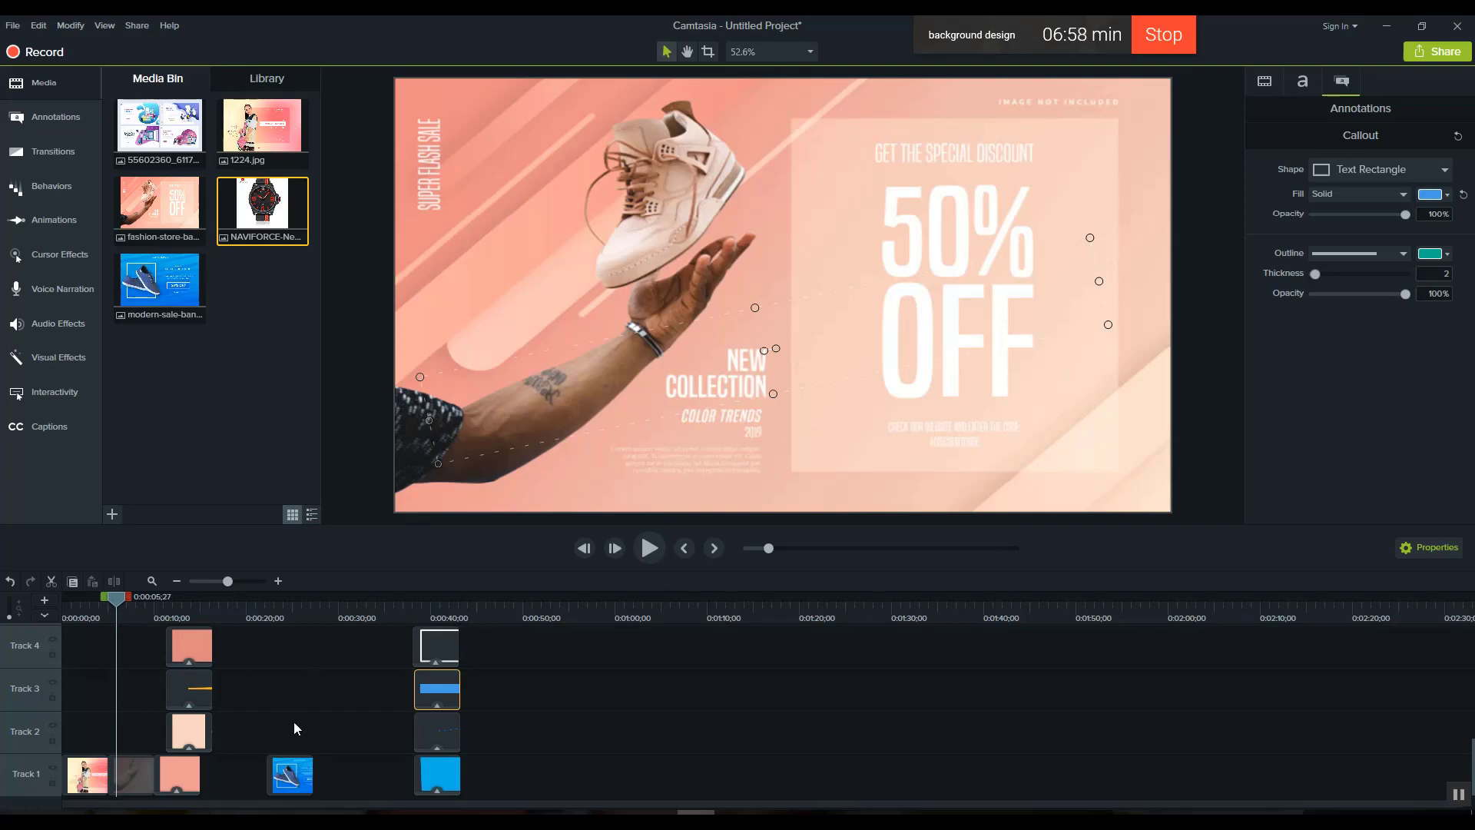
Push the later watch-scene clips further right on the timeline, to about 0:19.
{"action": "left_click_drag", "start_coordinate": [254, 659], "coordinate": [648, 783]}
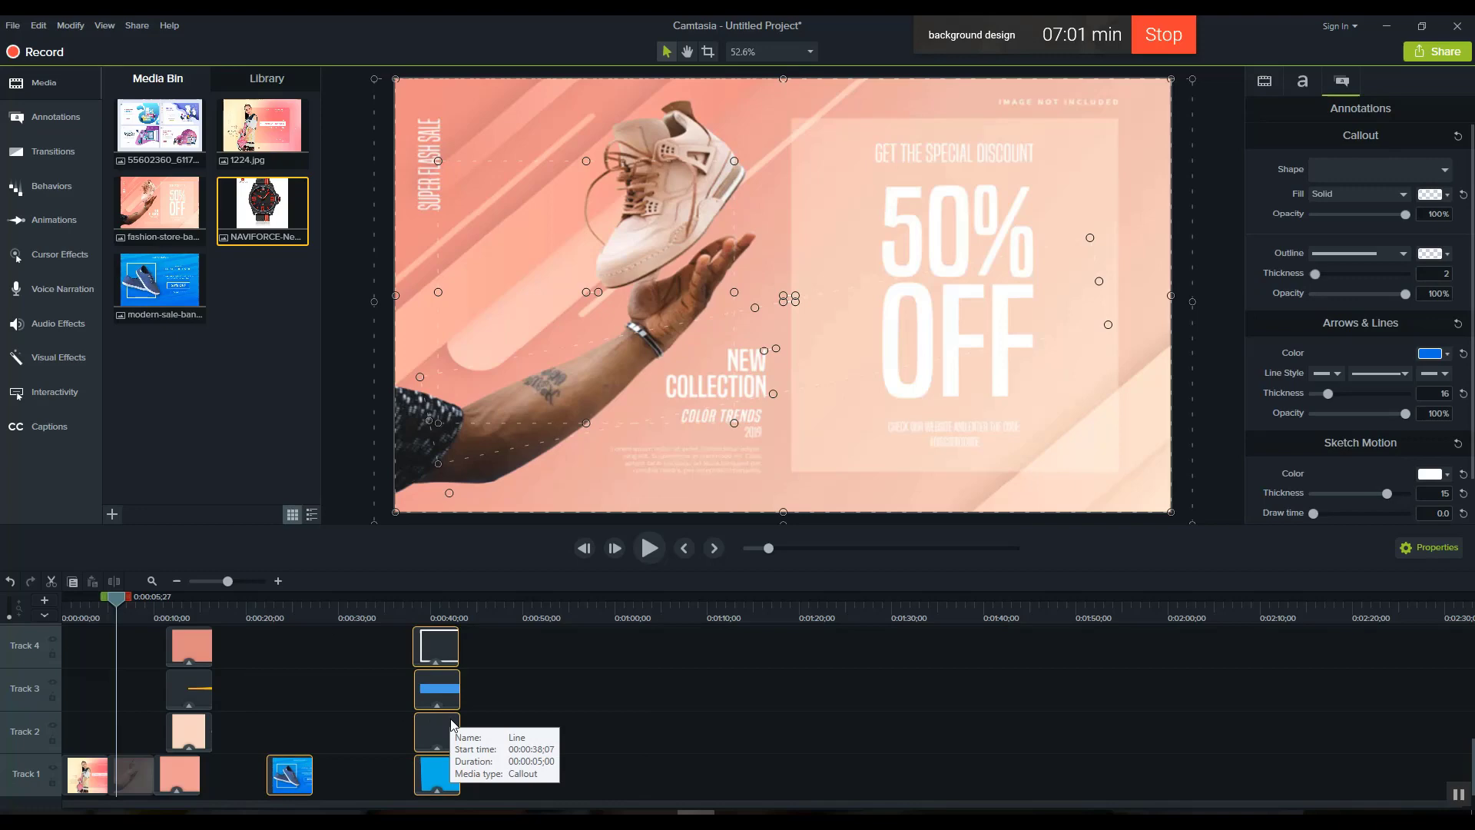
{"action": "left_click_drag", "start_coordinate": [452, 725], "coordinate": [782, 726]}
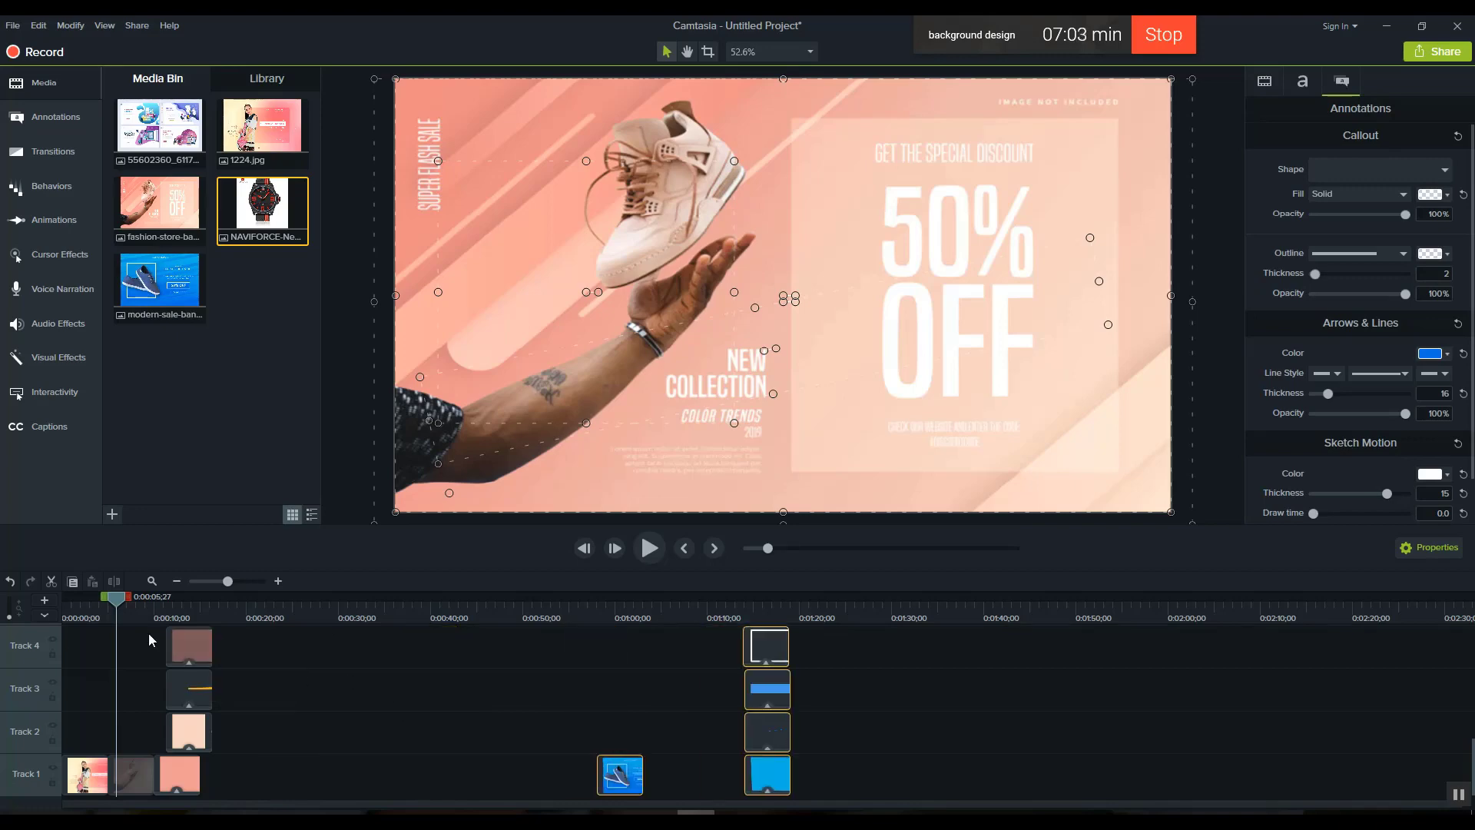
{"action": "mouse_move", "coordinate": [116, 598]}
{"action": "left_mouse_down"}
{"action": "mouse_move", "coordinate": [85, 601]}
{"action": "mouse_move", "coordinate": [127, 606]}
{"action": "left_mouse_up"}
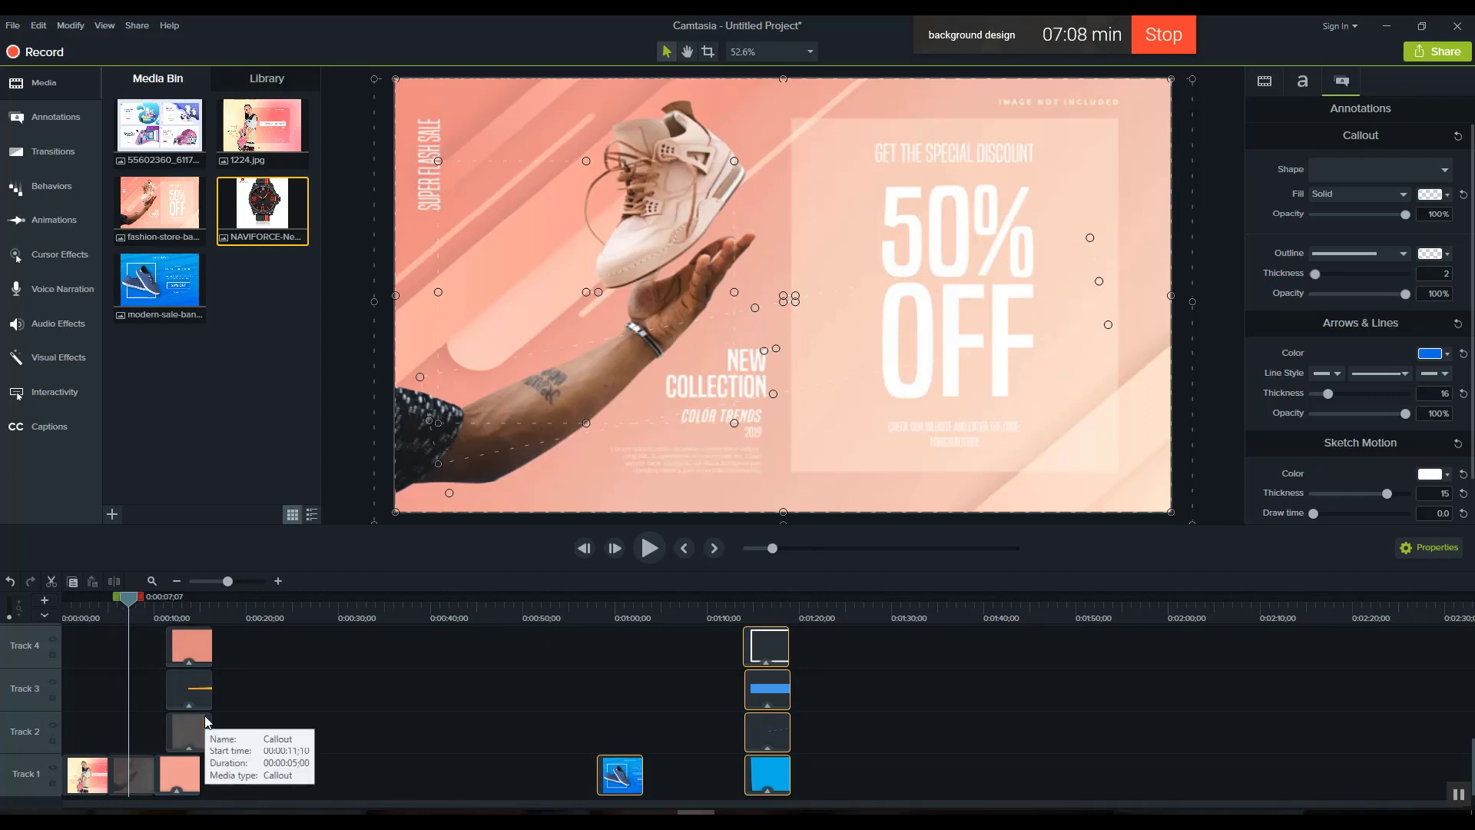
{"action": "left_click_drag", "start_coordinate": [161, 615], "coordinate": [131, 615]}
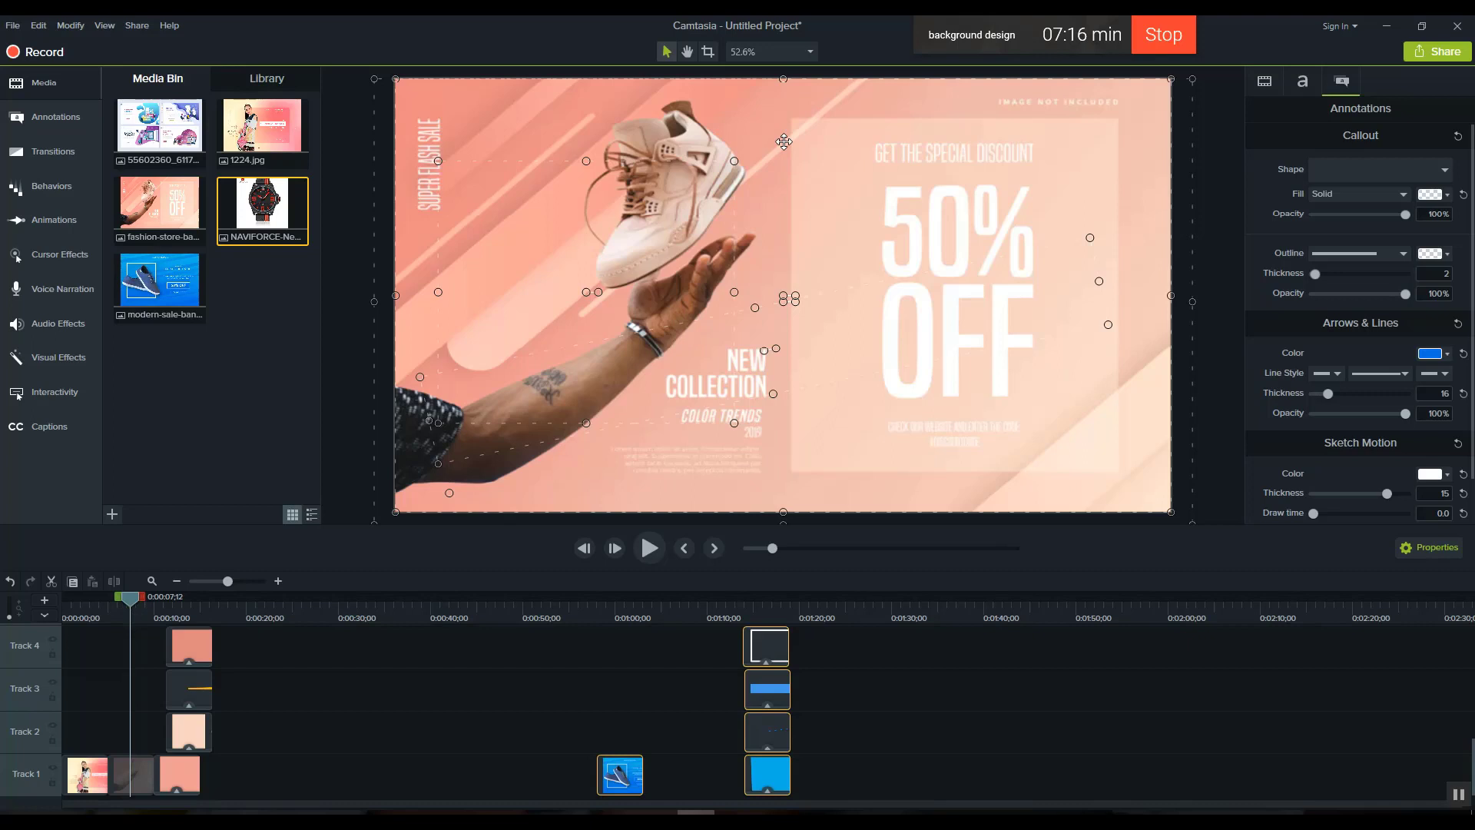
{"action": "left_click", "coordinate": [185, 764]}
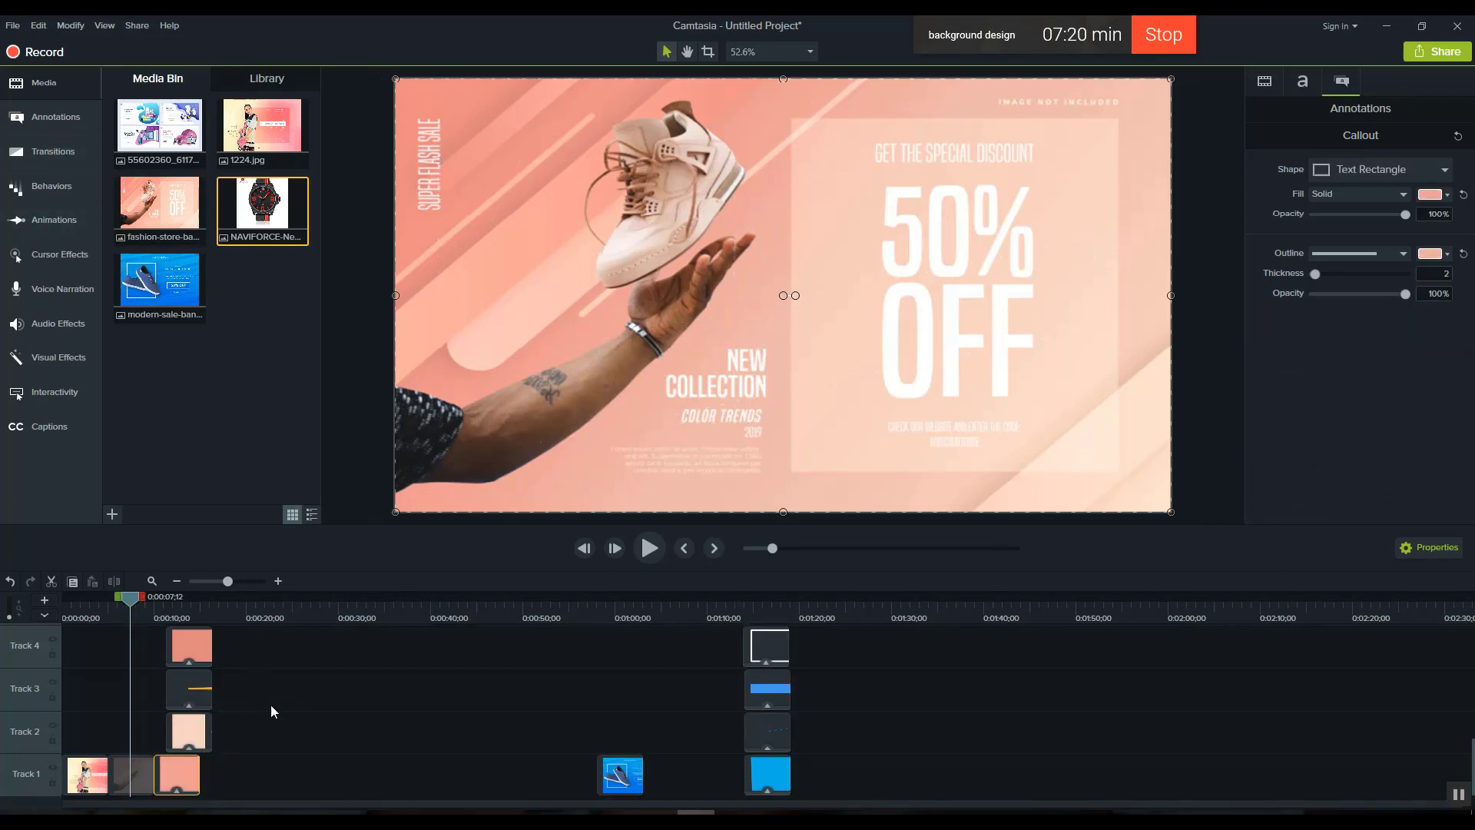
{"action": "scroll", "coordinate": [265, 692], "scroll_direction": "up", "scroll_amount": 3}
{"action": "left_click_drag", "start_coordinate": [250, 665], "coordinate": [263, 743]}
{"action": "scroll", "coordinate": [302, 745], "scroll_direction": "down", "scroll_amount": 2}
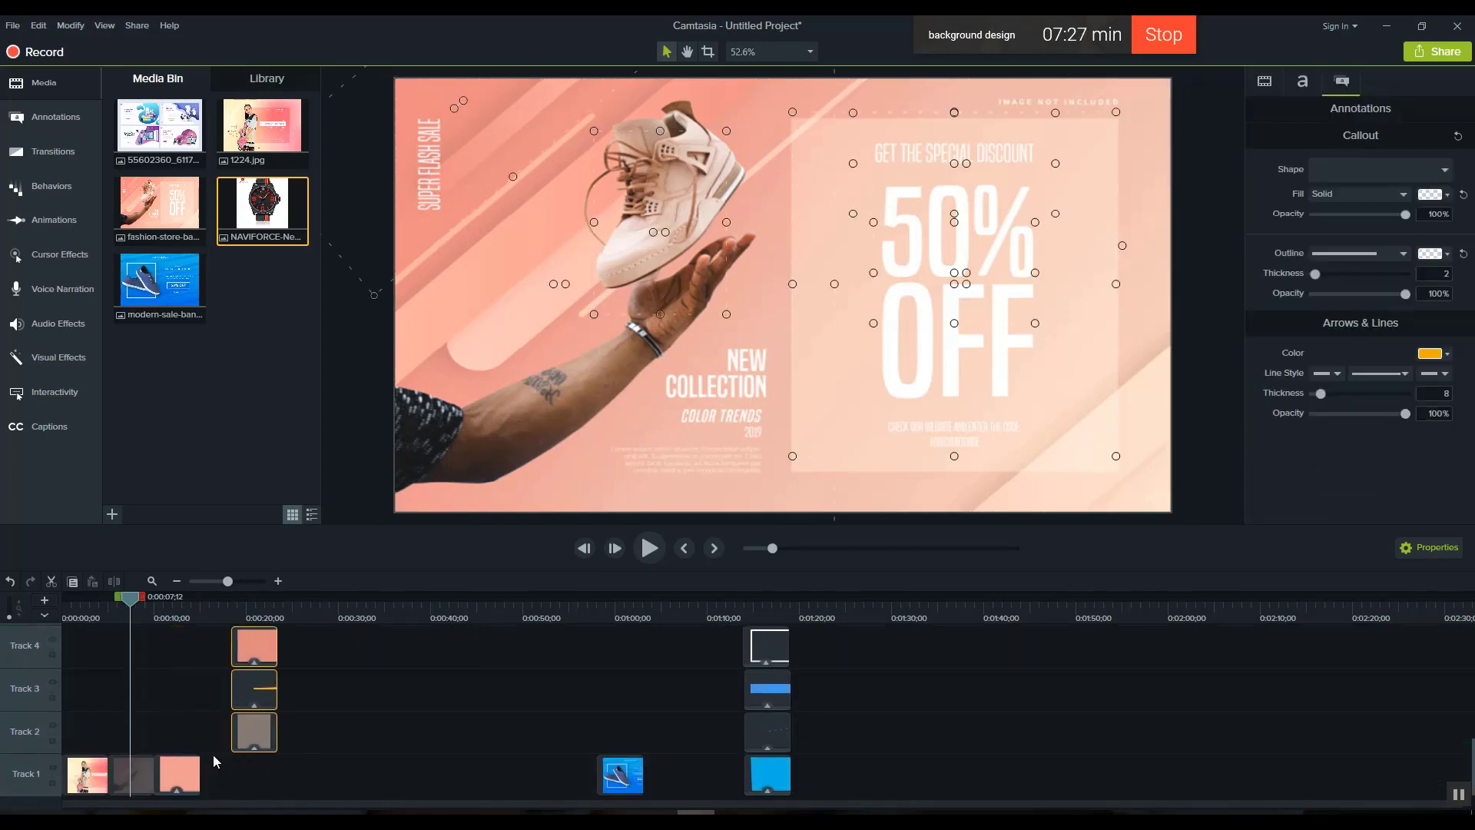
{"action": "left_click", "coordinate": [198, 772]}
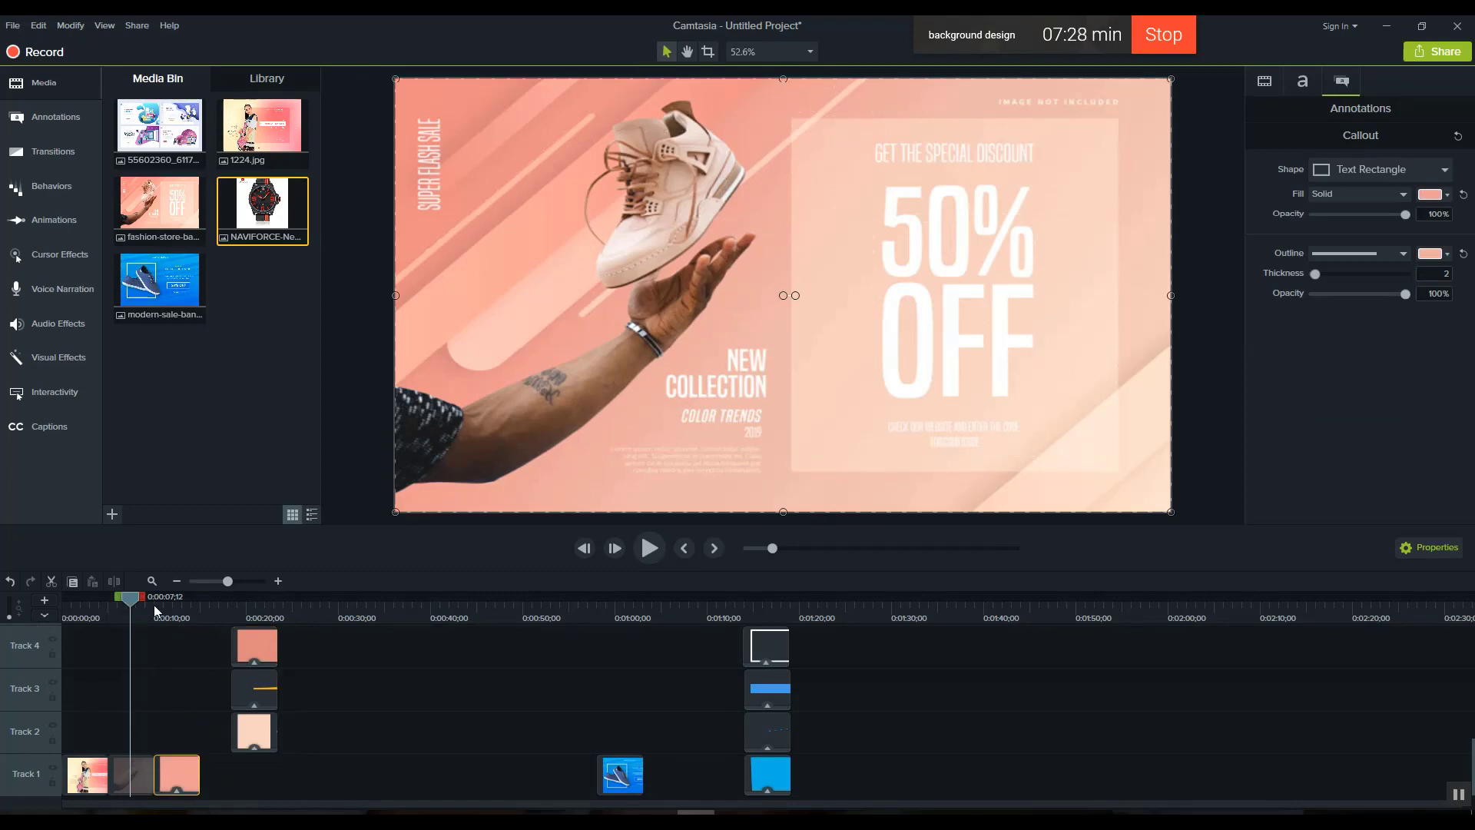
{"action": "left_click_drag", "start_coordinate": [156, 611], "coordinate": [123, 611]}
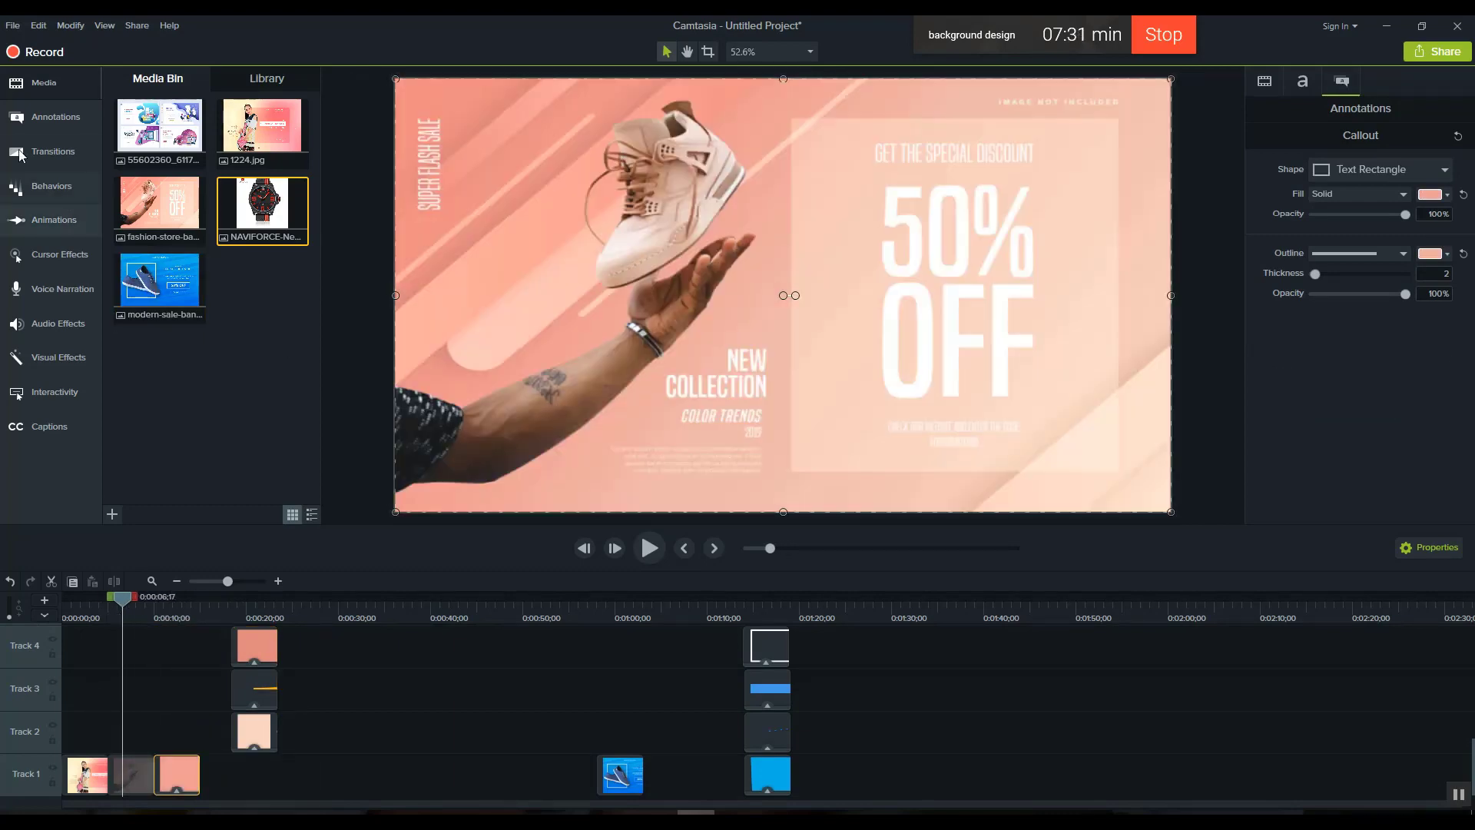
Add a white ABC text-box callout onto the sneaker banner.
{"action": "left_click", "coordinate": [46, 118]}
{"action": "left_click", "coordinate": [121, 80]}
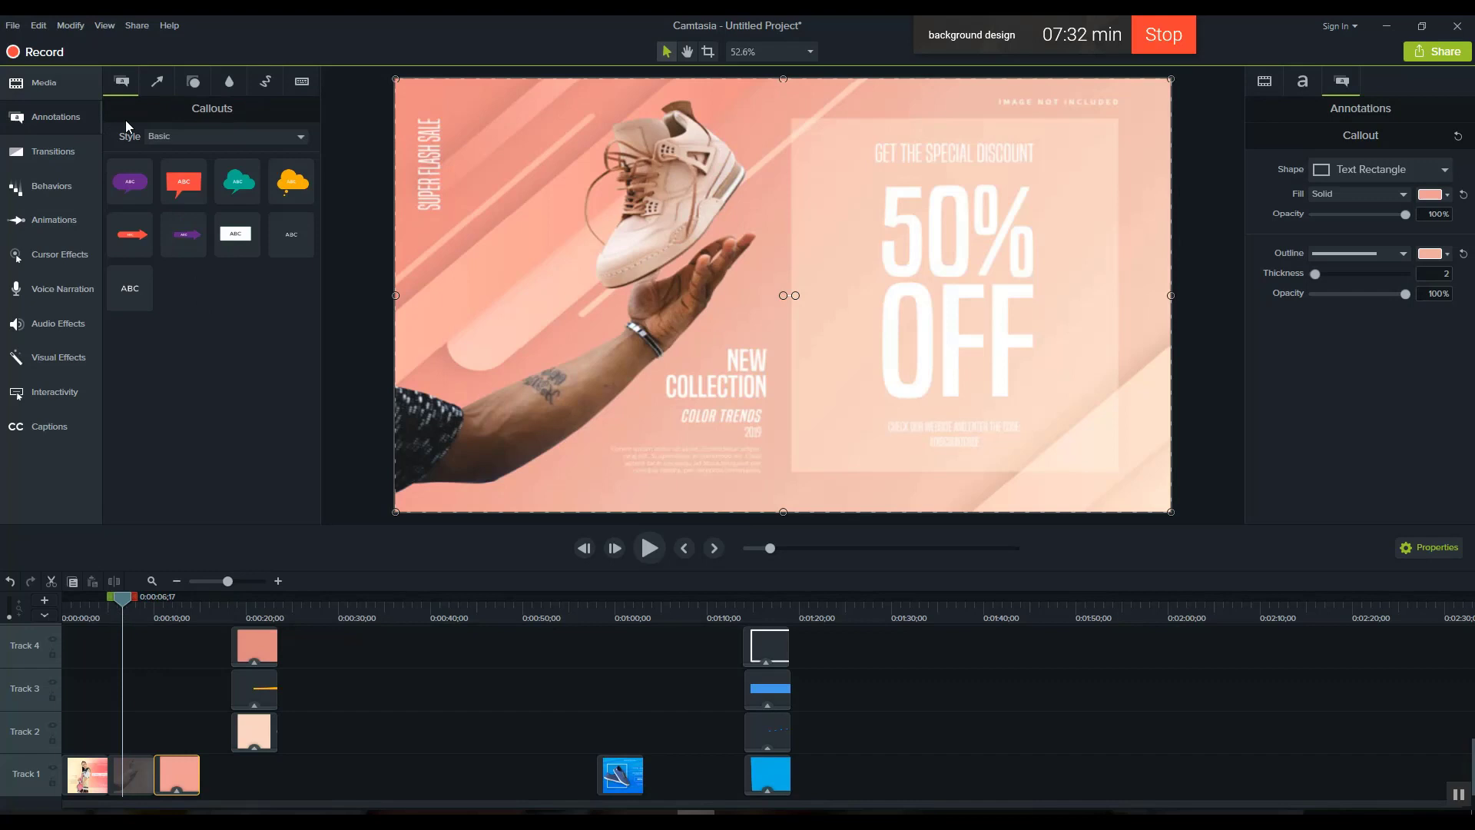
{"action": "left_click_drag", "start_coordinate": [235, 234], "coordinate": [696, 295]}
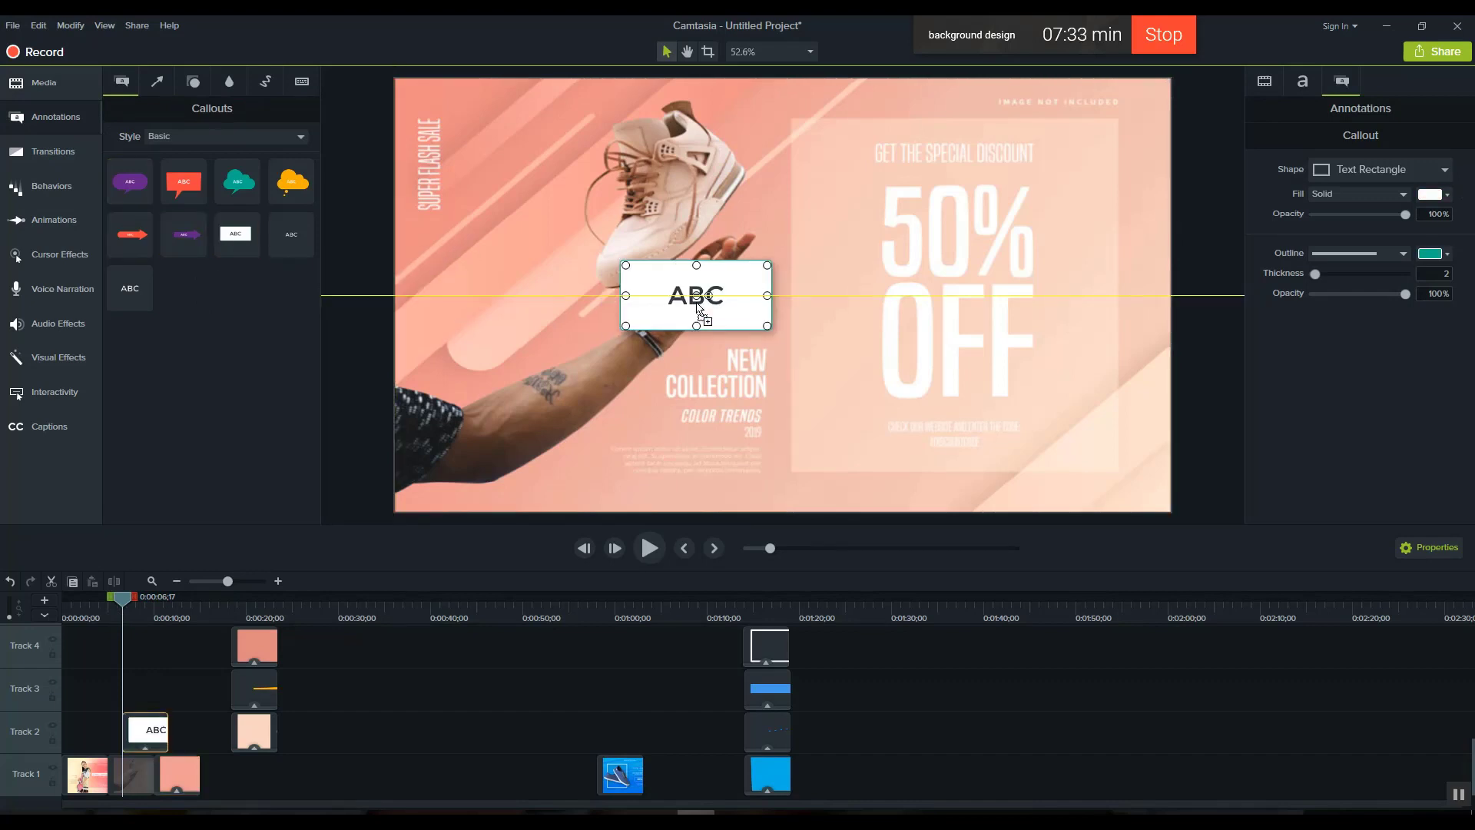
Give the text box a salmon fill and outline sampled from the banner.
{"action": "left_click", "coordinate": [1426, 195]}
{"action": "left_click", "coordinate": [1439, 231]}
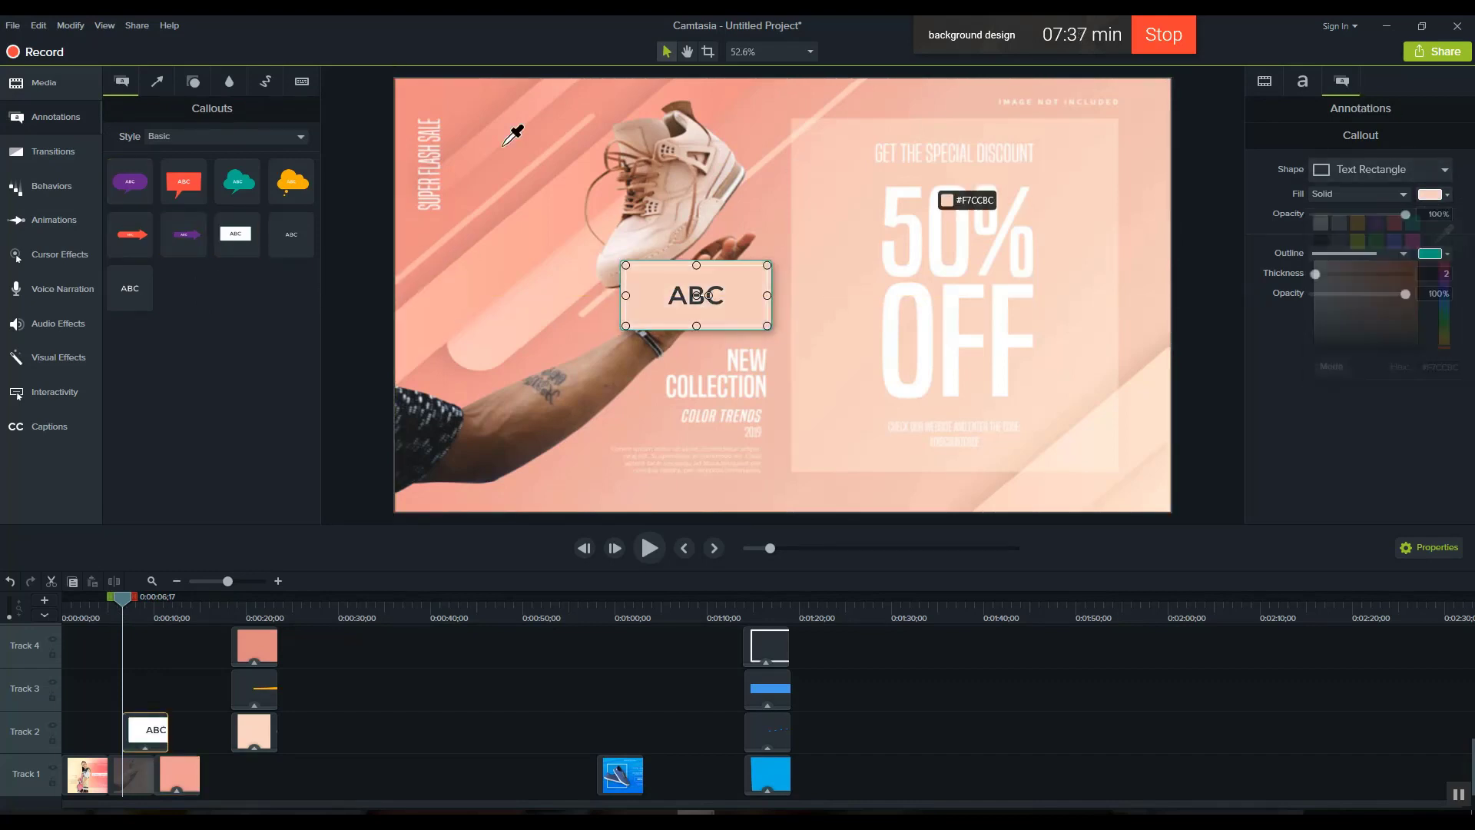
{"action": "left_click", "coordinate": [464, 109]}
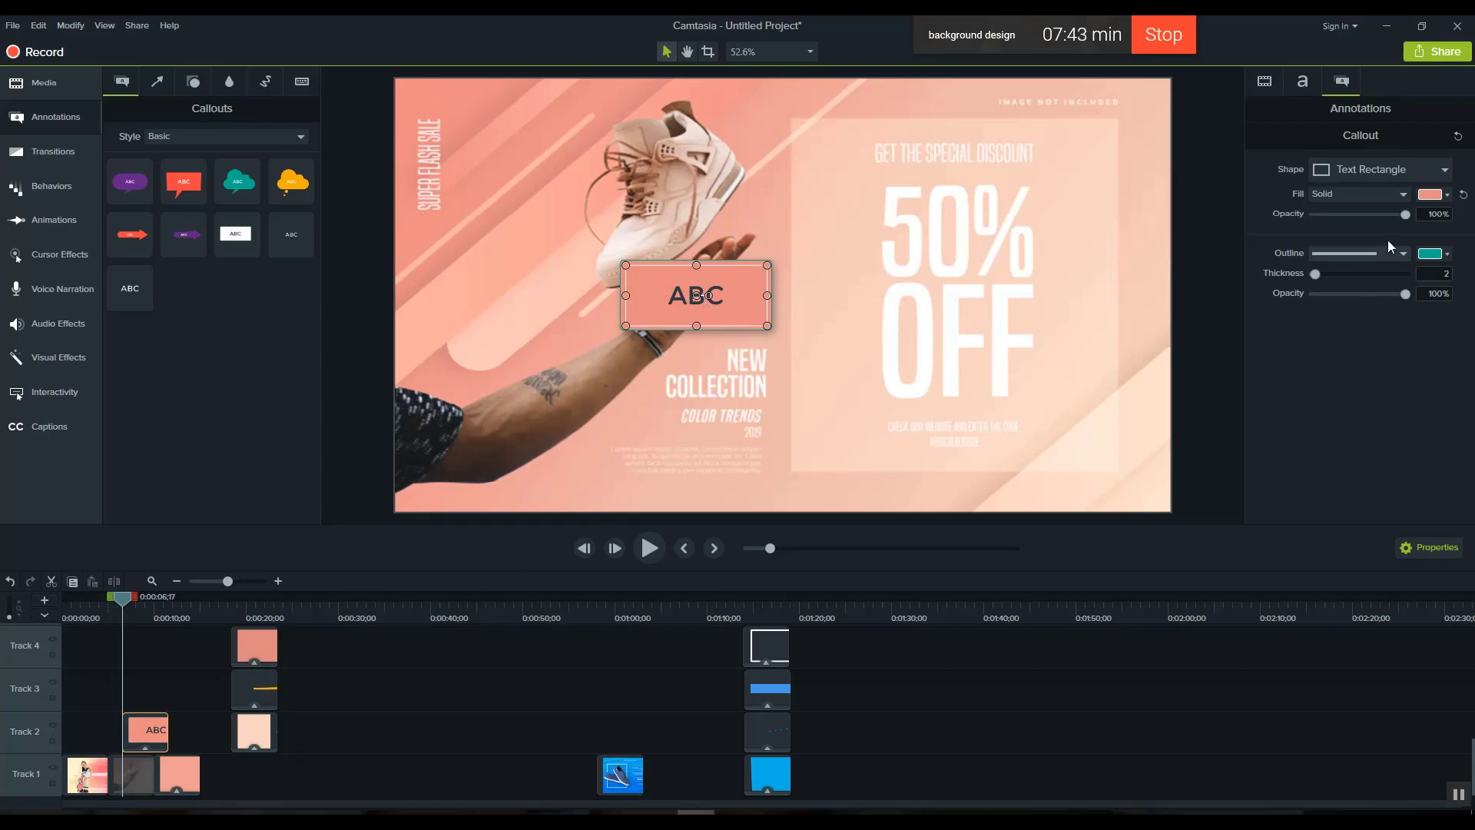
{"action": "left_click", "coordinate": [1431, 254]}
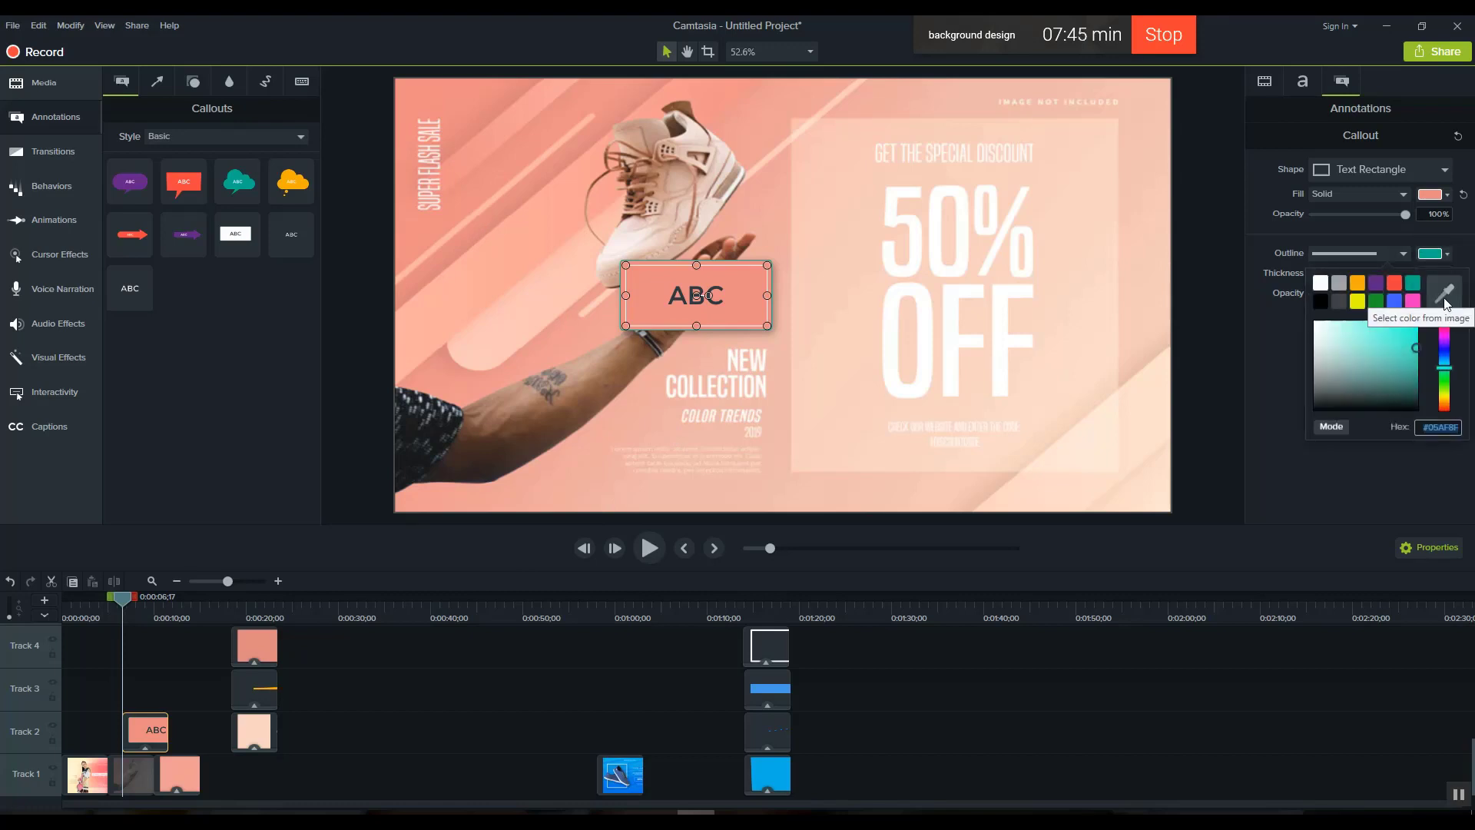
{"action": "left_click", "coordinate": [1441, 286]}
{"action": "left_click", "coordinate": [538, 458]}
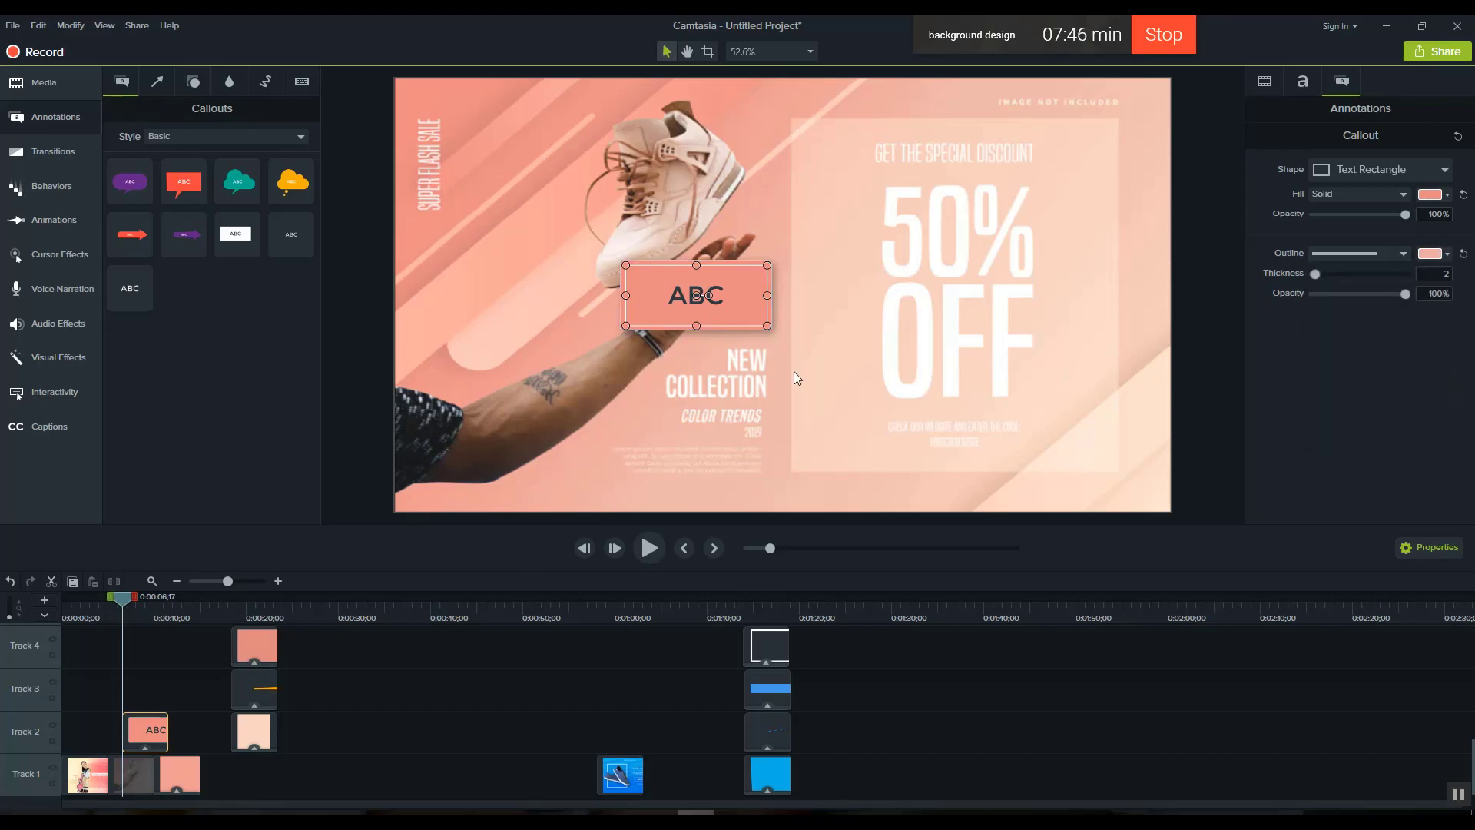
Delete the box's ABC text and move it to the banner's top-left corner.
{"action": "double_click", "coordinate": [721, 299]}
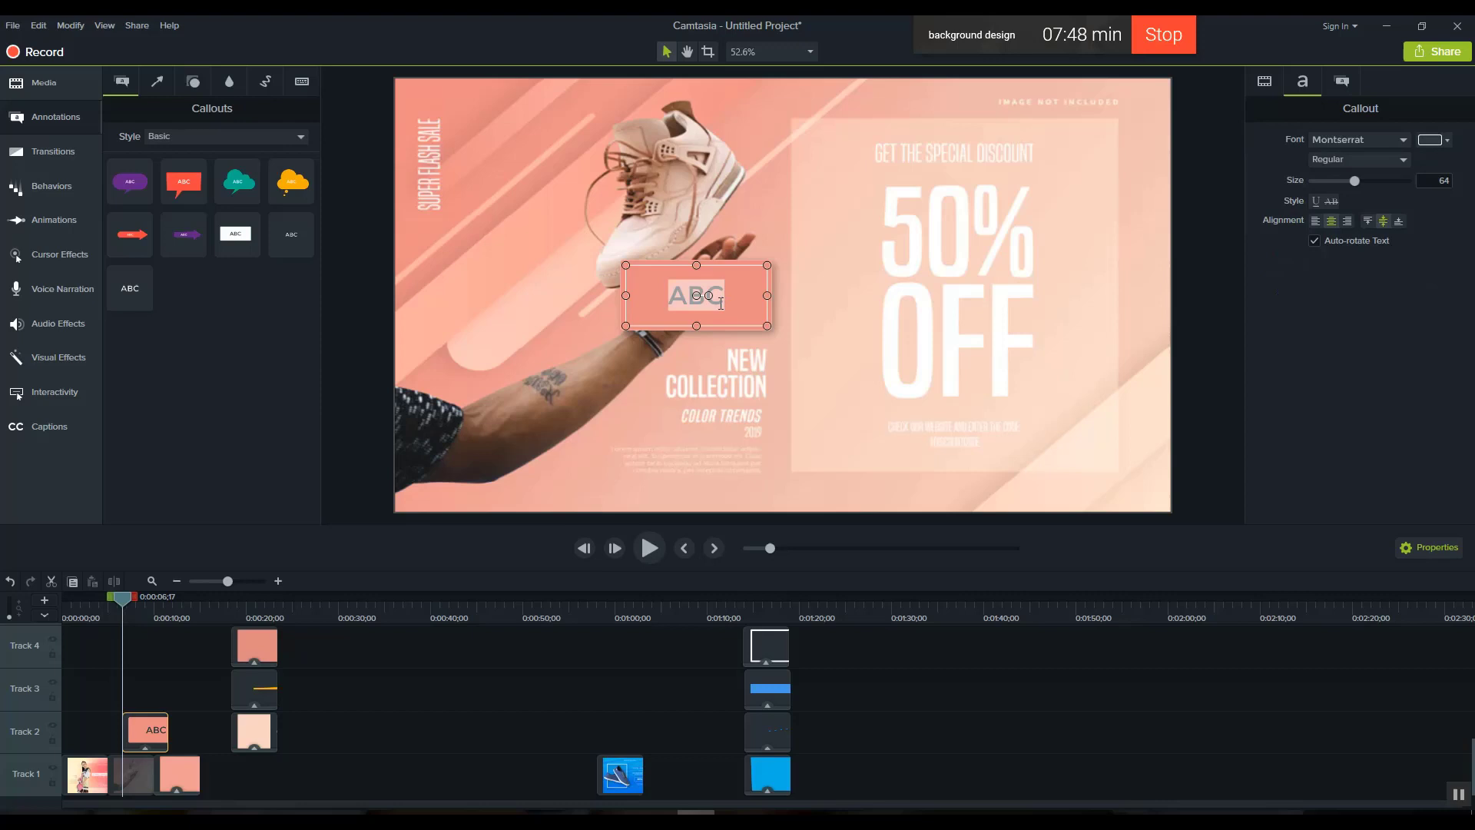
{"action": "key", "text": "BackSpace"}
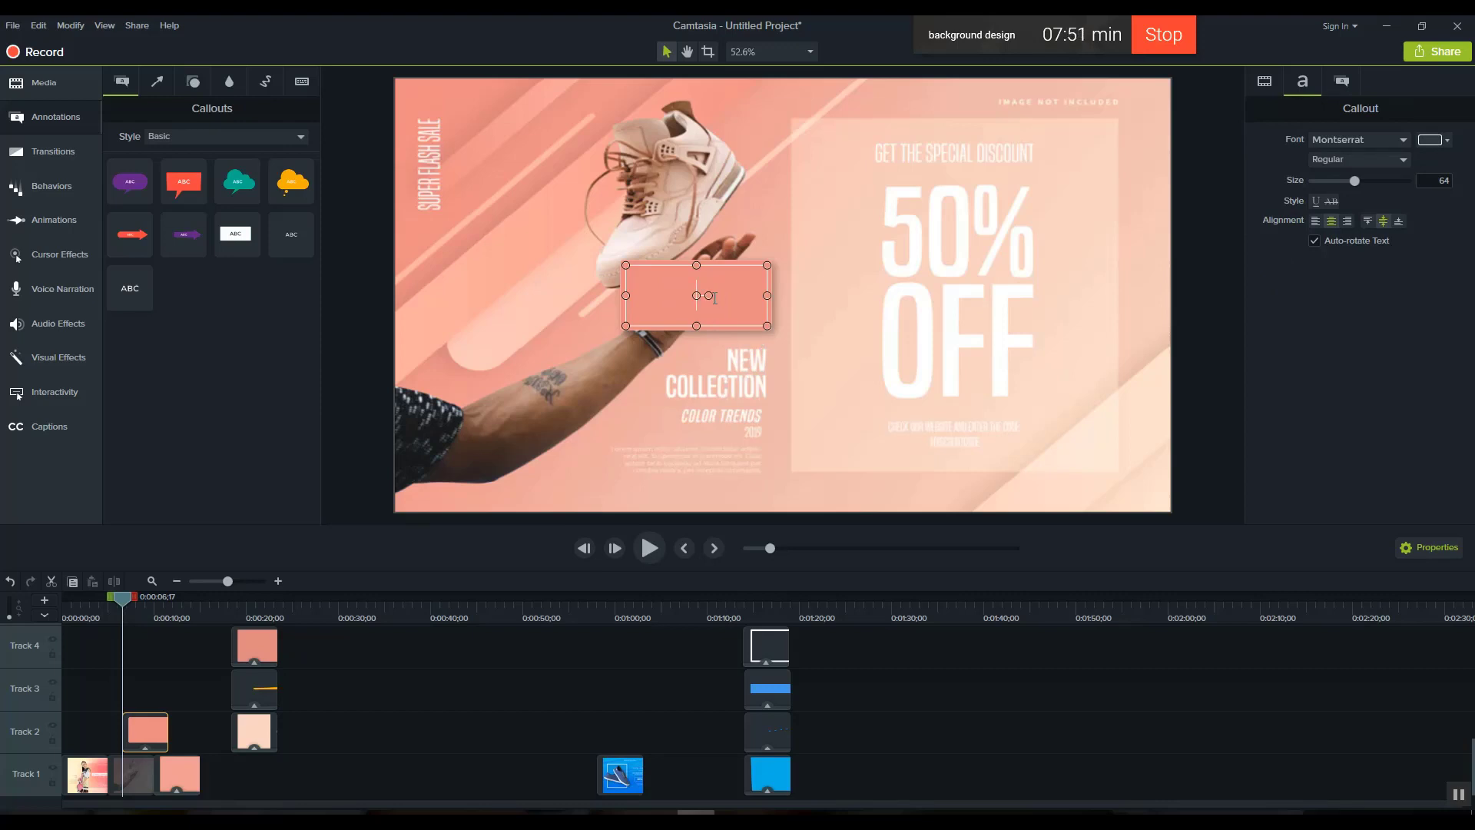
{"action": "left_click_drag", "start_coordinate": [714, 298], "coordinate": [529, 188]}
Tilt the salmon box diagonally and stretch it into a longer, wider bar.
{"action": "left_click_drag", "start_coordinate": [425, 125], "coordinate": [649, 65]}
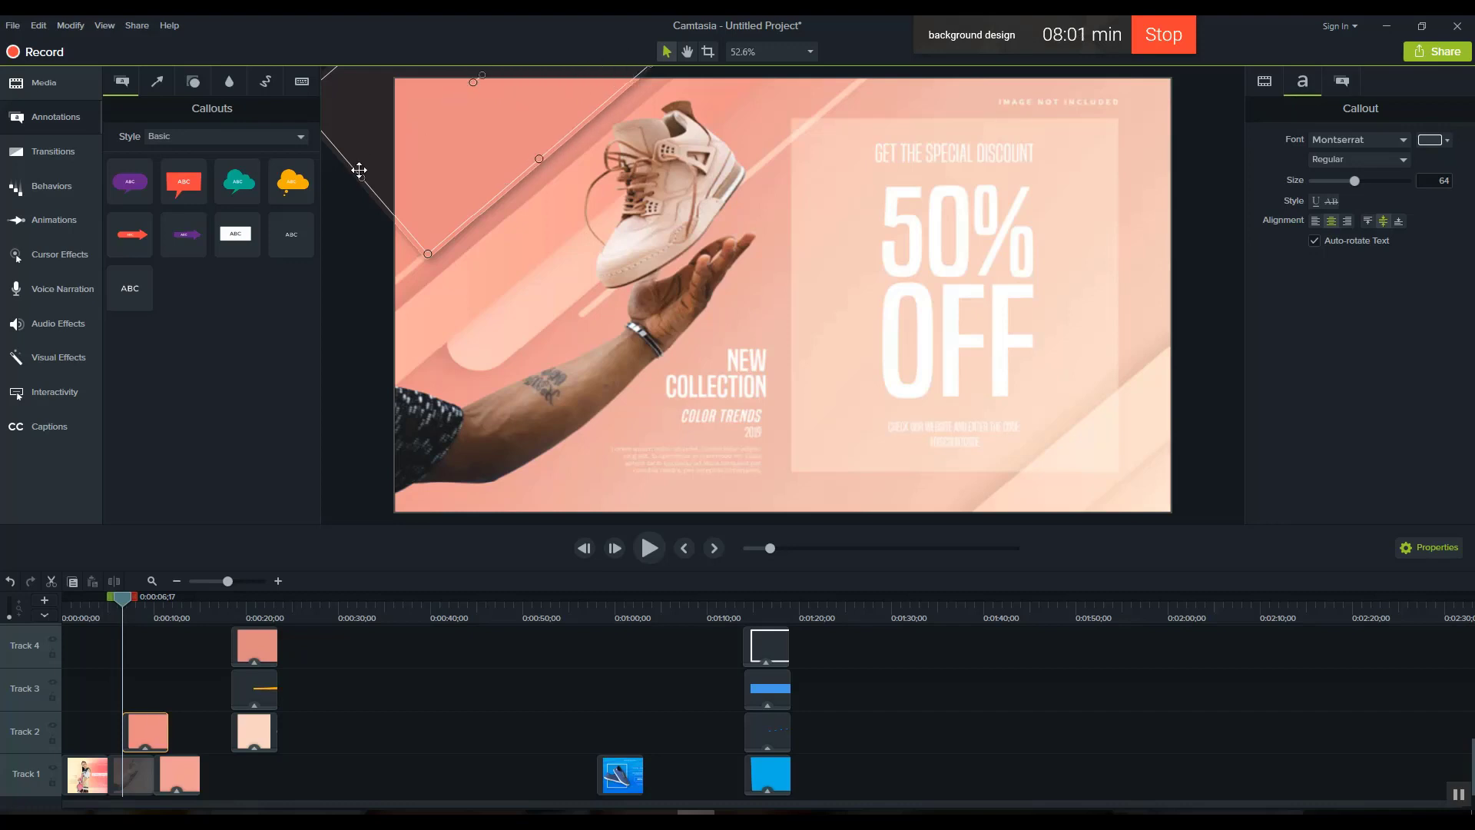
{"action": "left_click_drag", "start_coordinate": [360, 178], "coordinate": [321, 223]}
{"action": "left_click_drag", "start_coordinate": [511, 181], "coordinate": [530, 192]}
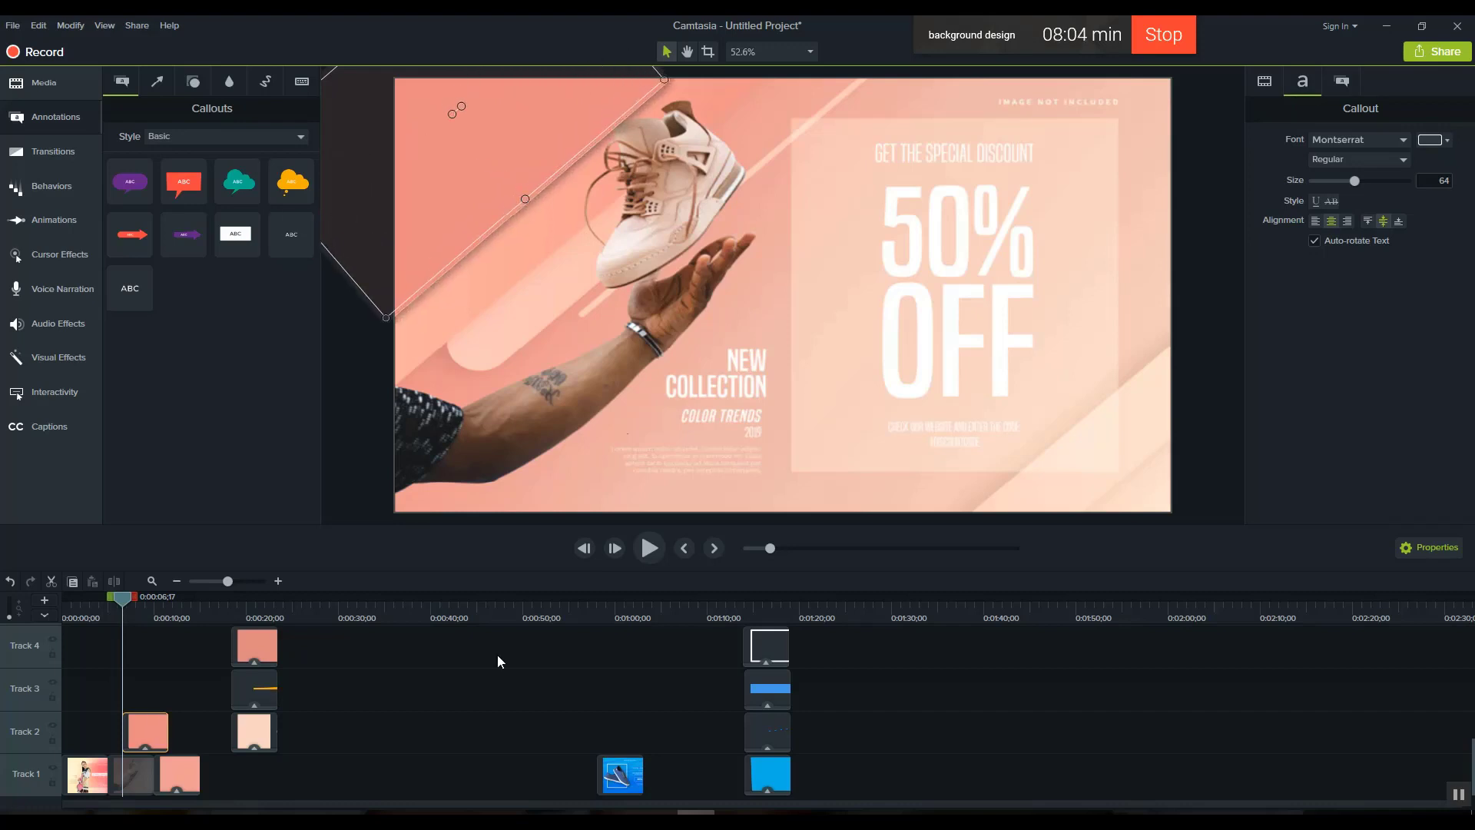
Line up the angled bar clip right after the opening clips, around 0:15.
{"action": "left_click_drag", "start_coordinate": [345, 648], "coordinate": [327, 697]}
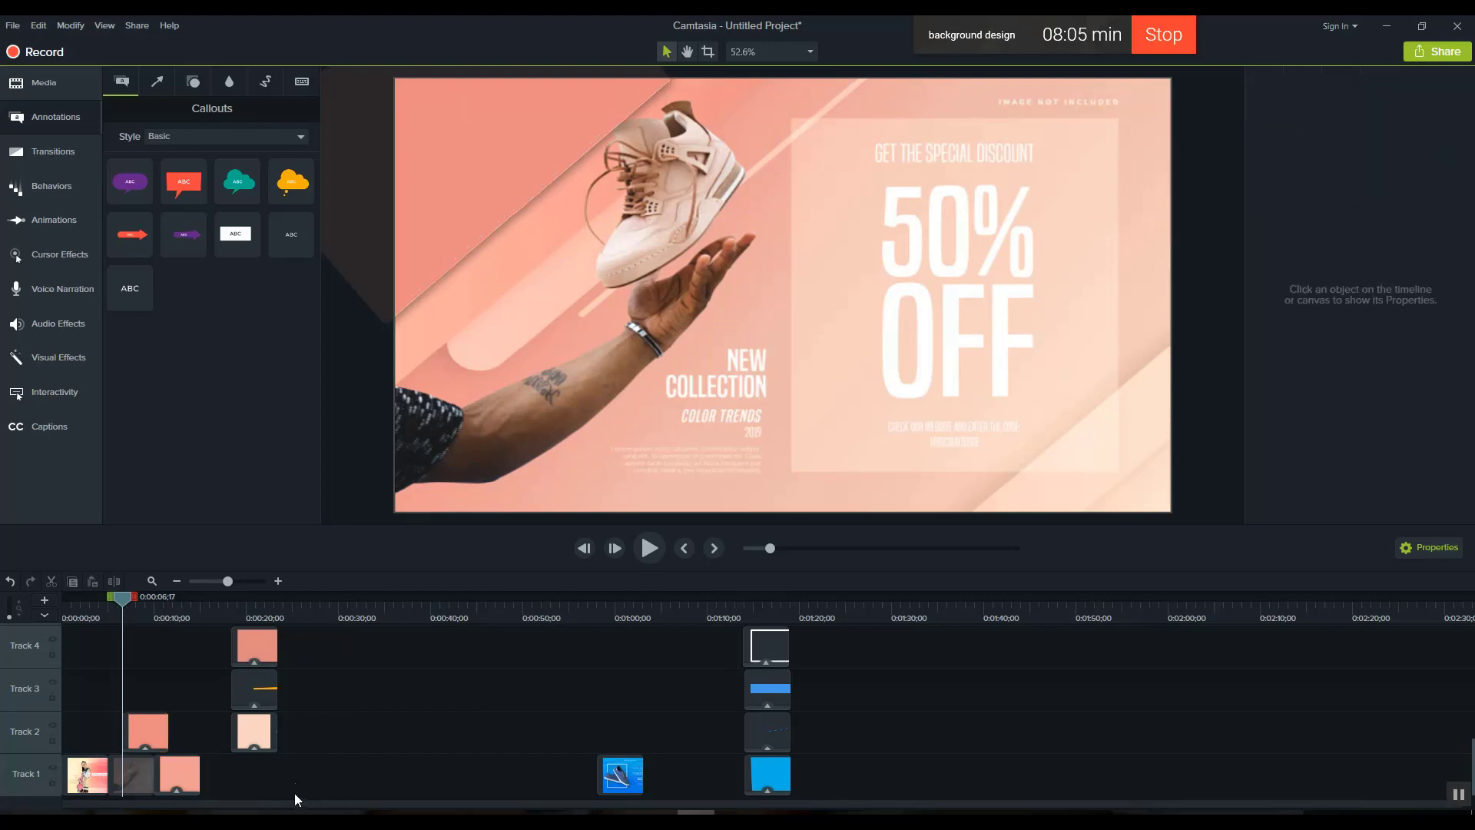
{"action": "left_click_drag", "start_coordinate": [293, 793], "coordinate": [356, 777]}
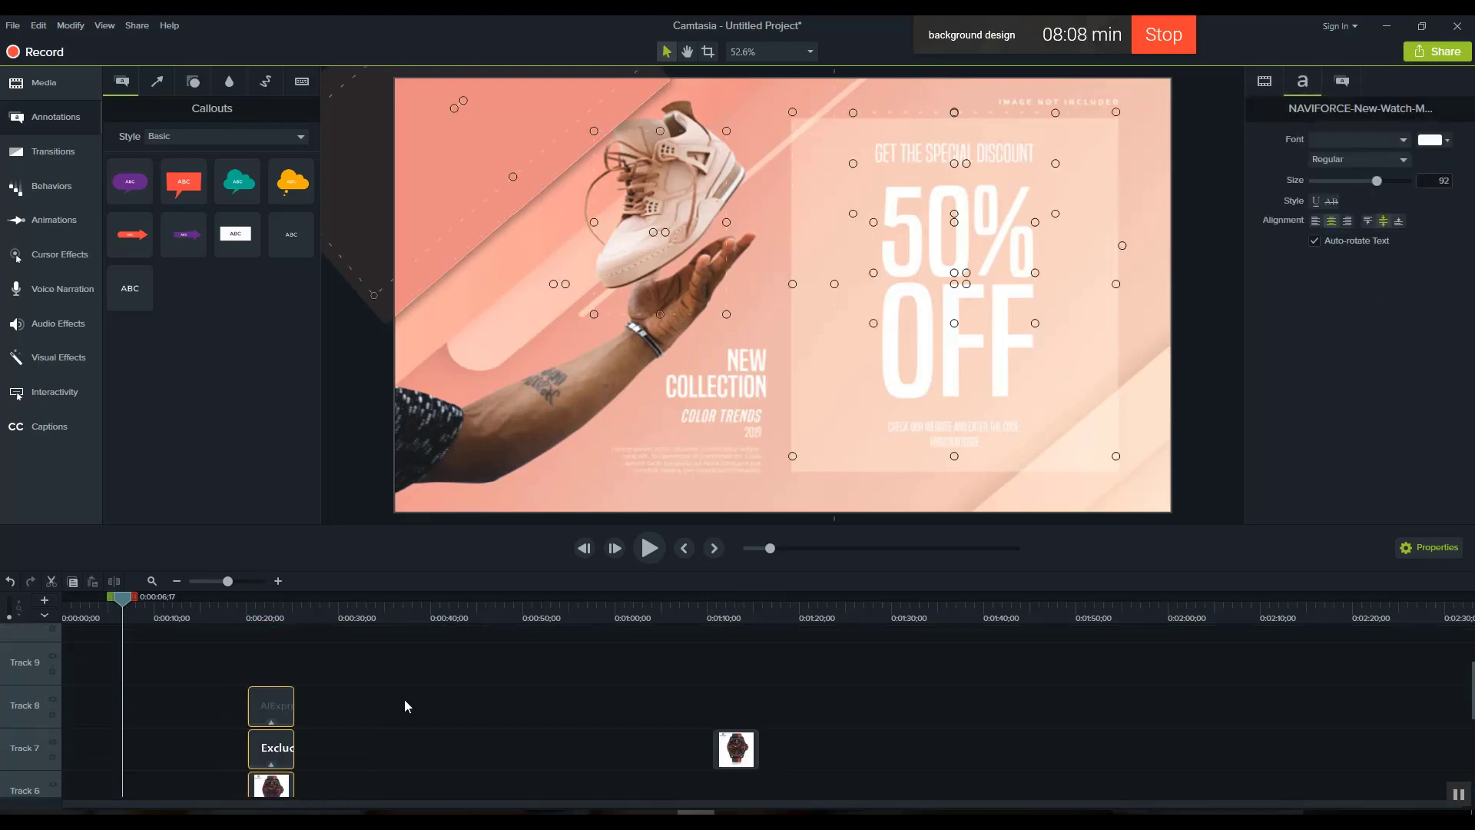
{"action": "scroll", "coordinate": [407, 705], "scroll_direction": "down", "scroll_amount": 5}
{"action": "left_click_drag", "start_coordinate": [146, 731], "coordinate": [304, 731]}
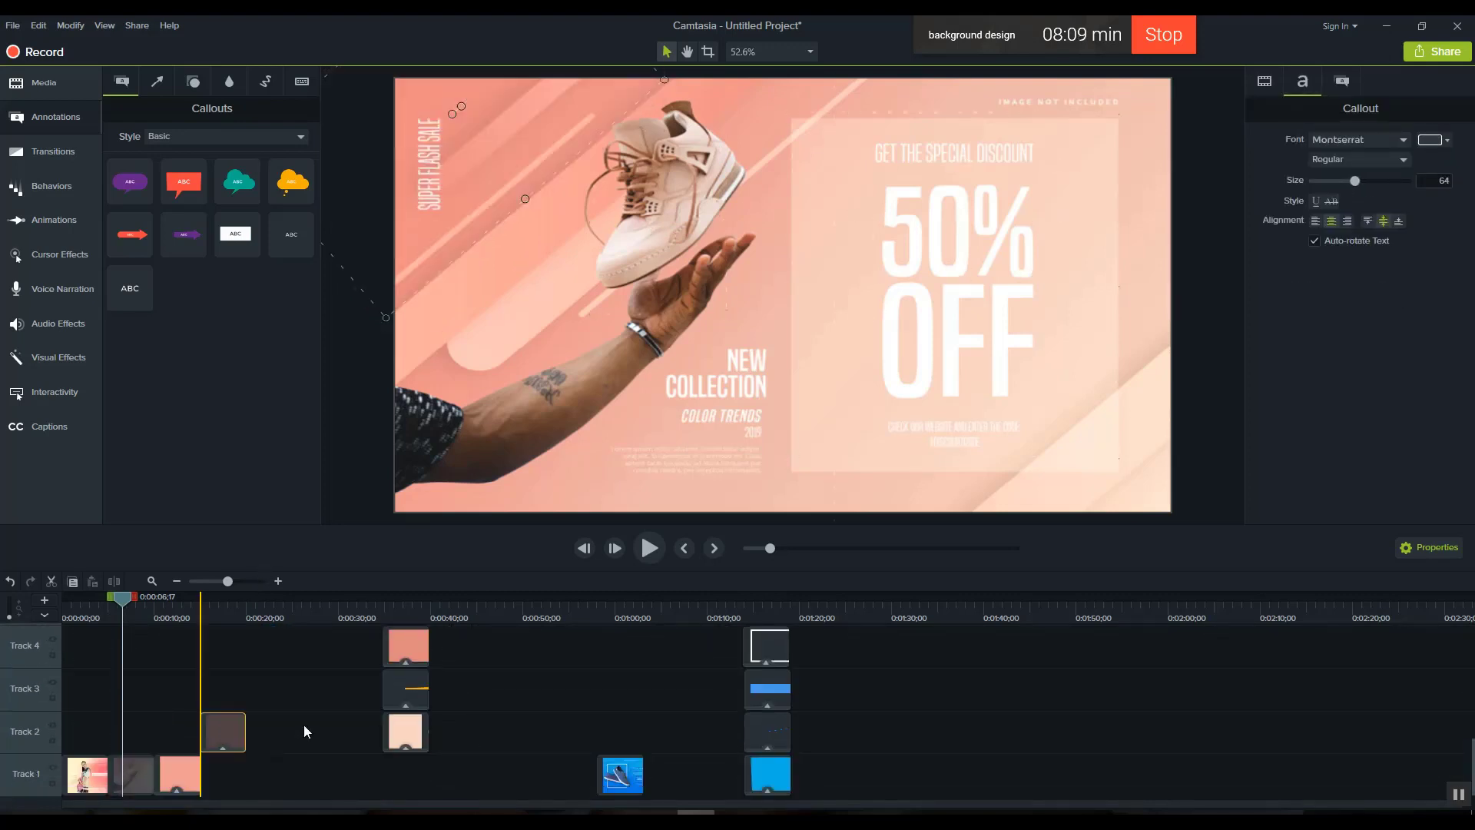
{"action": "left_click_drag", "start_coordinate": [173, 772], "coordinate": [309, 772]}
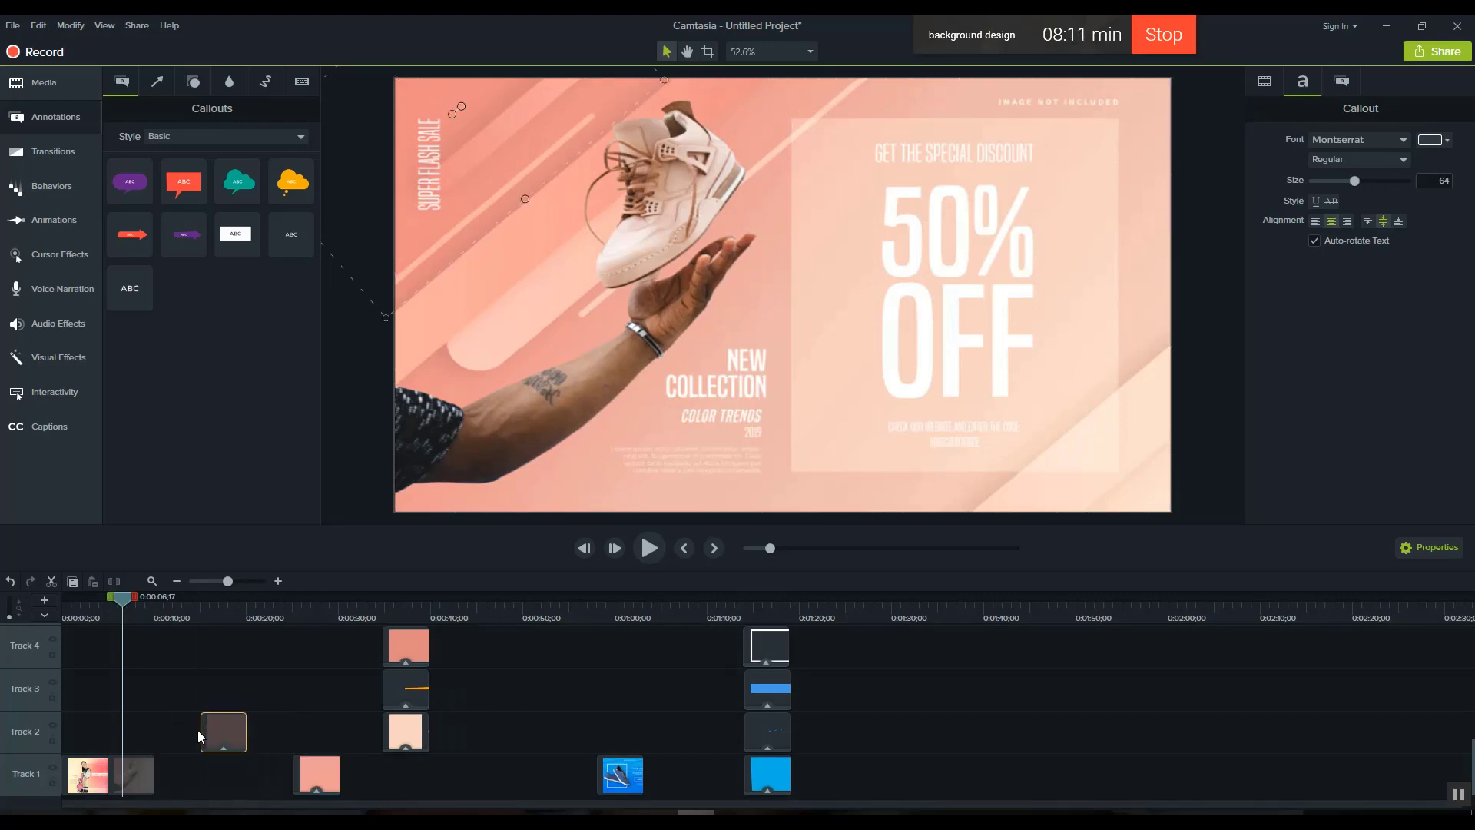
{"action": "left_click_drag", "start_coordinate": [196, 736], "coordinate": [180, 731]}
{"action": "left_click_drag", "start_coordinate": [123, 613], "coordinate": [173, 602]}
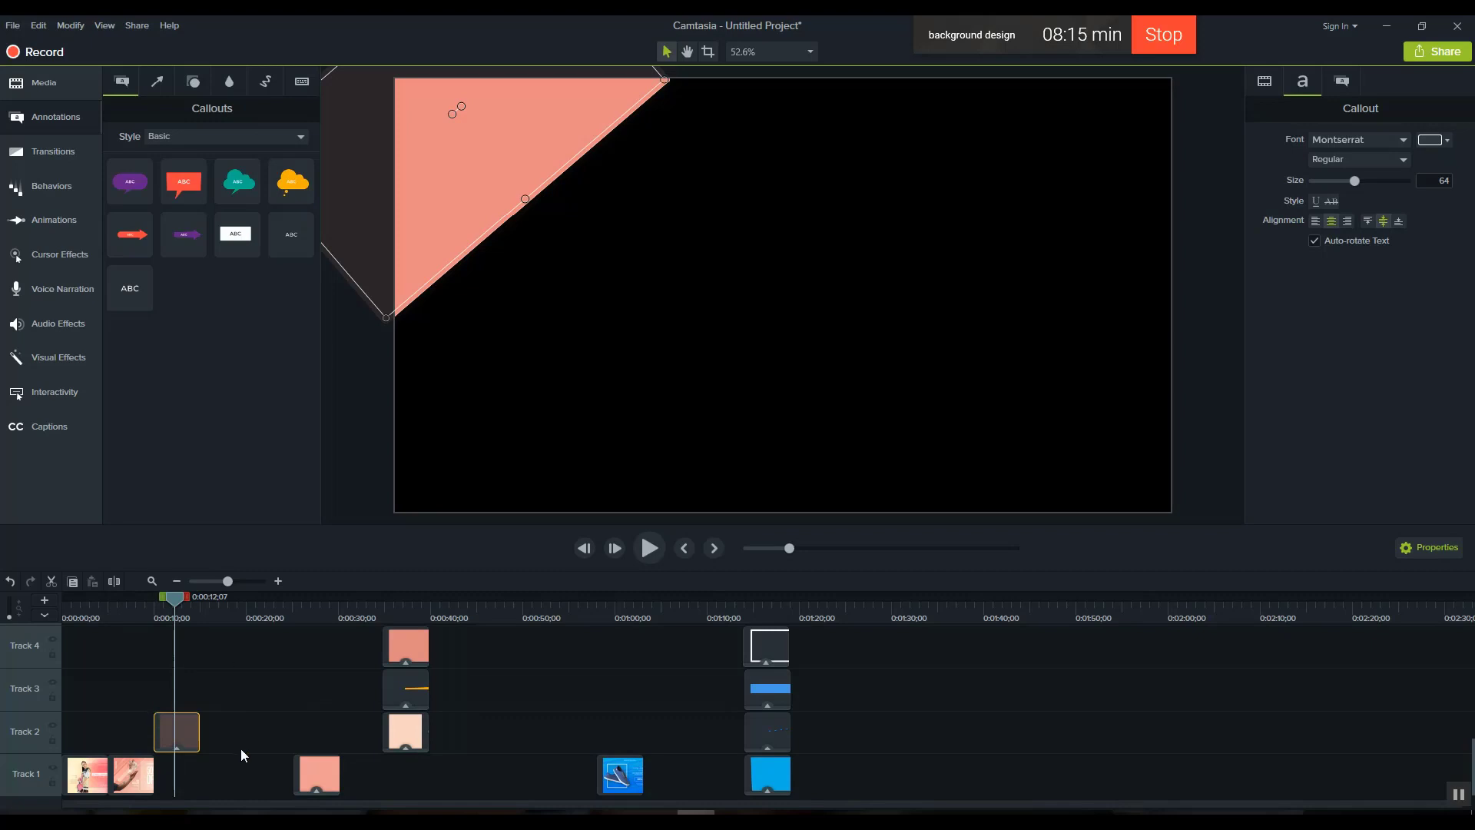
{"action": "left_click_drag", "start_coordinate": [176, 615], "coordinate": [132, 605]}
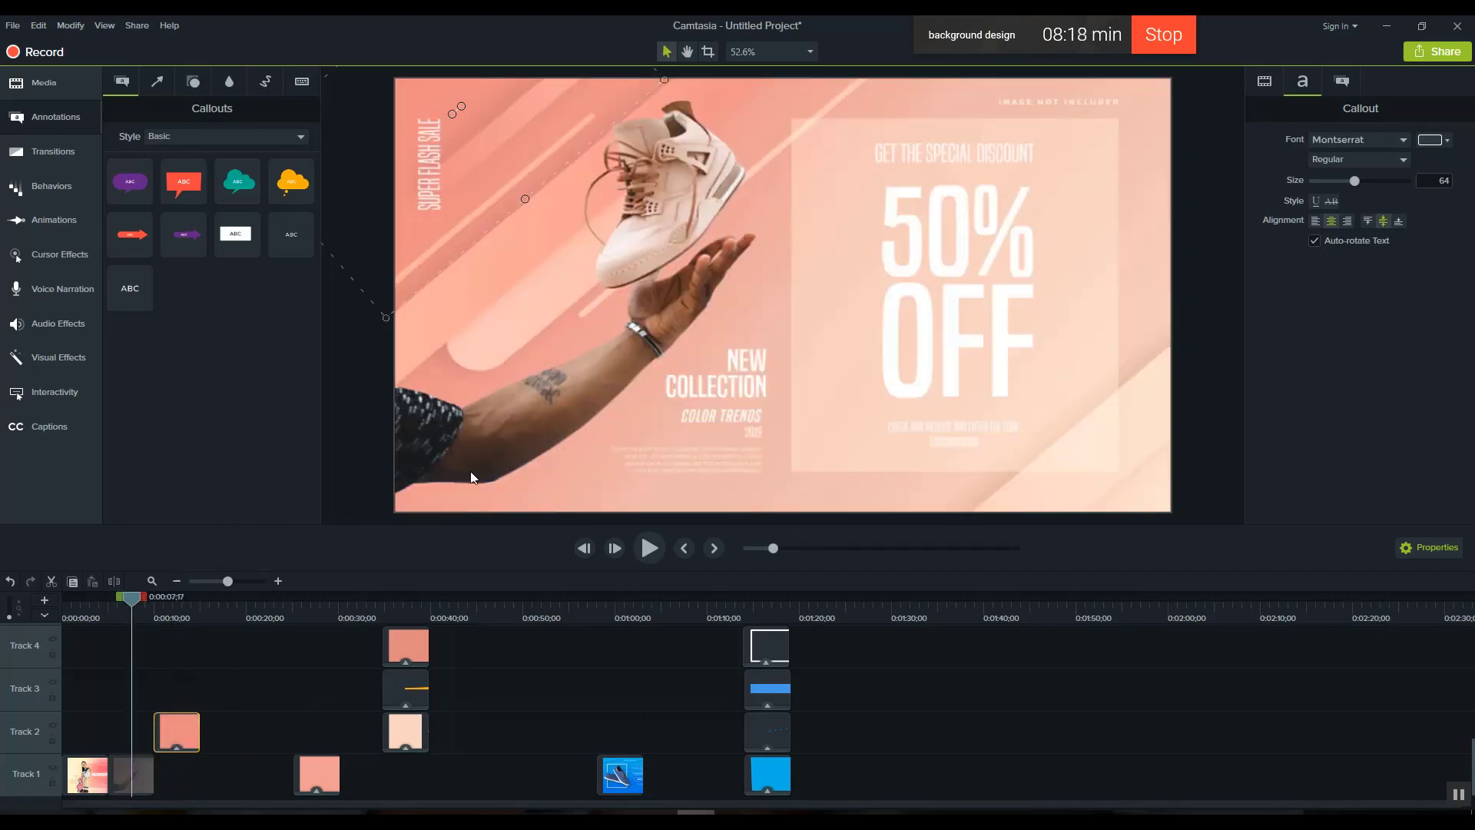
Slide the salmon background clip on Track 1 beneath the angled bar.
{"action": "double_click", "coordinate": [325, 767]}
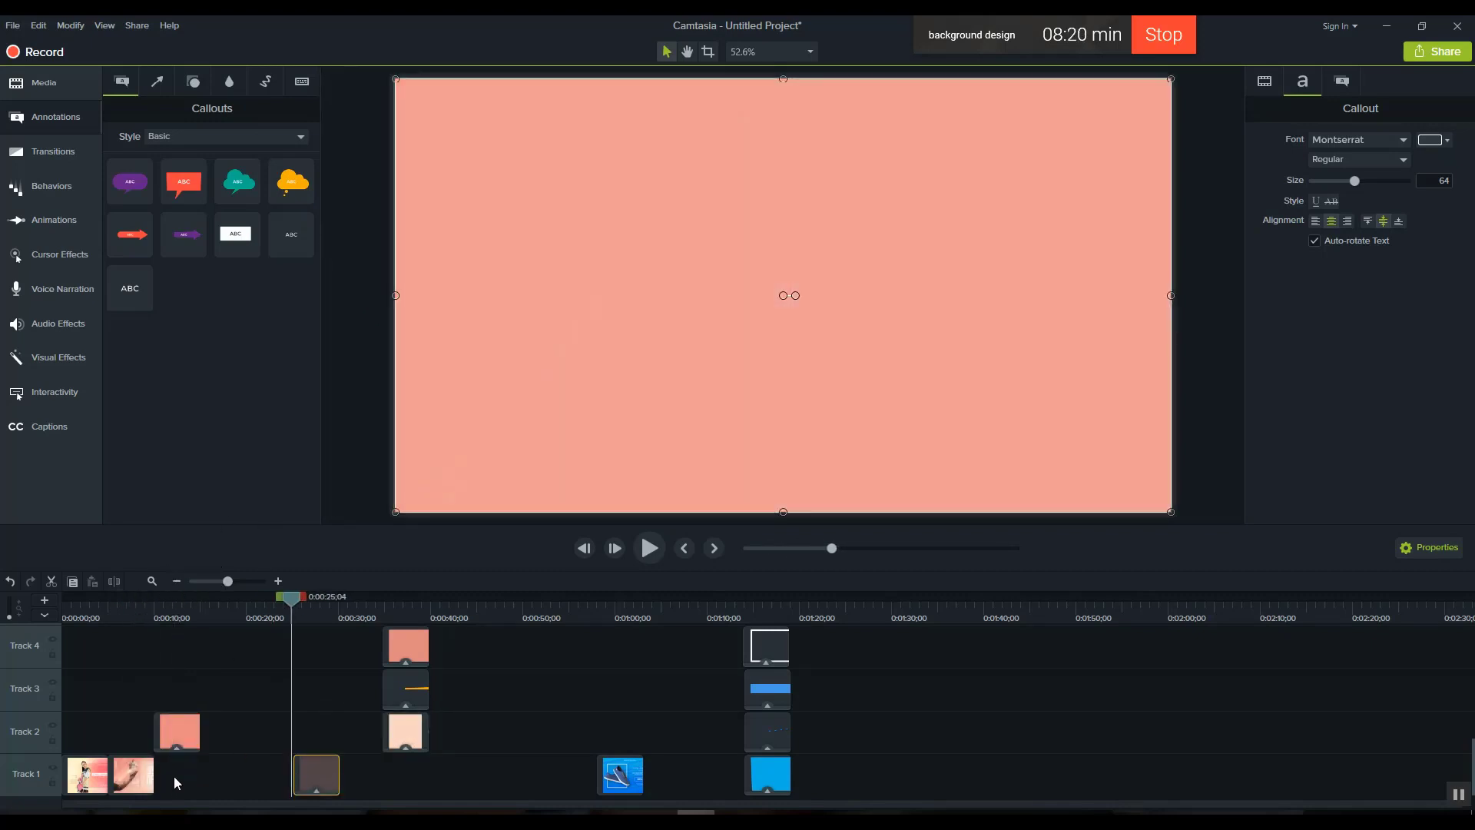
{"action": "left_click_drag", "start_coordinate": [262, 782], "coordinate": [166, 784]}
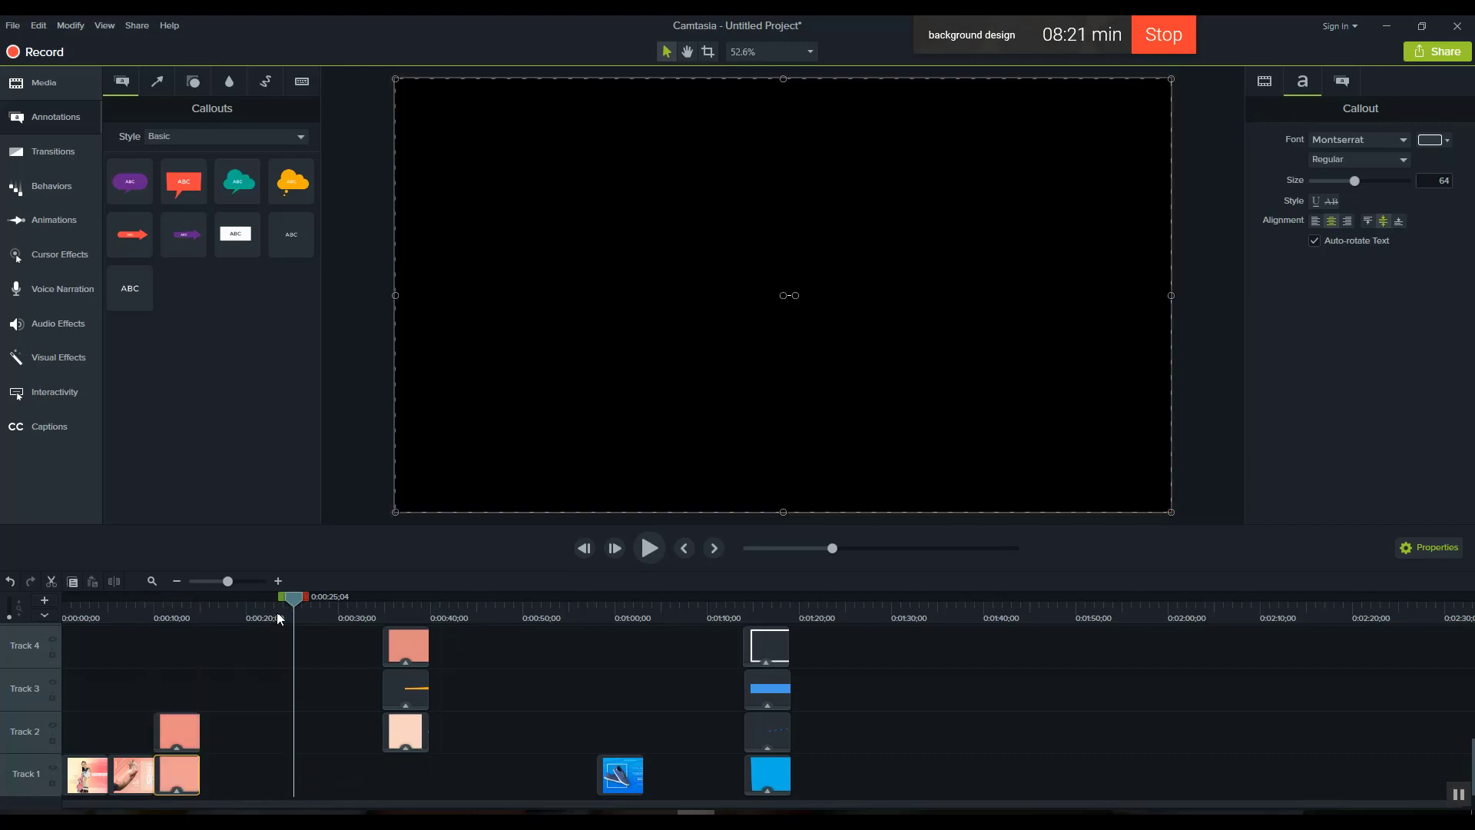
{"action": "left_click_drag", "start_coordinate": [292, 607], "coordinate": [176, 613]}
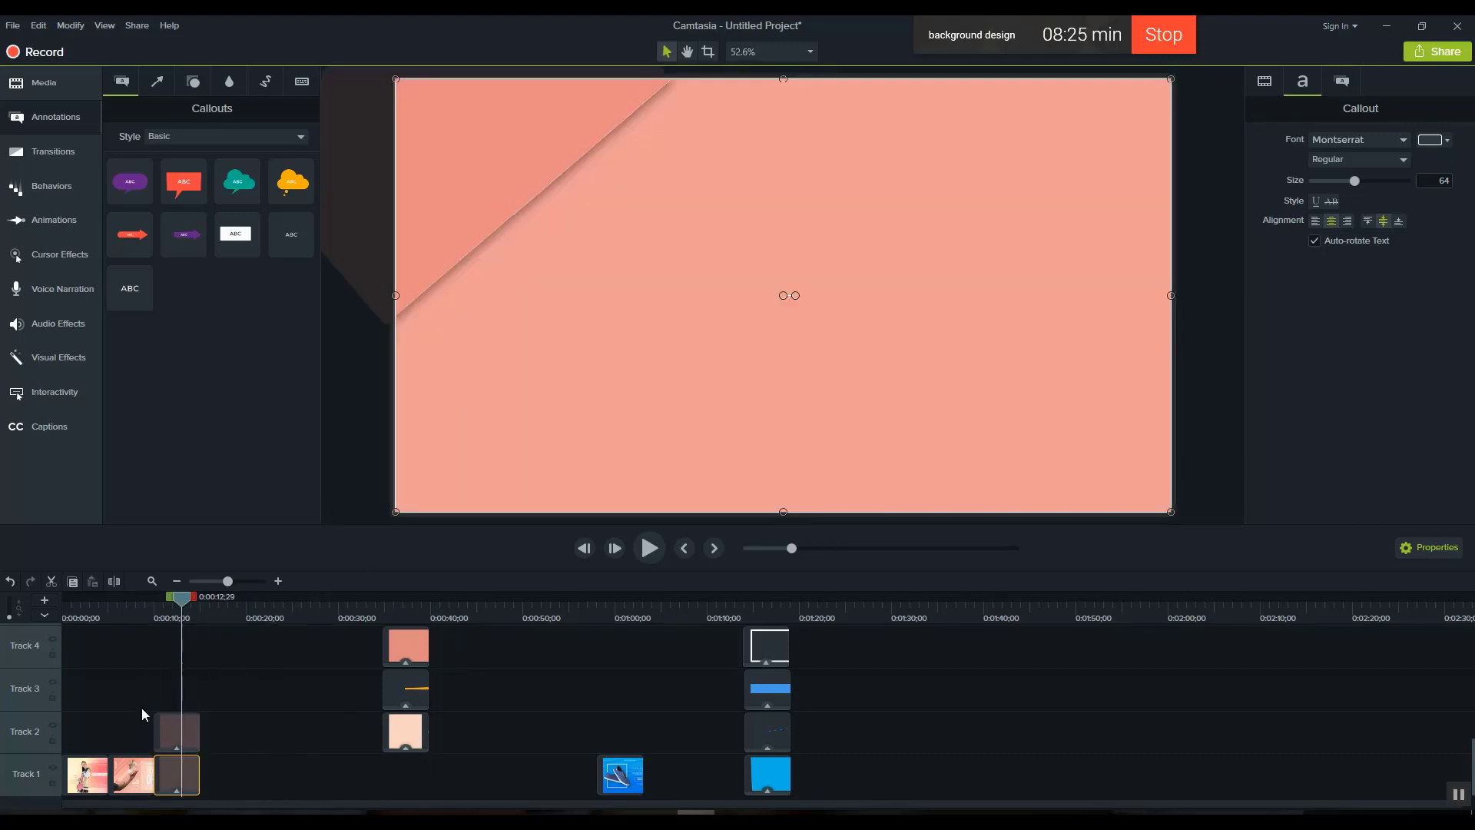
{"action": "left_click", "coordinate": [124, 611]}
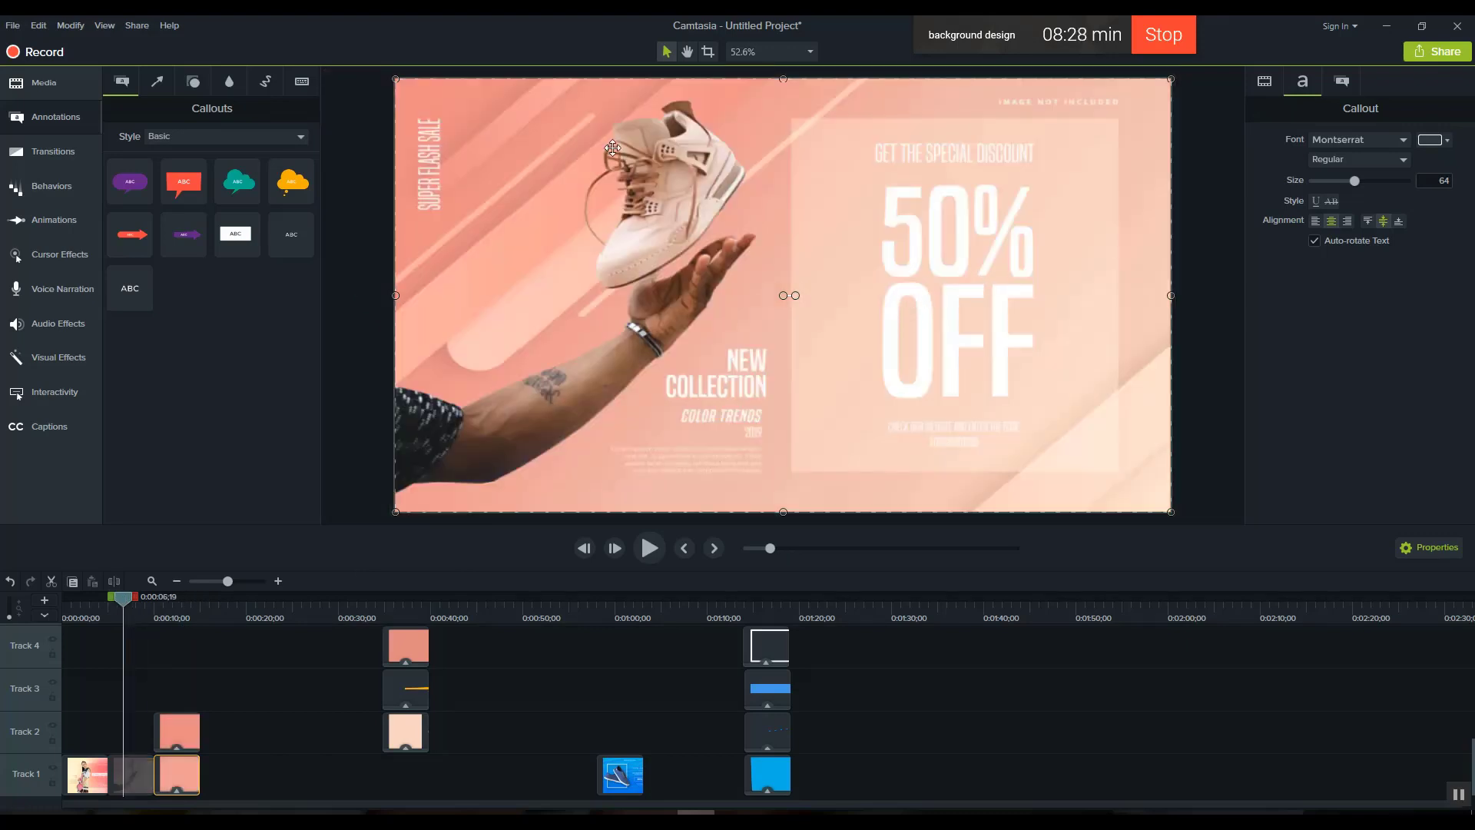
{"action": "left_click_drag", "start_coordinate": [238, 232], "coordinate": [1113, 459]}
{"action": "left_click_drag", "start_coordinate": [1053, 395], "coordinate": [1014, 391]}
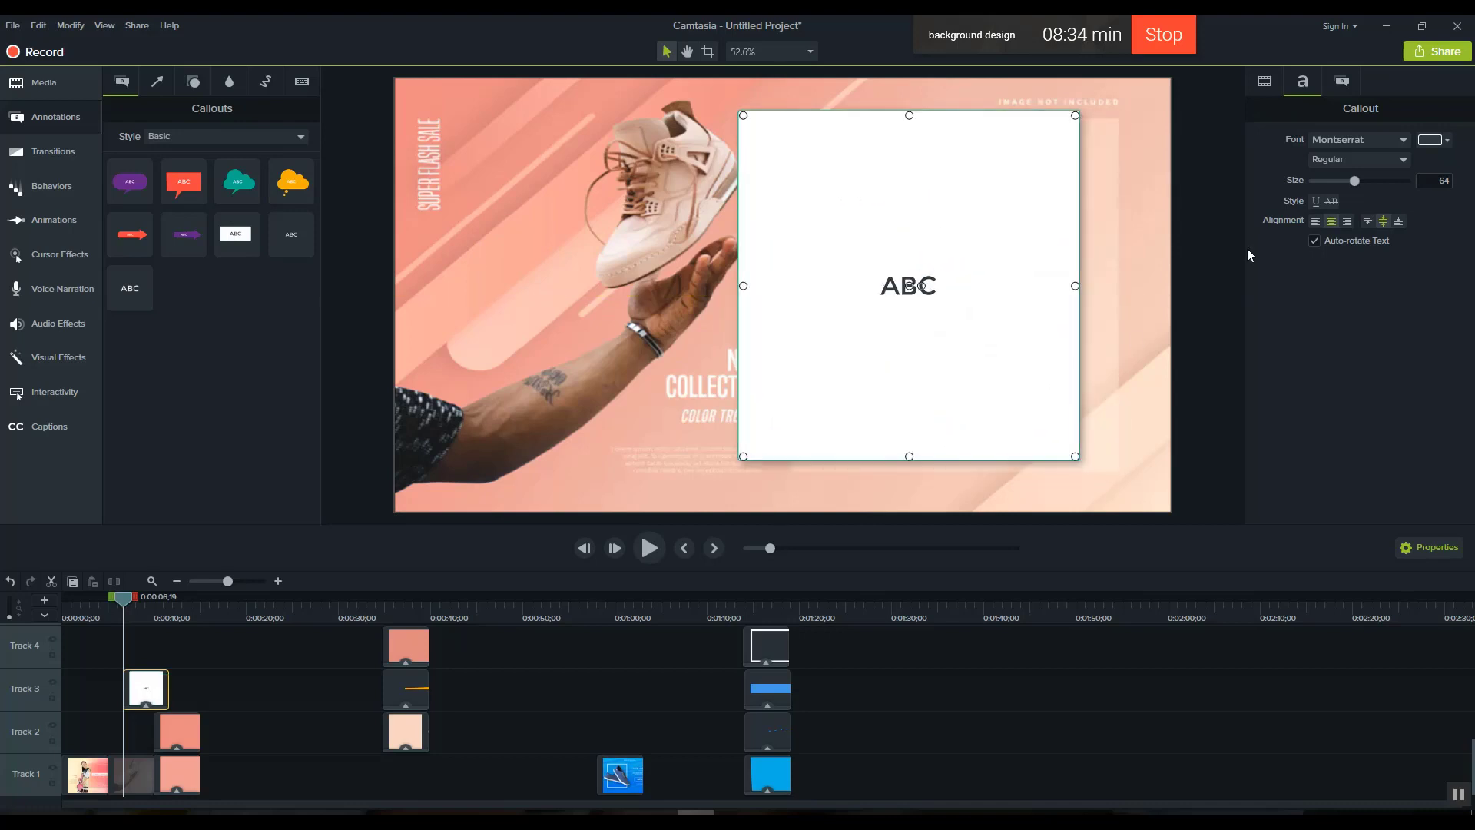
{"action": "left_click", "coordinate": [1342, 81]}
{"action": "left_click", "coordinate": [1434, 194]}
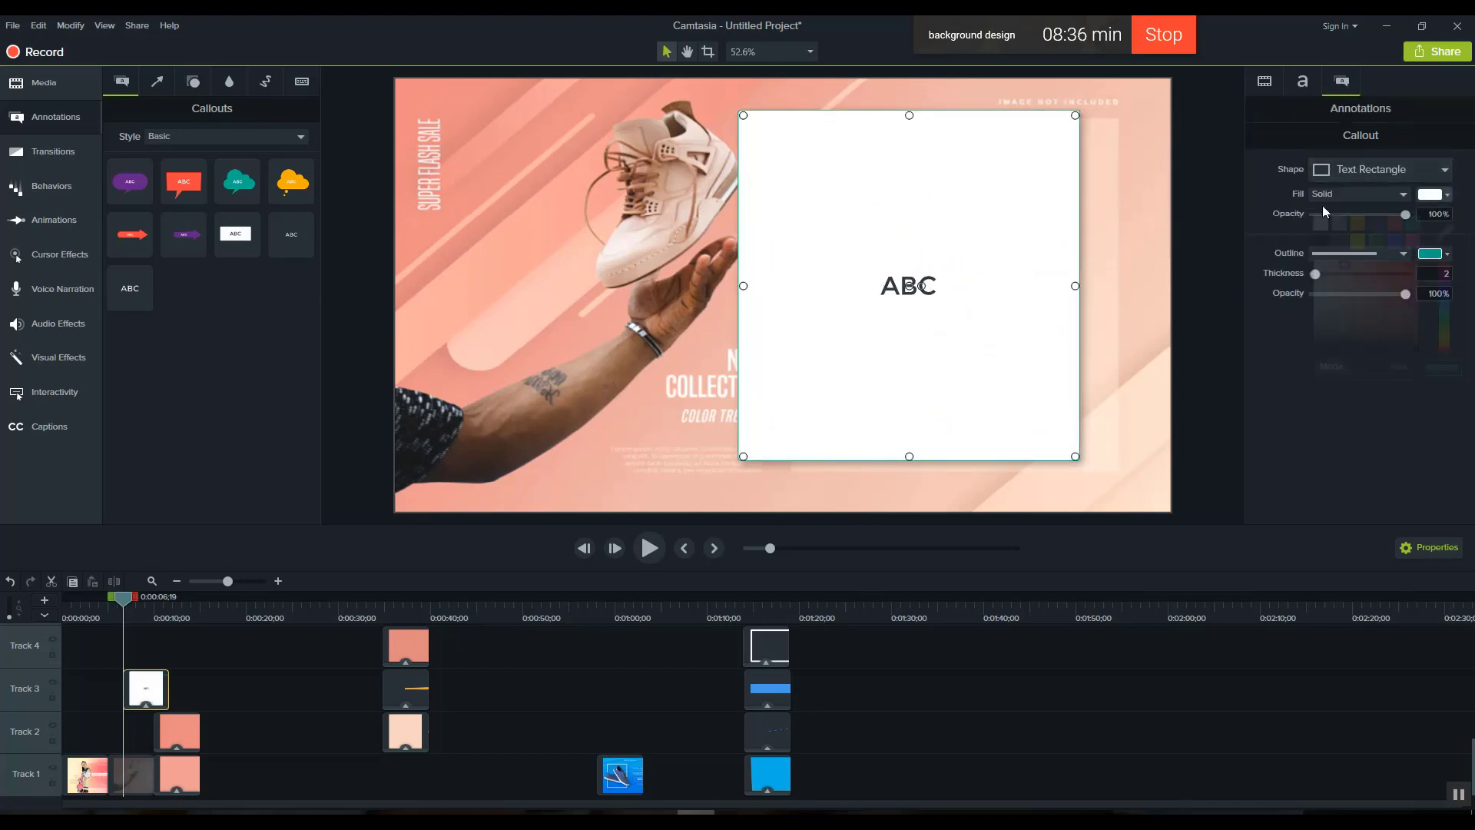
{"action": "left_click", "coordinate": [1445, 235]}
{"action": "left_click", "coordinate": [1121, 219]}
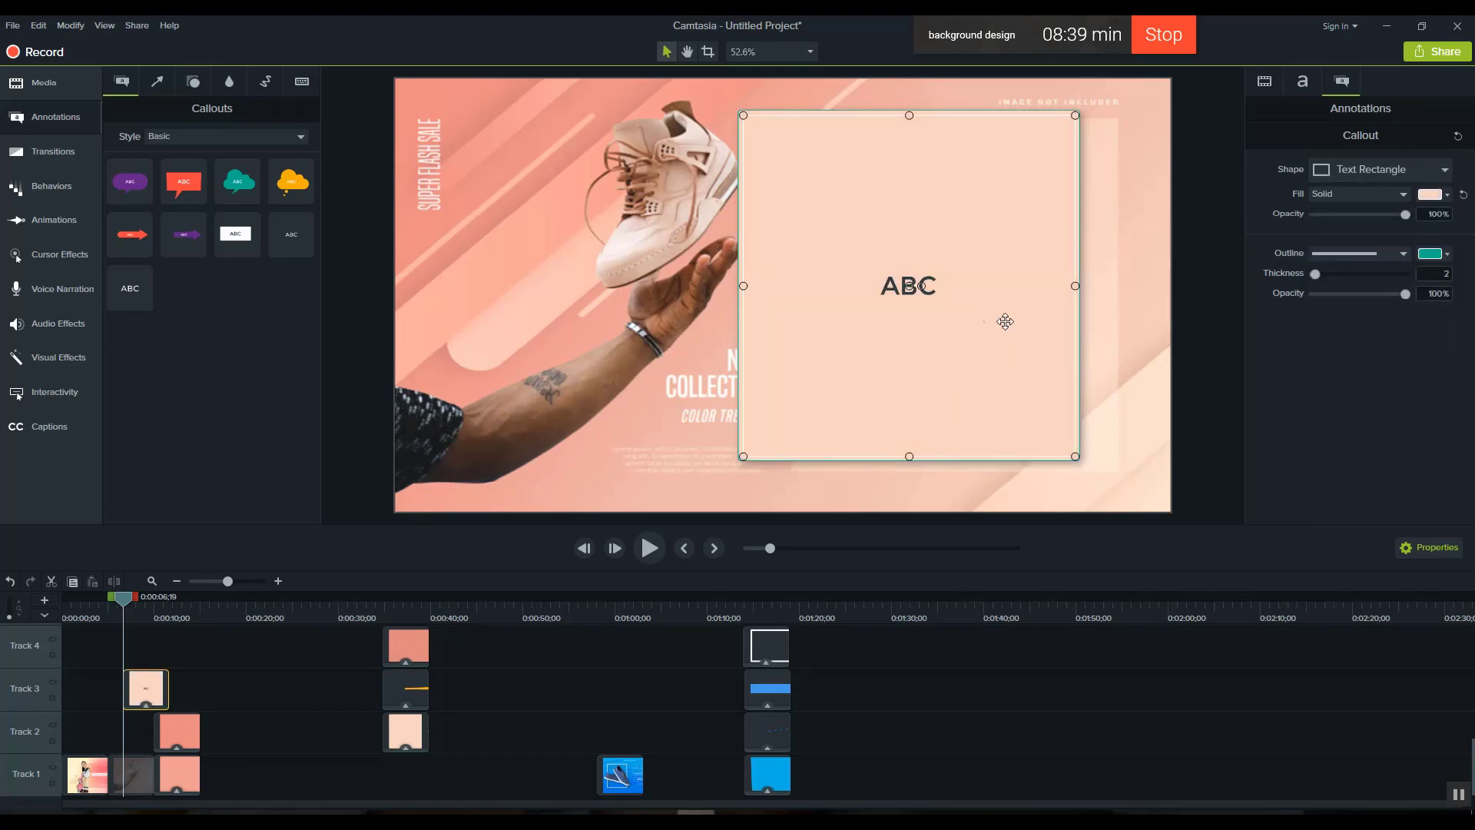
{"action": "key", "text": "Delete"}
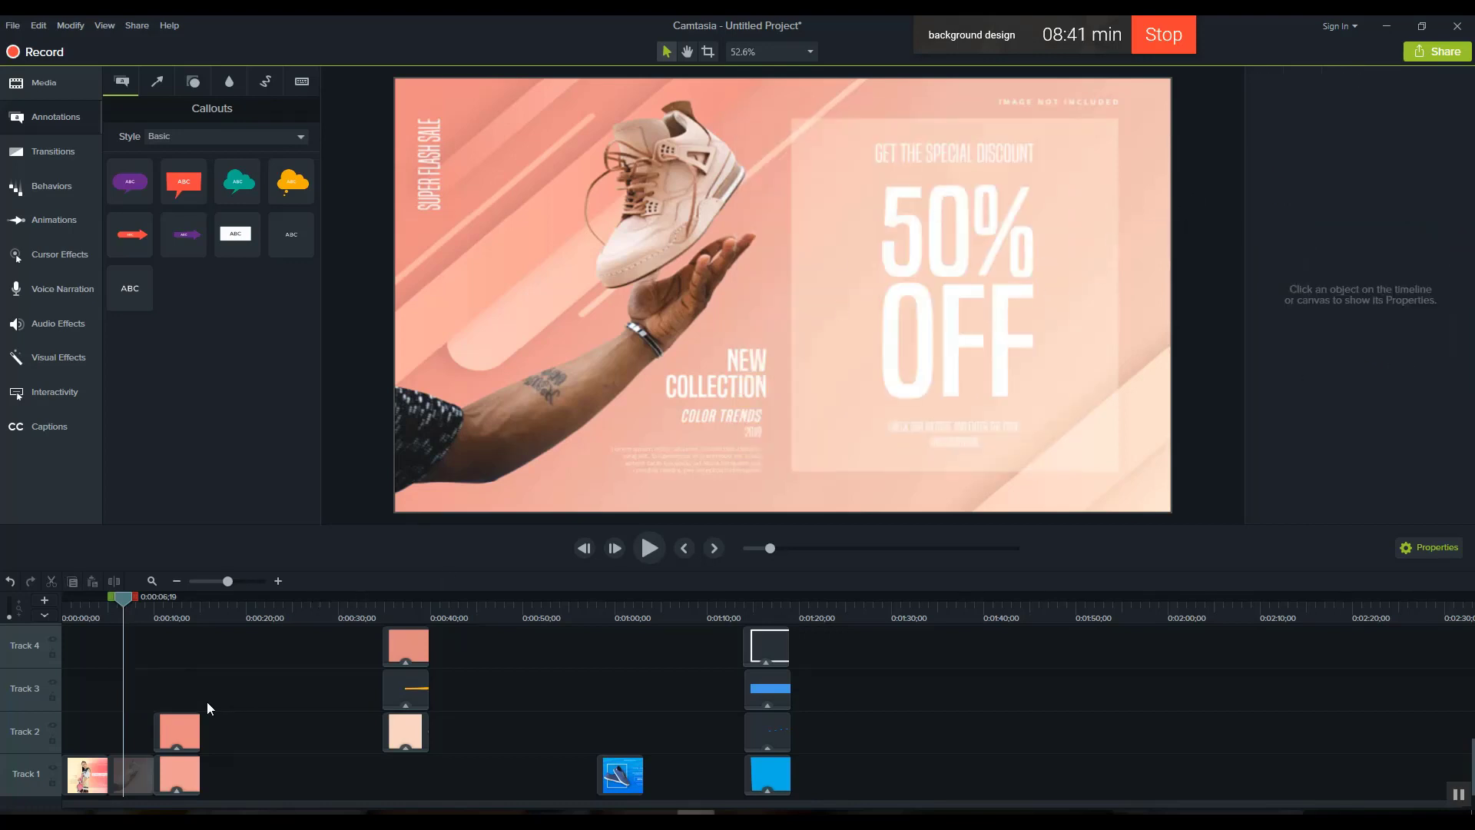
{"action": "mouse_move", "coordinate": [406, 722]}
{"action": "left_mouse_down"}
{"action": "mouse_move", "coordinate": [178, 690]}
{"action": "mouse_move", "coordinate": [412, 711]}
{"action": "mouse_move", "coordinate": [415, 733]}
{"action": "mouse_move", "coordinate": [415, 707]}
{"action": "left_mouse_up"}
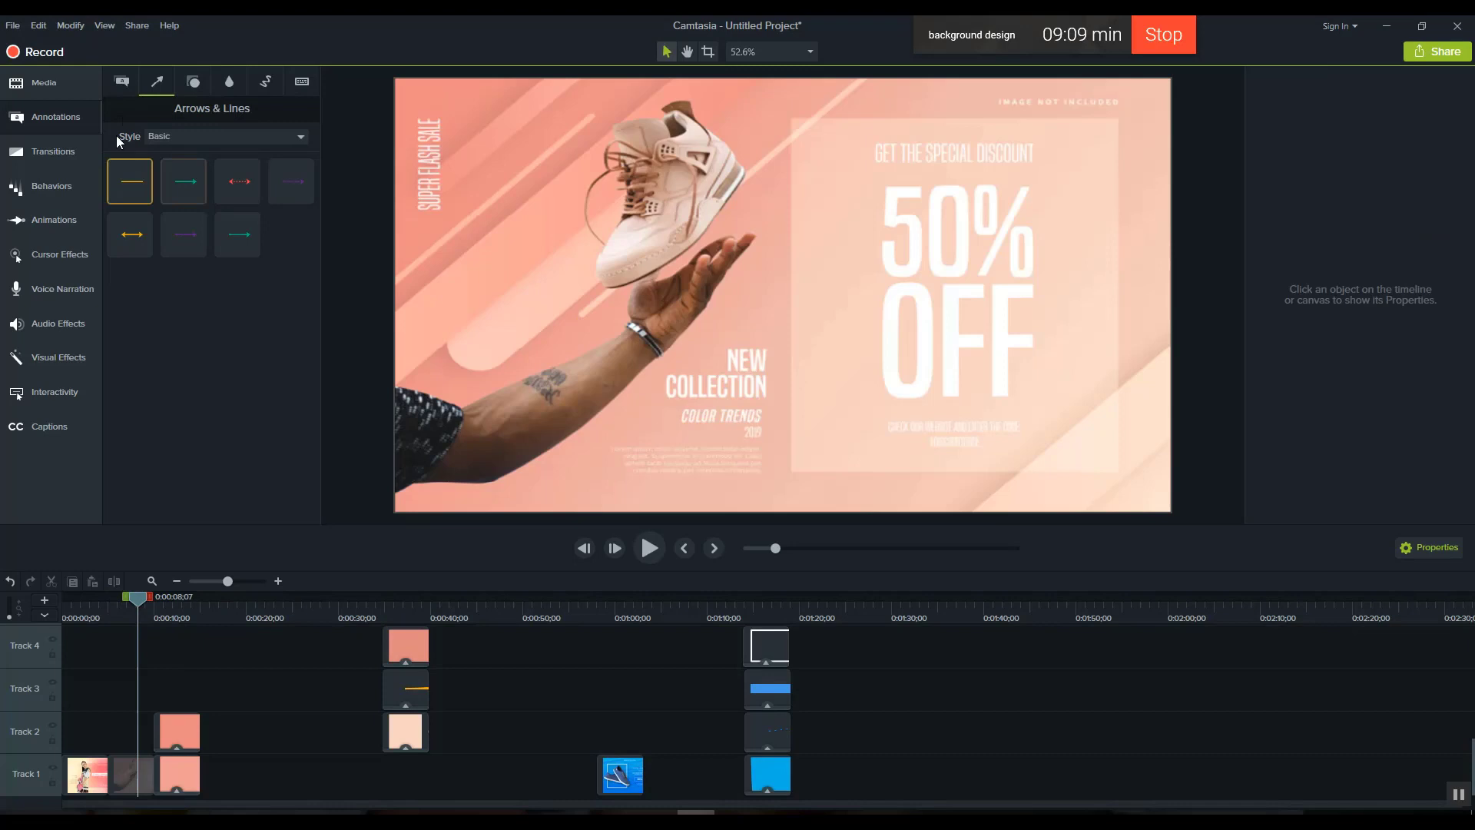
Add a speech-bubble callout and stretch it into a long diagonal bar across the banner.
{"action": "left_click", "coordinate": [121, 82]}
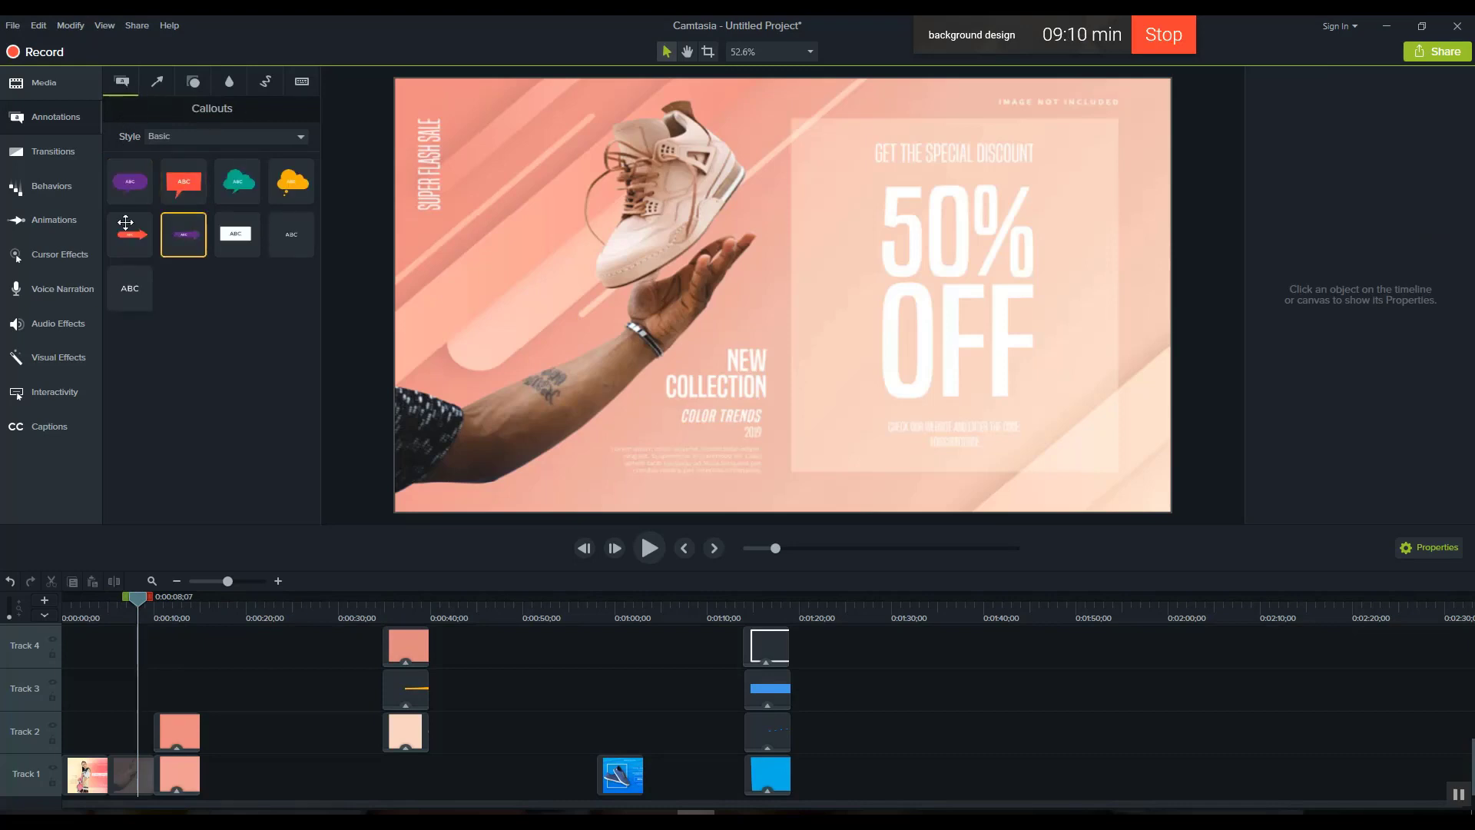
{"action": "left_click_drag", "start_coordinate": [130, 182], "coordinate": [467, 355]}
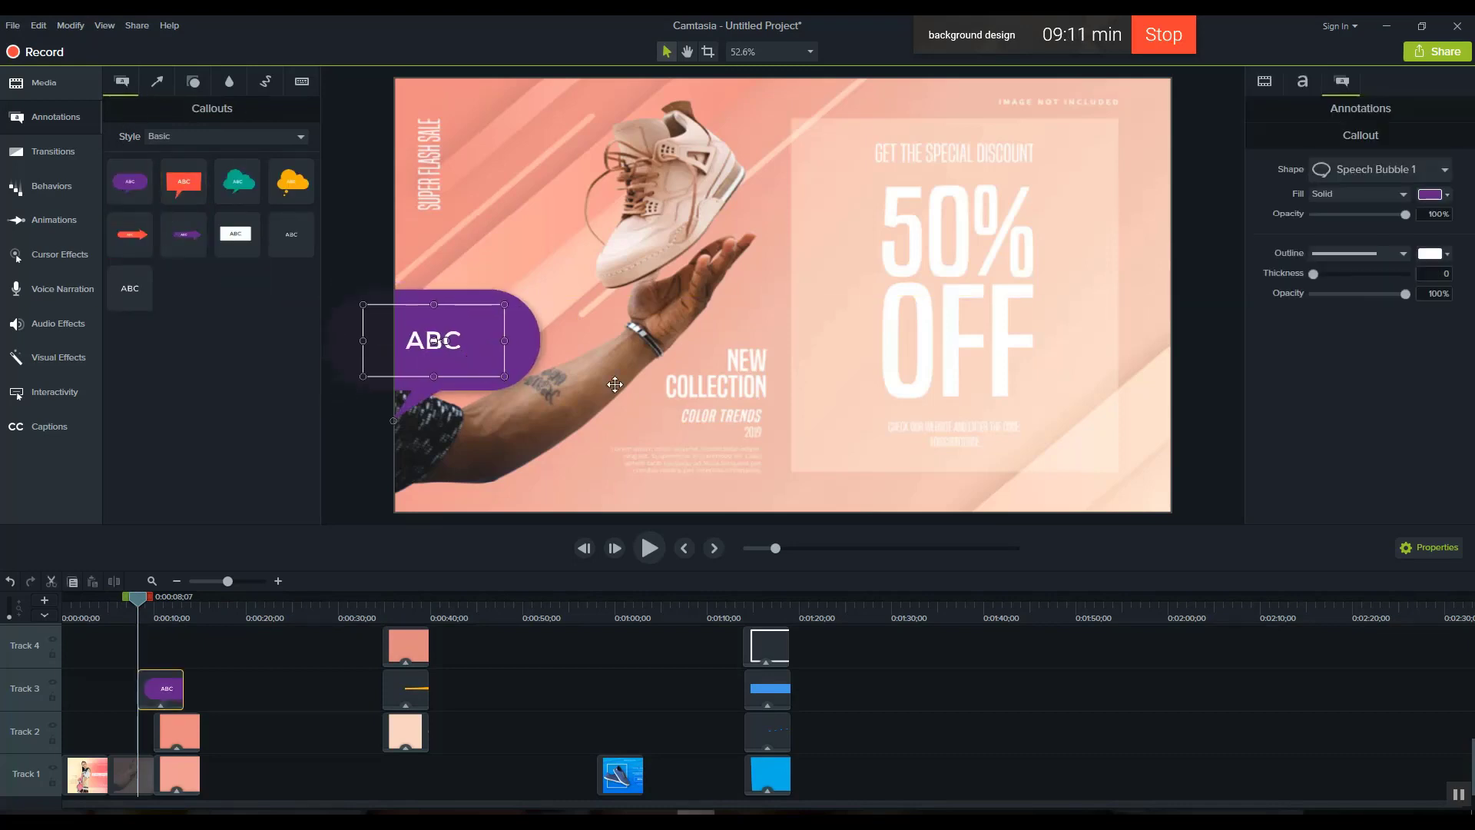
{"action": "left_click_drag", "start_coordinate": [615, 384], "coordinate": [710, 159]}
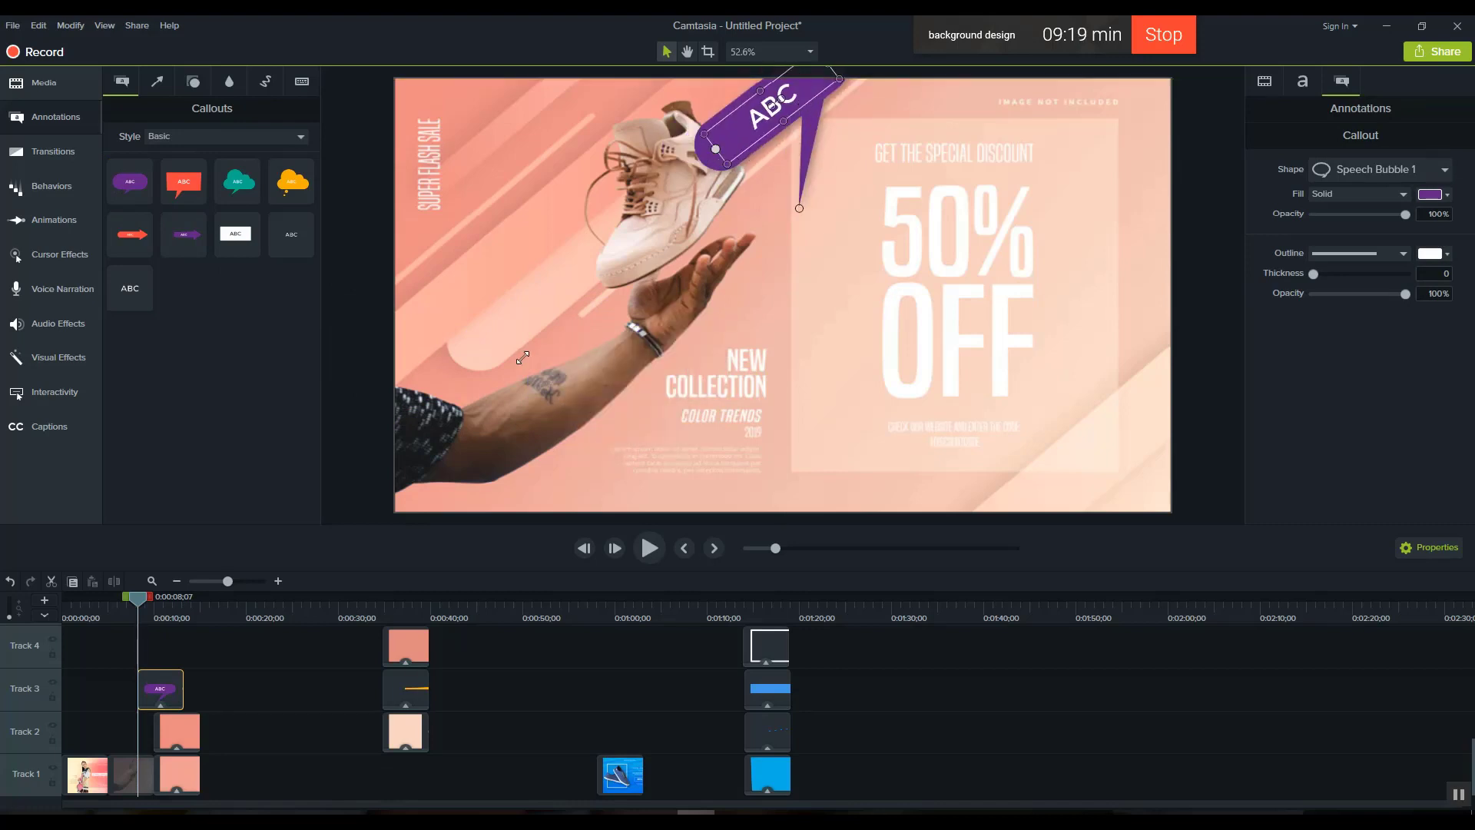
{"action": "left_click_drag", "start_coordinate": [522, 357], "coordinate": [499, 334]}
{"action": "left_click_drag", "start_coordinate": [805, 223], "coordinate": [770, 151]}
Remove the bar's ABC text, fill it with sampled salmon, and move it down-right.
{"action": "double_click", "coordinate": [694, 185]}
{"action": "key", "text": "BackSpace"}
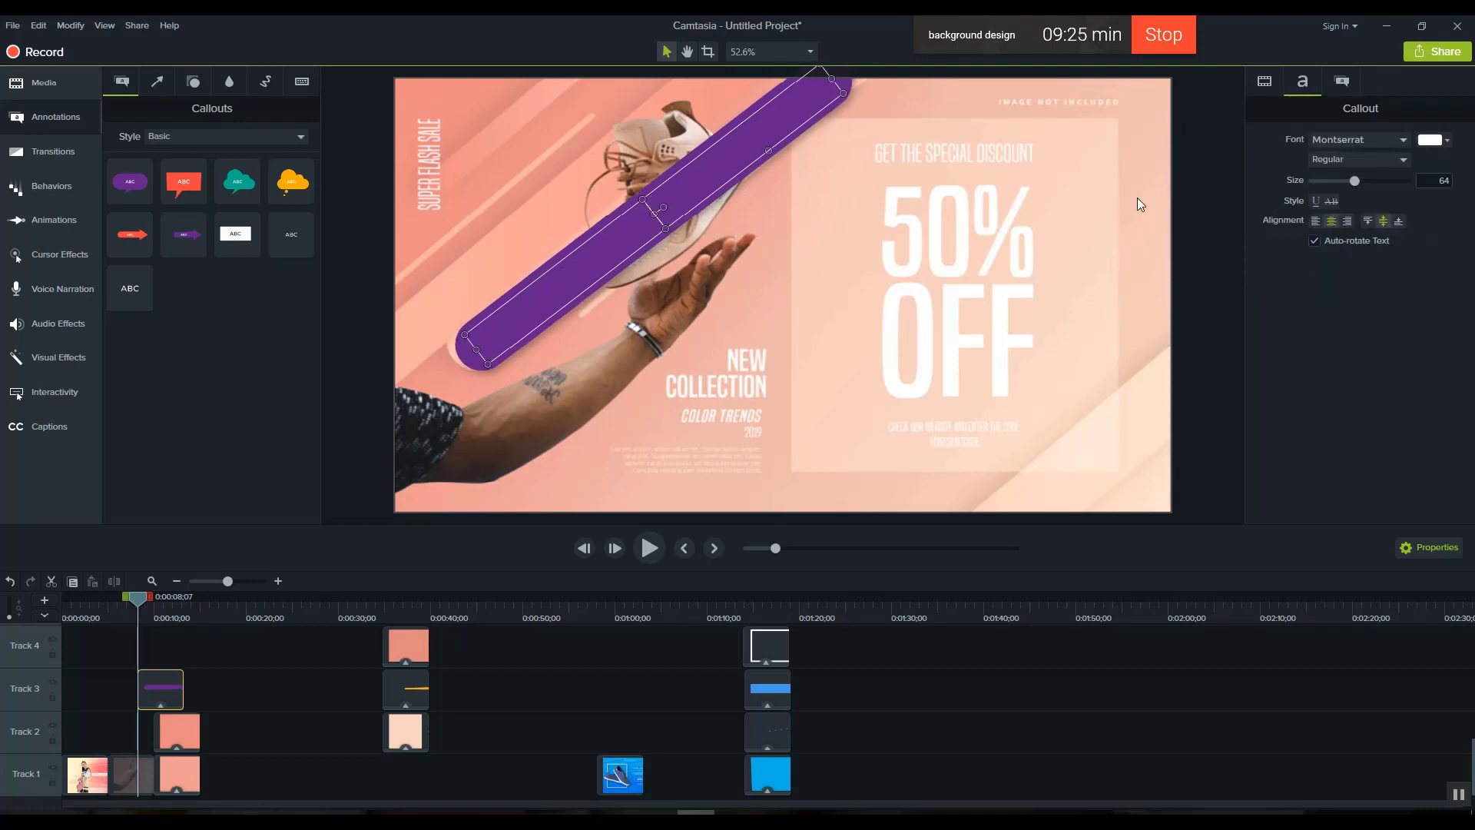
{"action": "left_click", "coordinate": [1341, 81]}
{"action": "left_click", "coordinate": [1441, 200]}
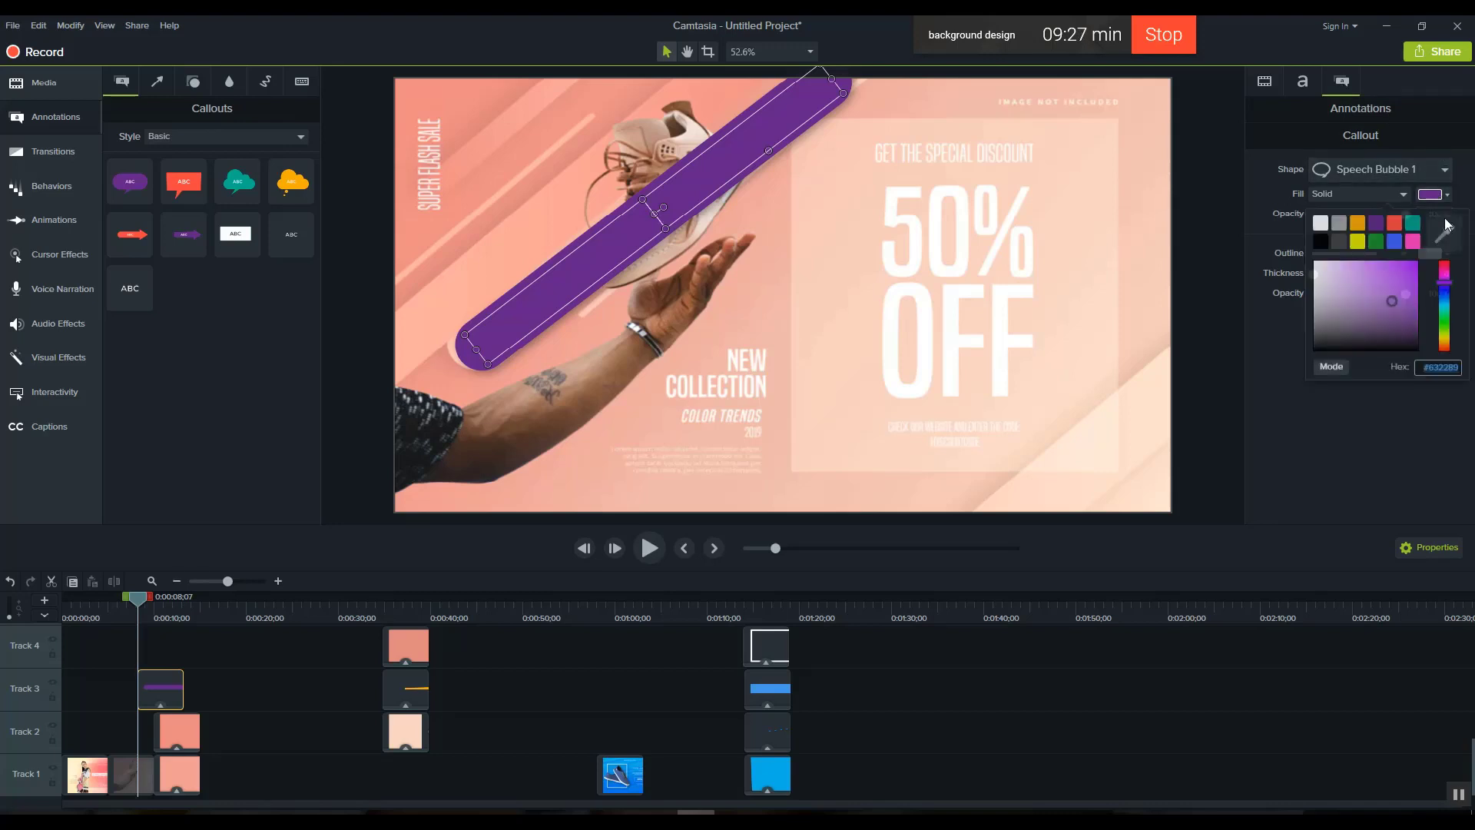
{"action": "left_click", "coordinate": [1443, 226]}
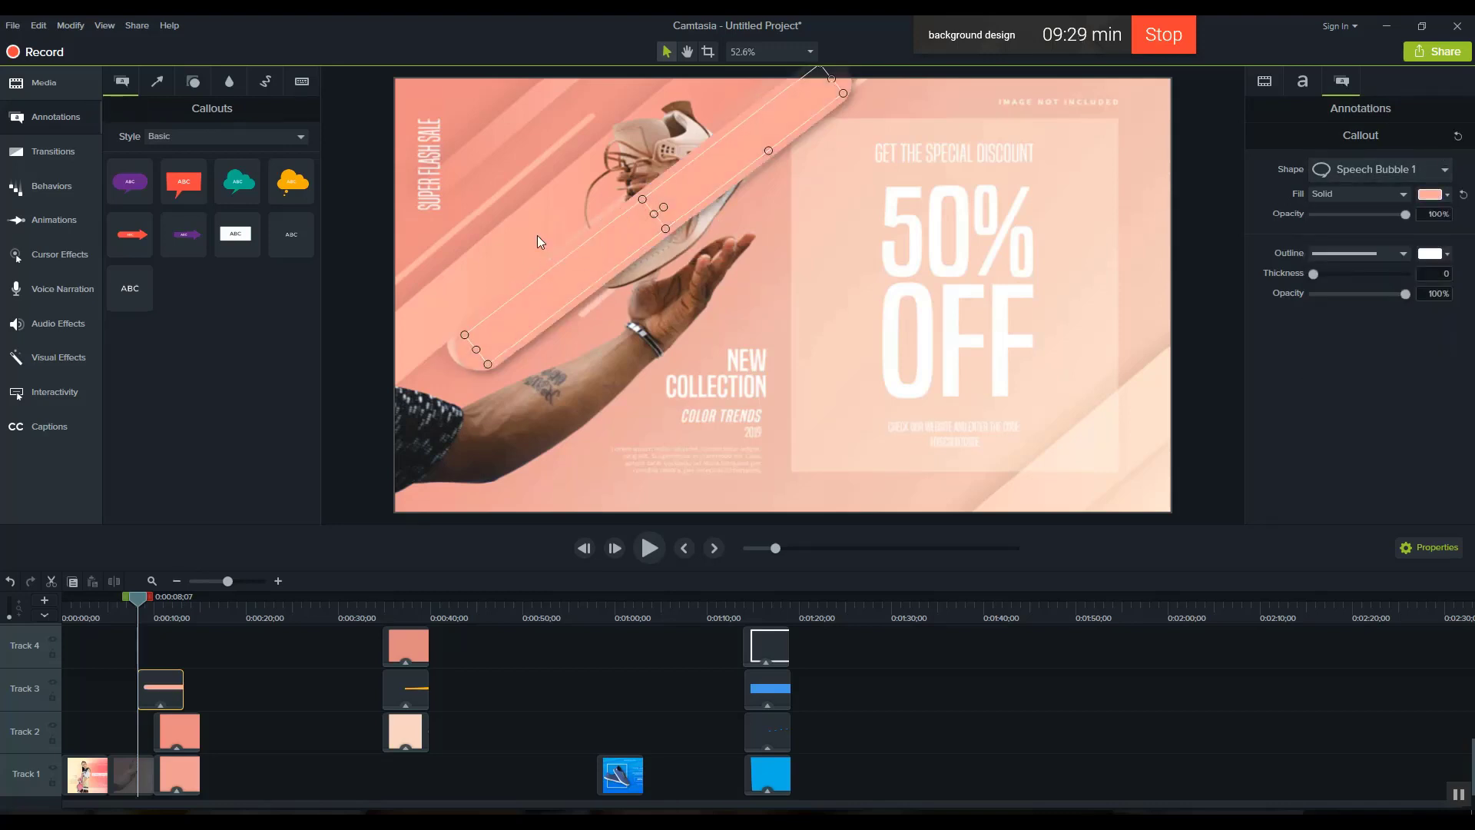
{"action": "left_click", "coordinate": [573, 260]}
{"action": "left_click_drag", "start_coordinate": [564, 284], "coordinate": [710, 374]}
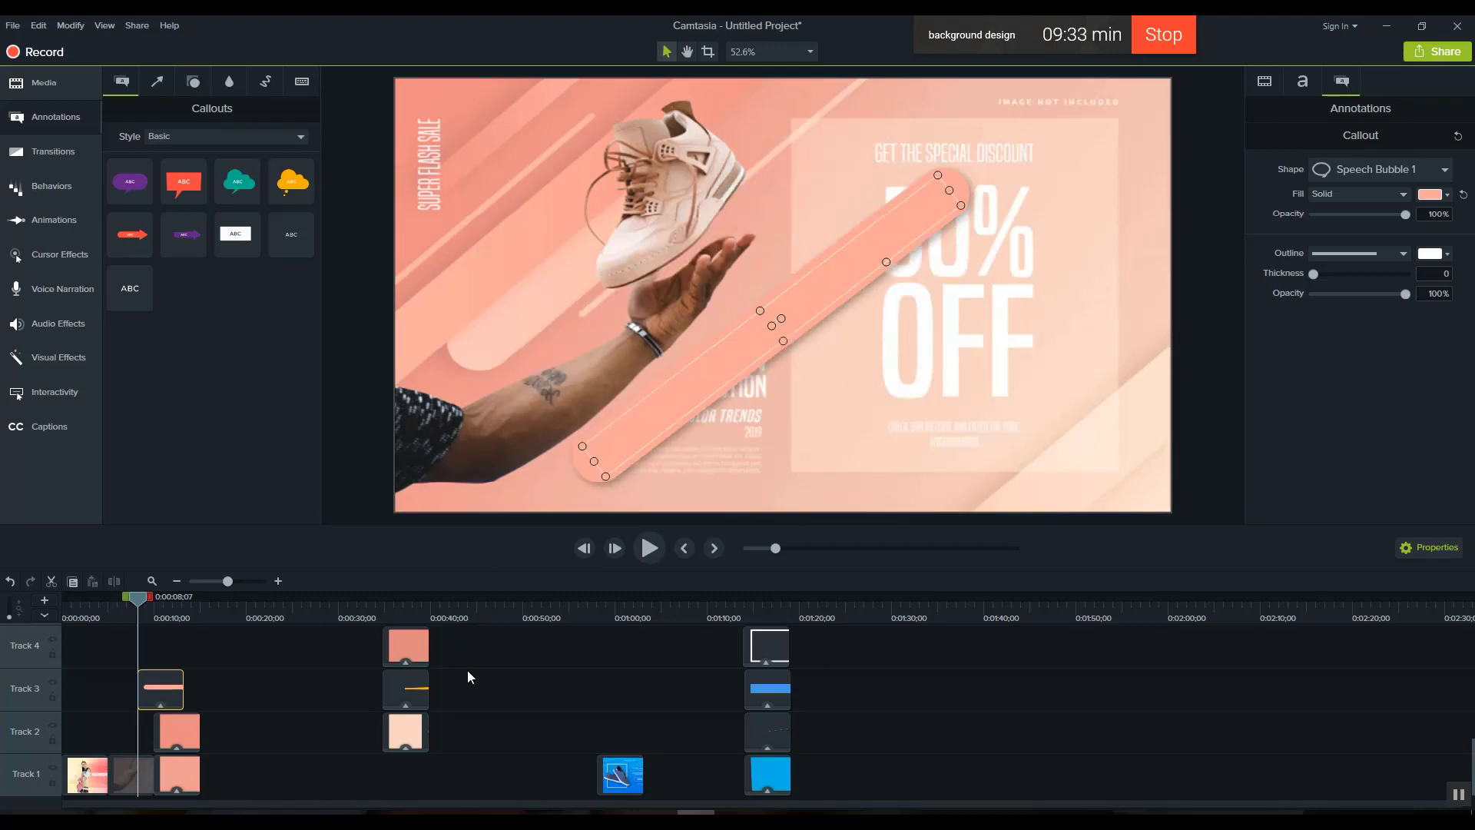
Move the three clips near 0:35 onto new tracks to rearrange the watch ad.
{"action": "left_click", "coordinate": [464, 639]}
{"action": "left_click_drag", "start_coordinate": [463, 731], "coordinate": [386, 776]}
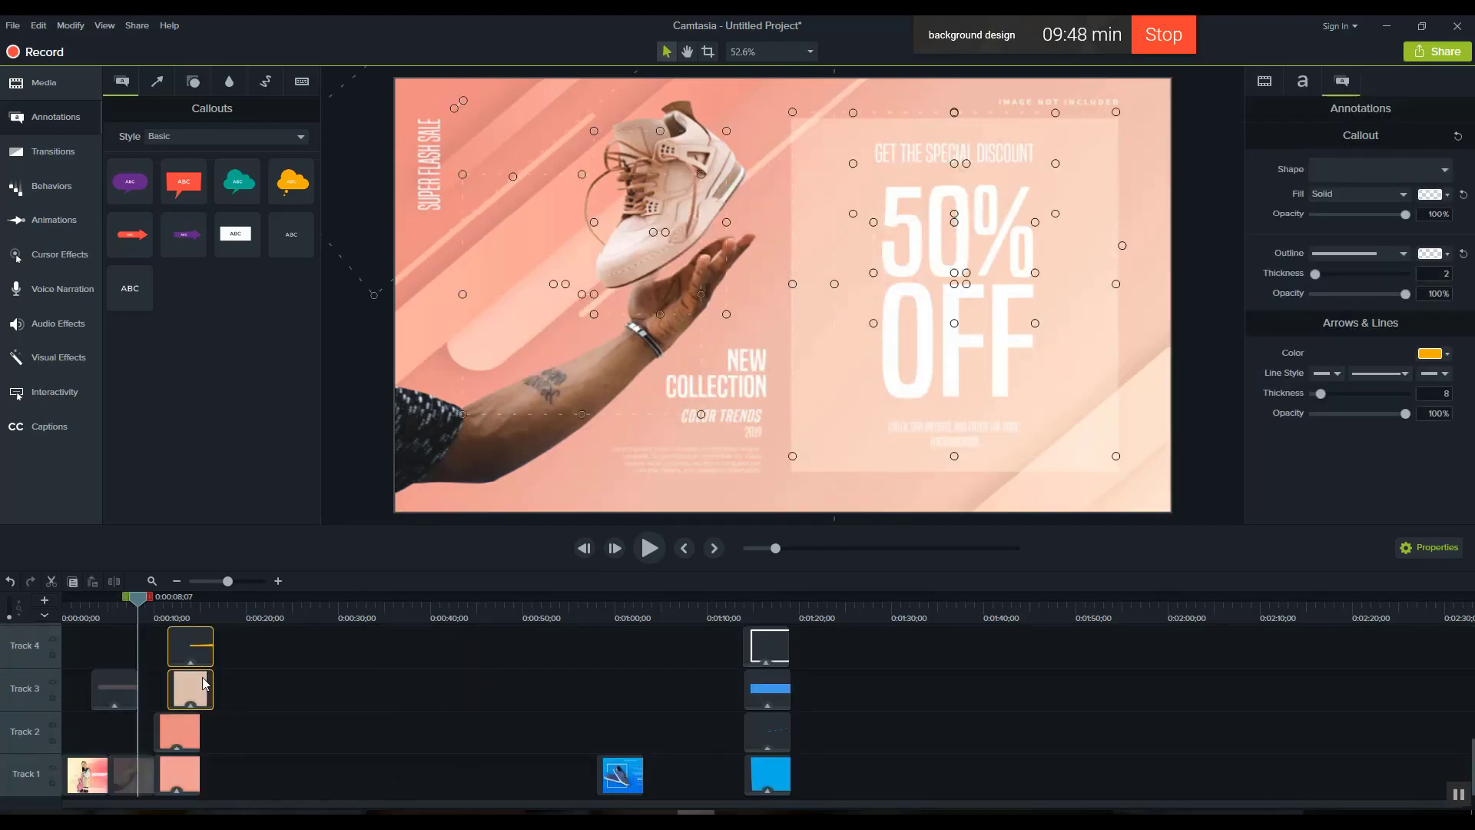
{"action": "left_click_drag", "start_coordinate": [231, 692], "coordinate": [177, 691]}
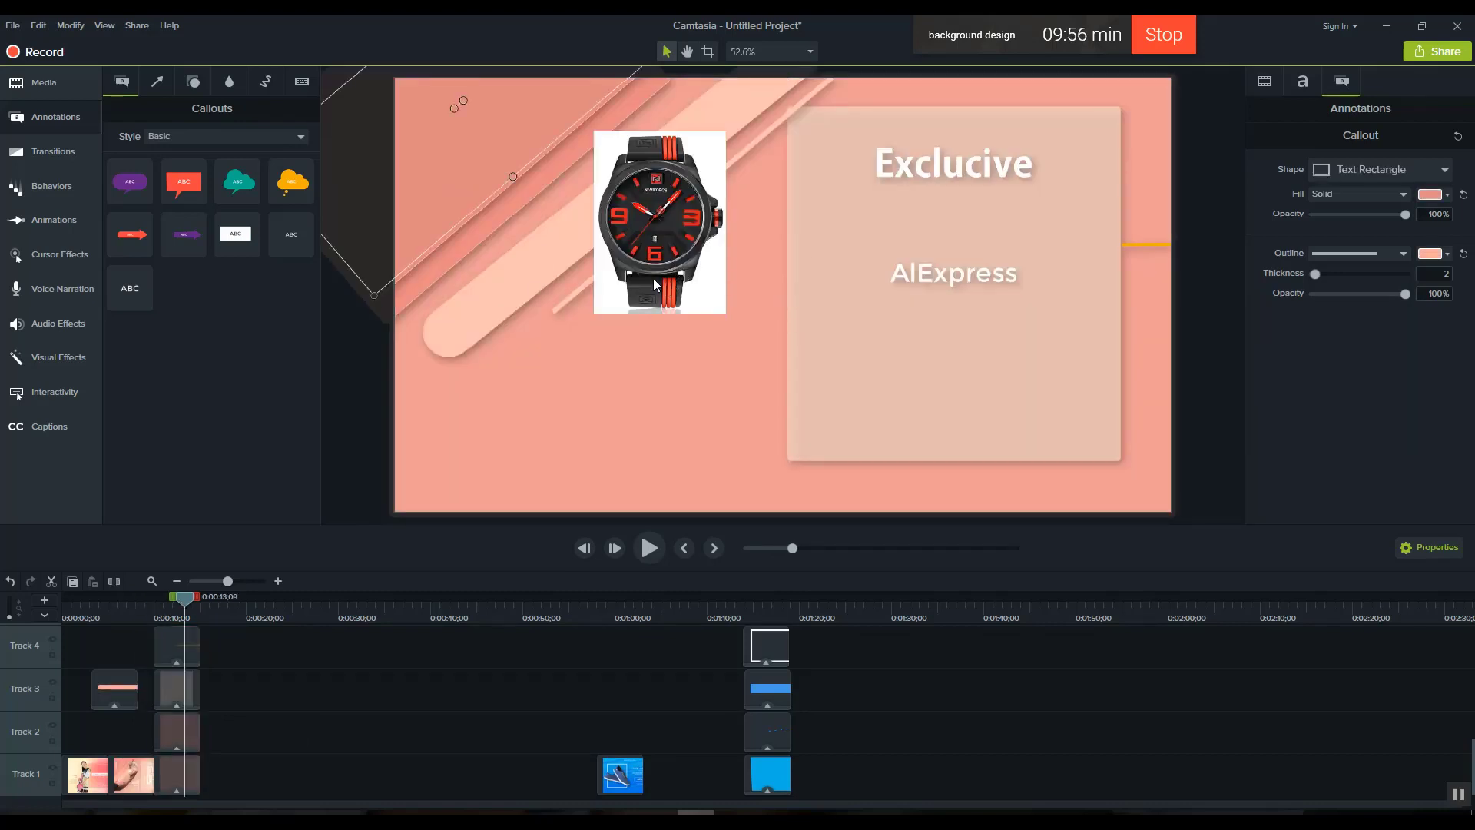
Move the watch photo down-left to -390.6, -48.8, then jump to the blue banner scene.
{"action": "left_click_drag", "start_coordinate": [677, 240], "coordinate": [650, 324]}
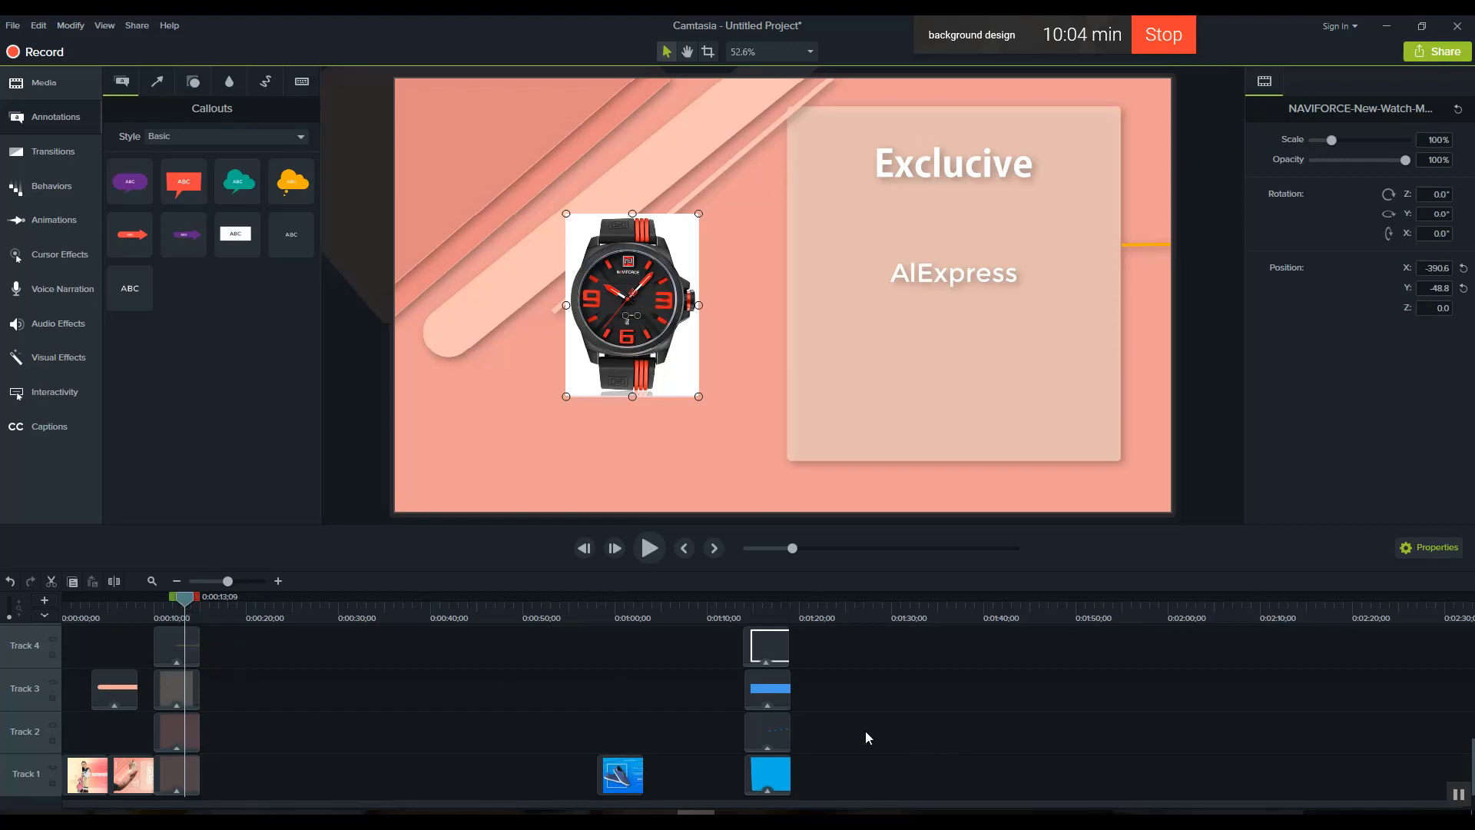
{"action": "left_click_drag", "start_coordinate": [186, 600], "coordinate": [763, 638]}
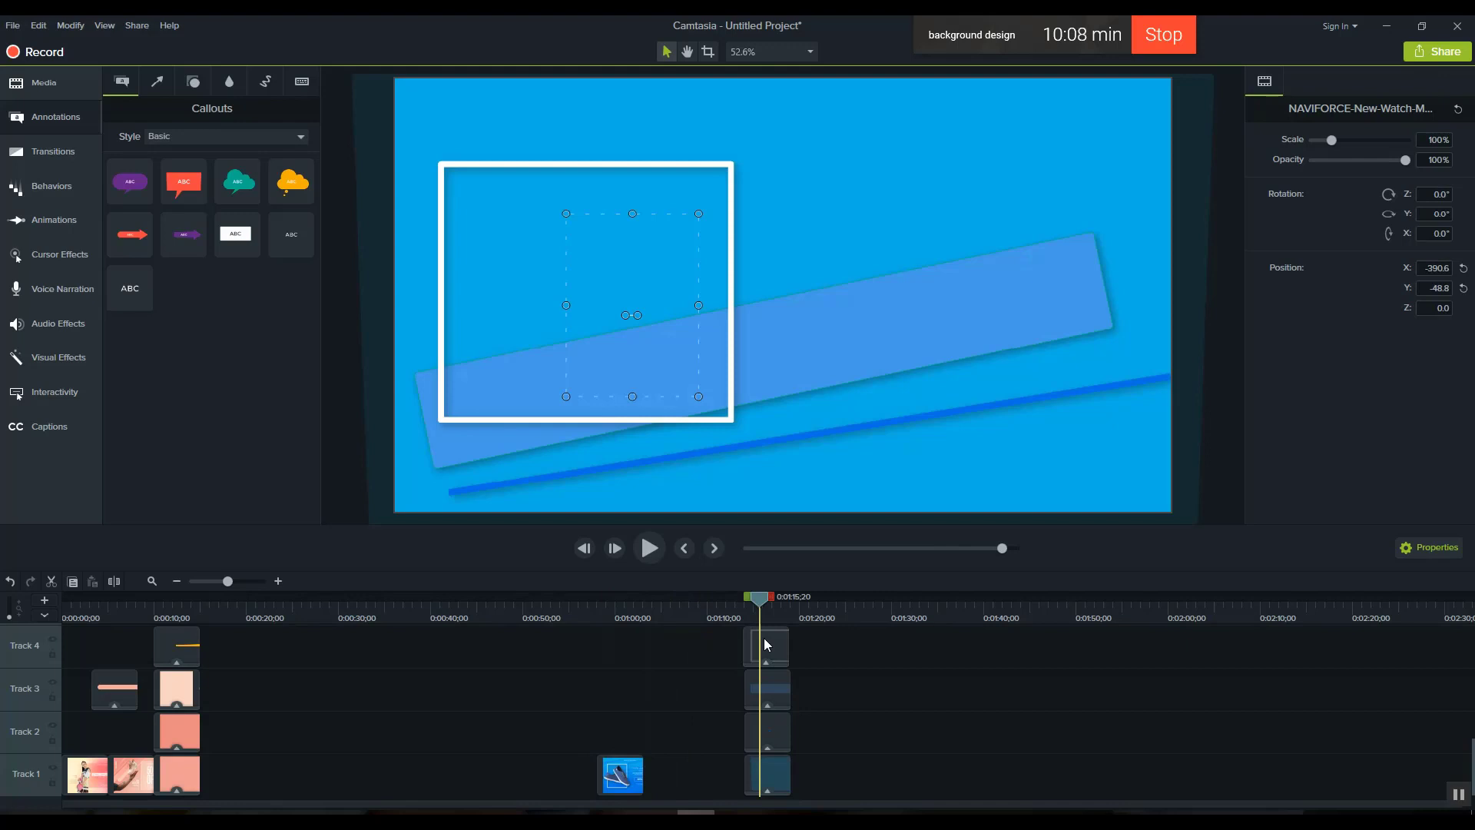
Shift the white frame on the blue banner slightly left and make it taller.
{"action": "left_click", "coordinate": [764, 645]}
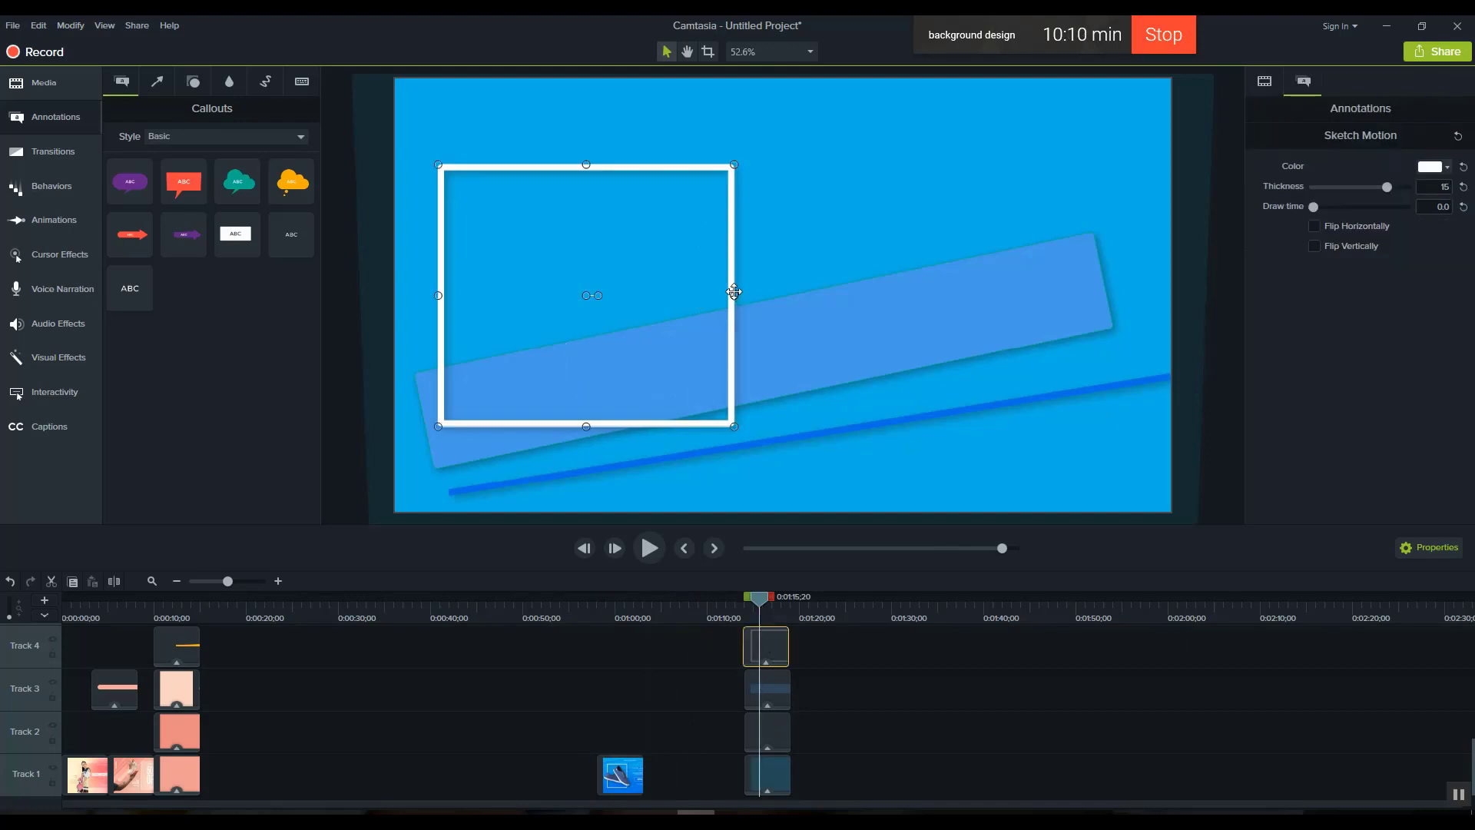
{"action": "left_click_drag", "start_coordinate": [734, 292], "coordinate": [716, 293]}
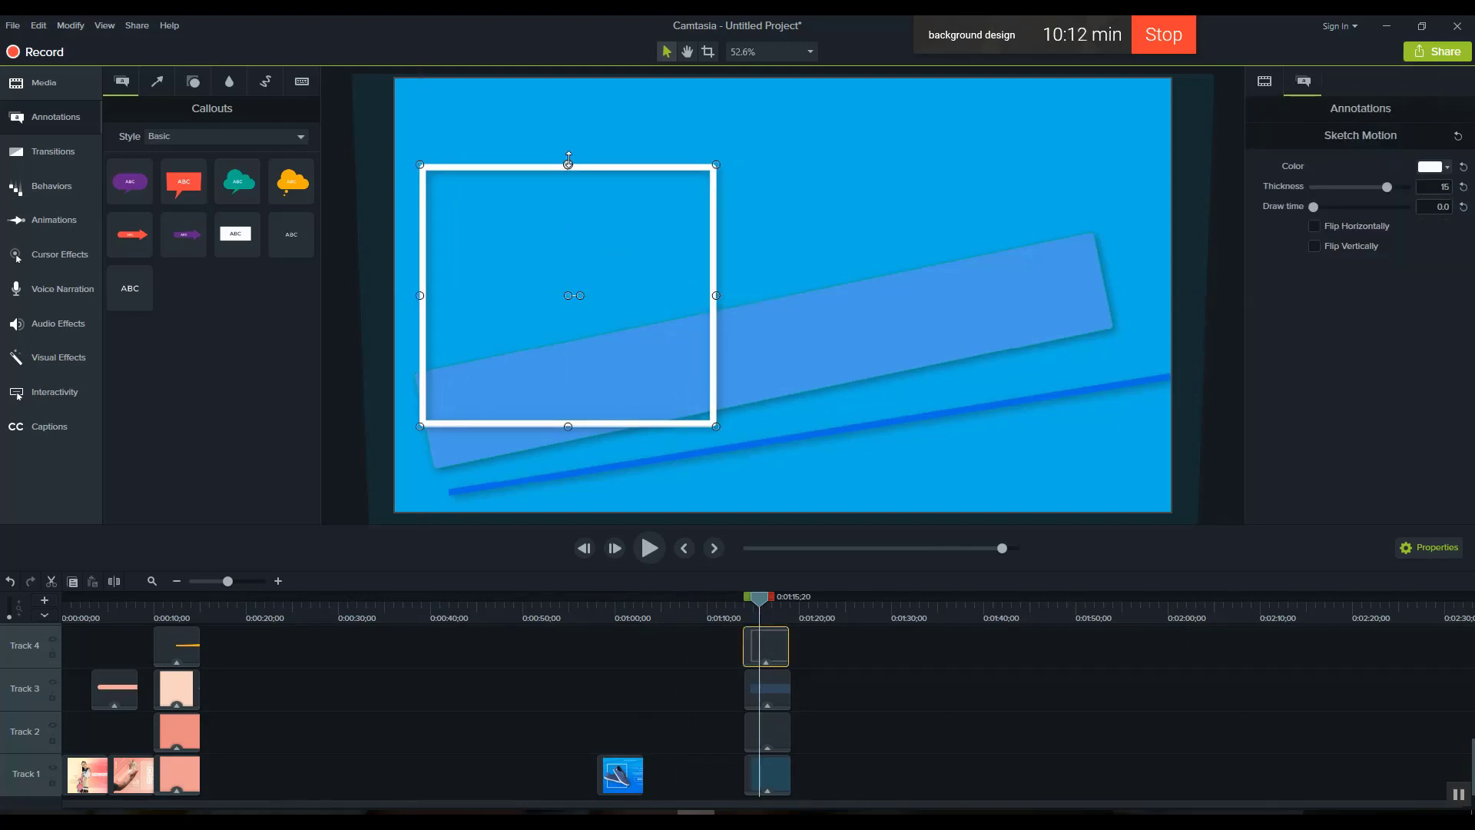
{"action": "left_click_drag", "start_coordinate": [569, 160], "coordinate": [568, 144]}
Import the man photo 1-14.jpg into the Media Bin.
{"action": "left_click", "coordinate": [44, 82]}
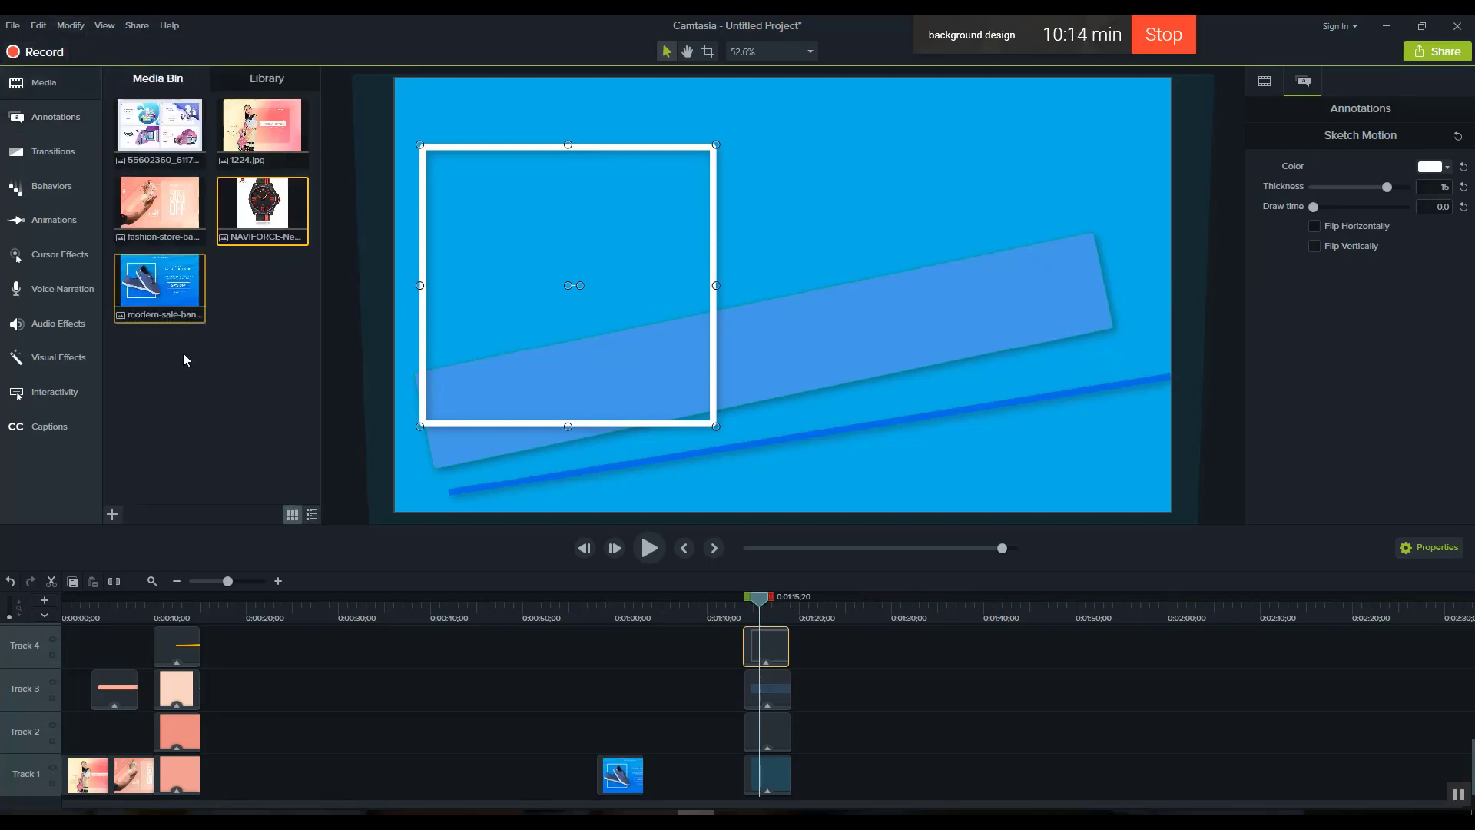
{"action": "left_click", "coordinate": [112, 514]}
{"action": "left_click", "coordinate": [131, 450]}
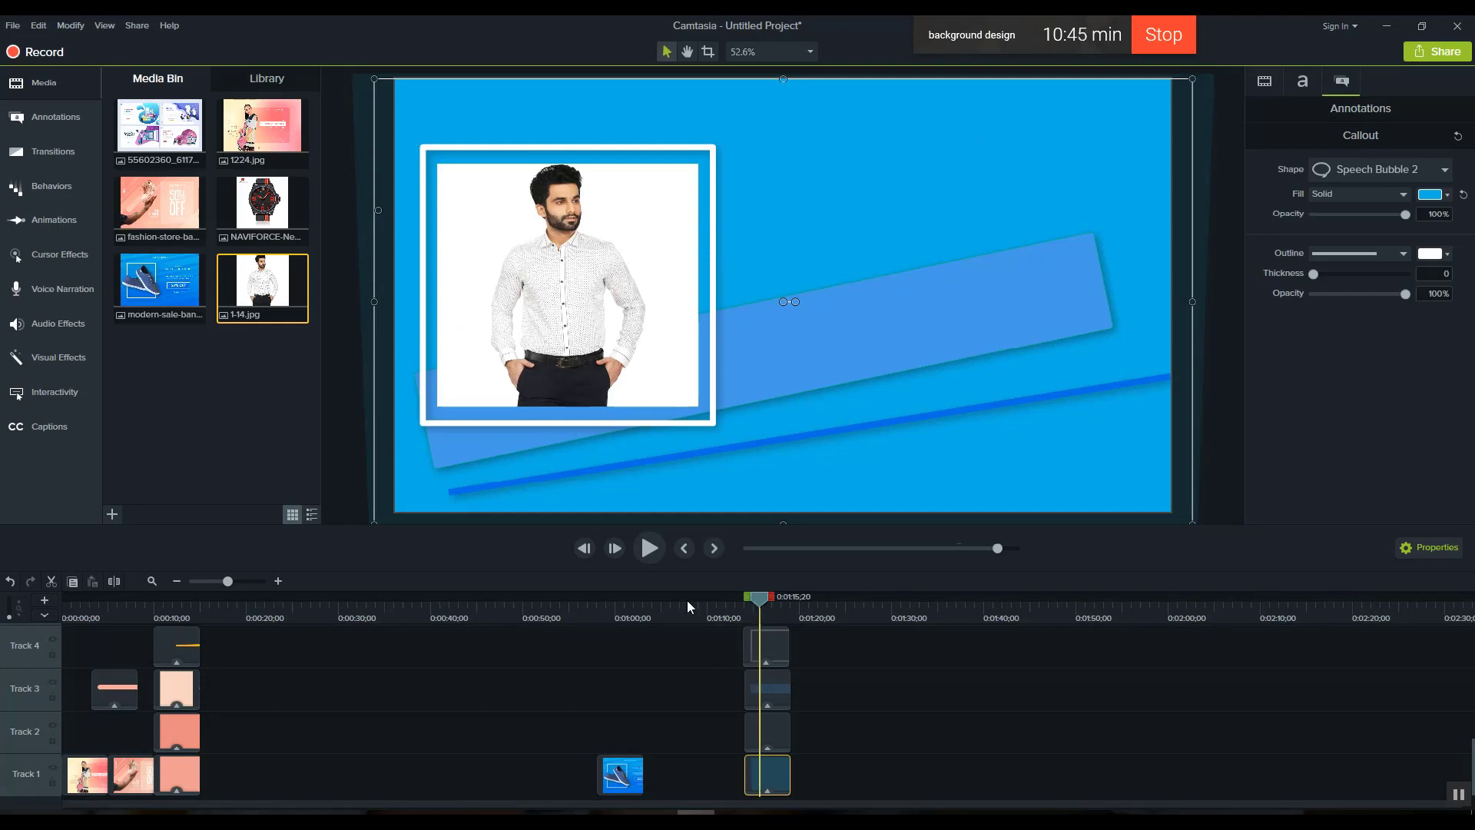
Preview the blue and pink shoe banner frames, then select 1224.jpg in the media.
{"action": "left_click", "coordinate": [626, 596]}
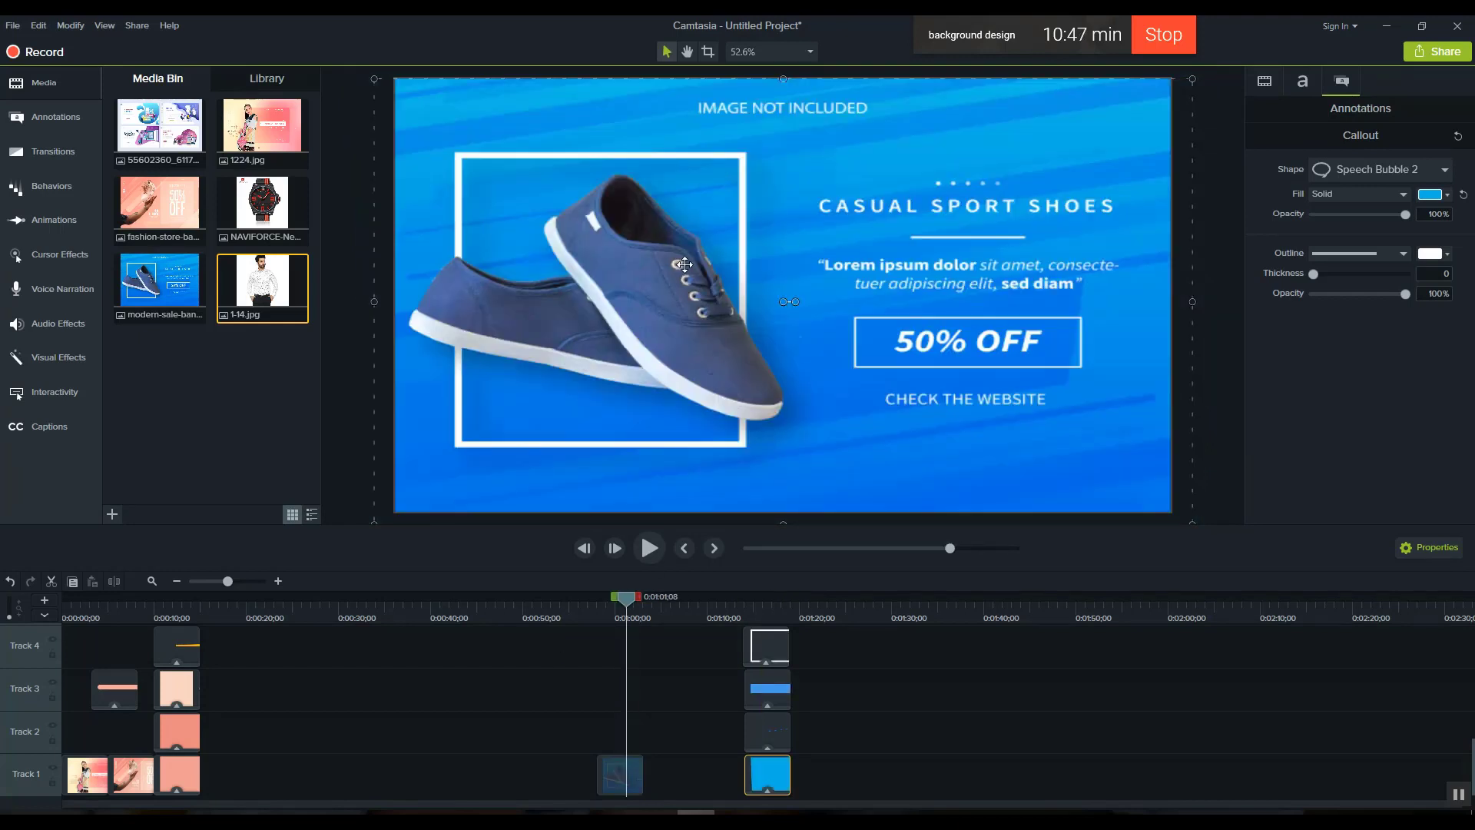
{"action": "mouse_move", "coordinate": [749, 615]}
{"action": "left_mouse_down"}
{"action": "mouse_move", "coordinate": [644, 619]}
{"action": "mouse_move", "coordinate": [776, 615]}
{"action": "left_mouse_up"}
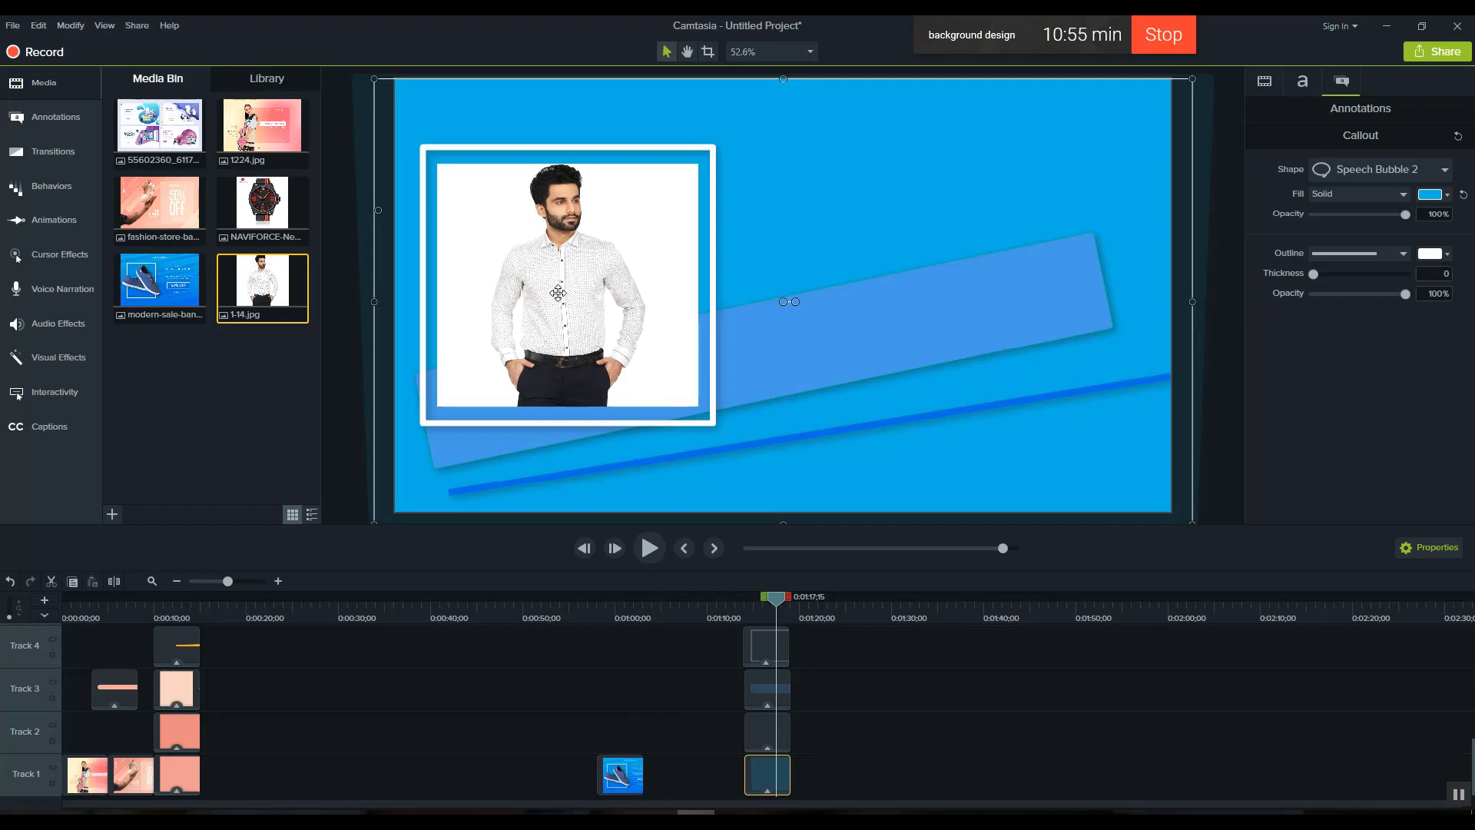
{"action": "left_click_drag", "start_coordinate": [764, 619], "coordinate": [163, 601]}
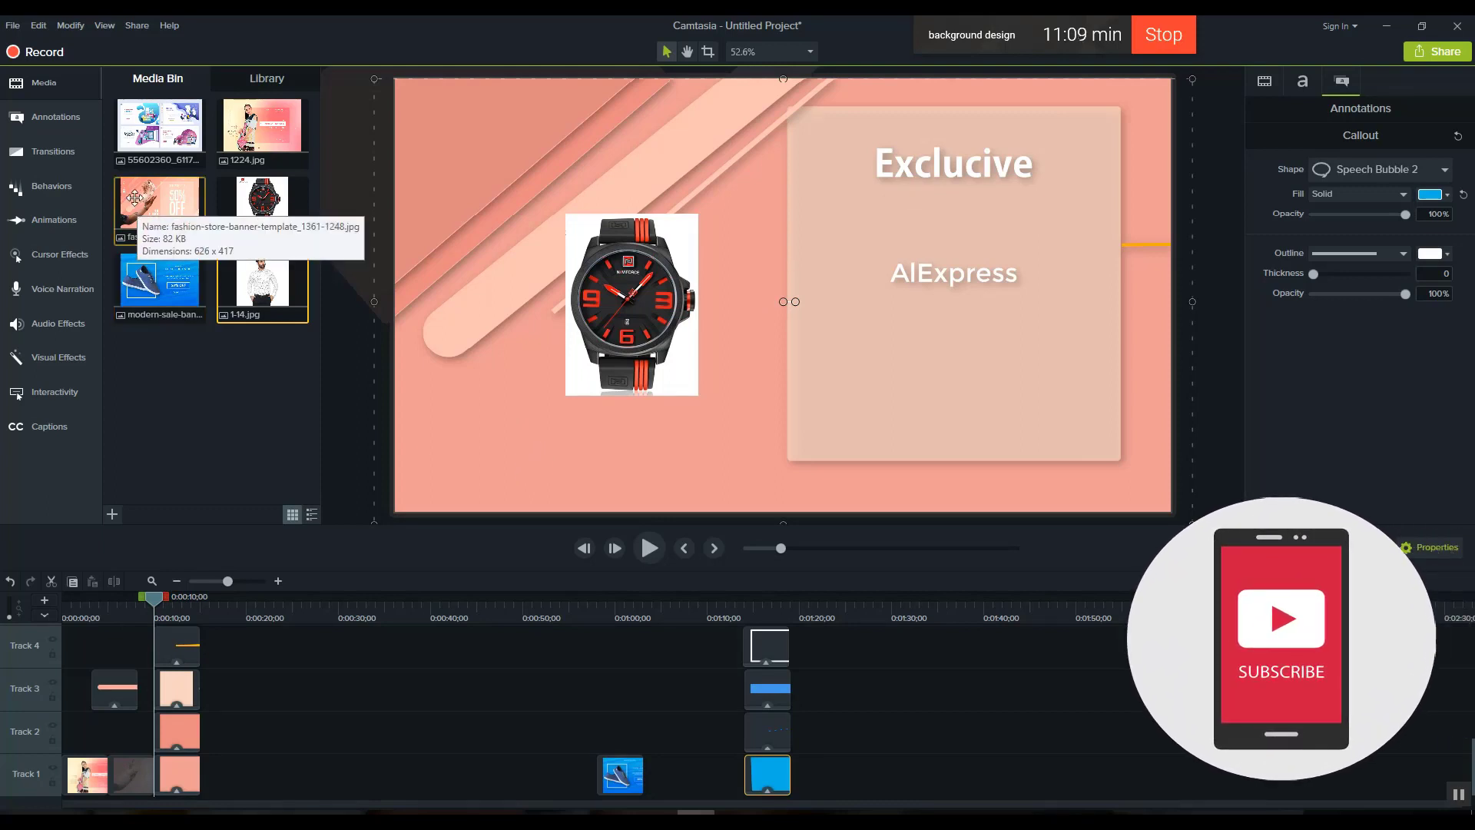
{"action": "left_click", "coordinate": [248, 141]}
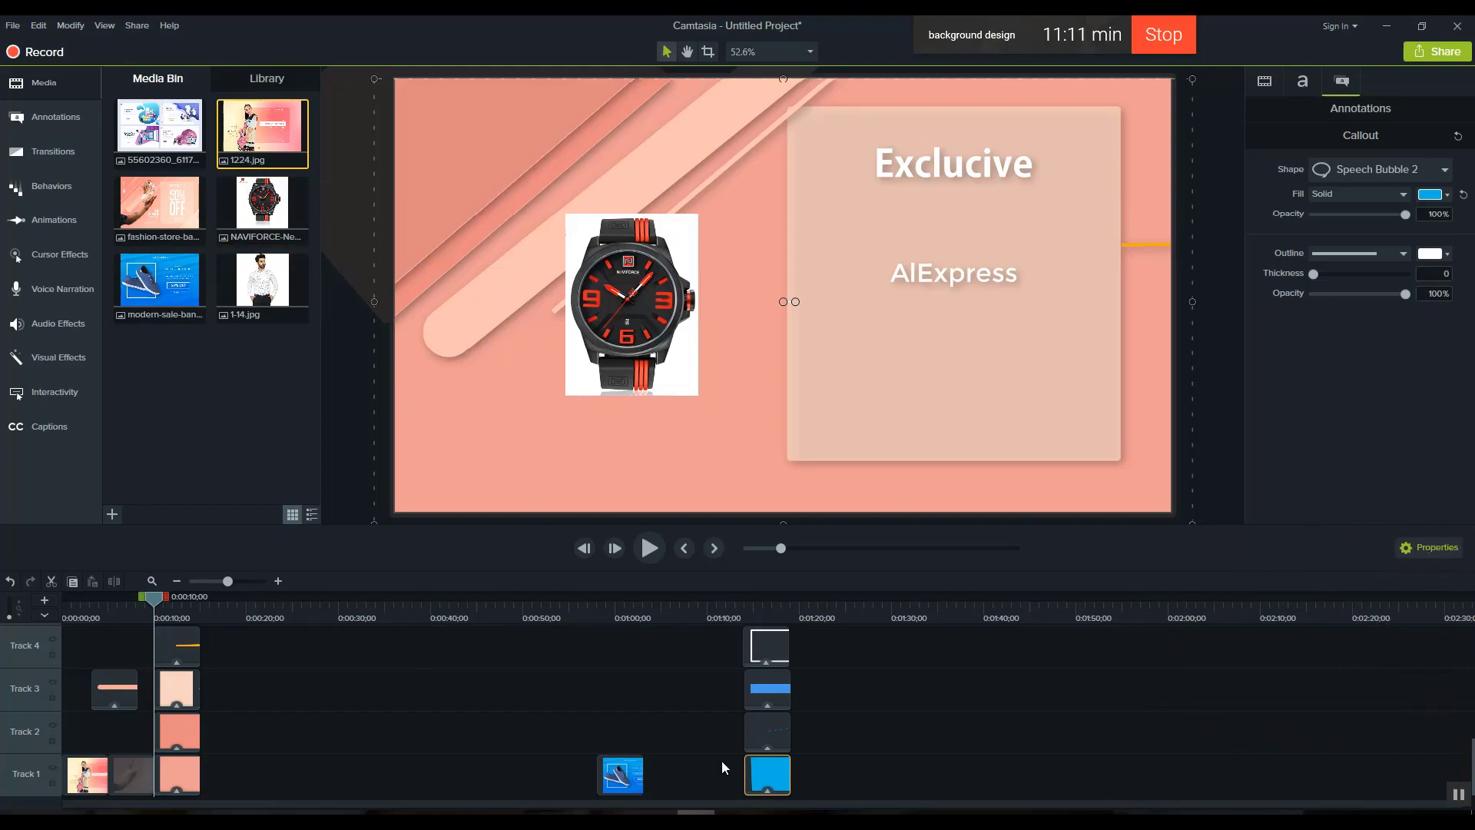
Switch to the Freepik fashion store banner page in Chrome and look over it.
{"action": "left_click", "coordinate": [972, 768]}
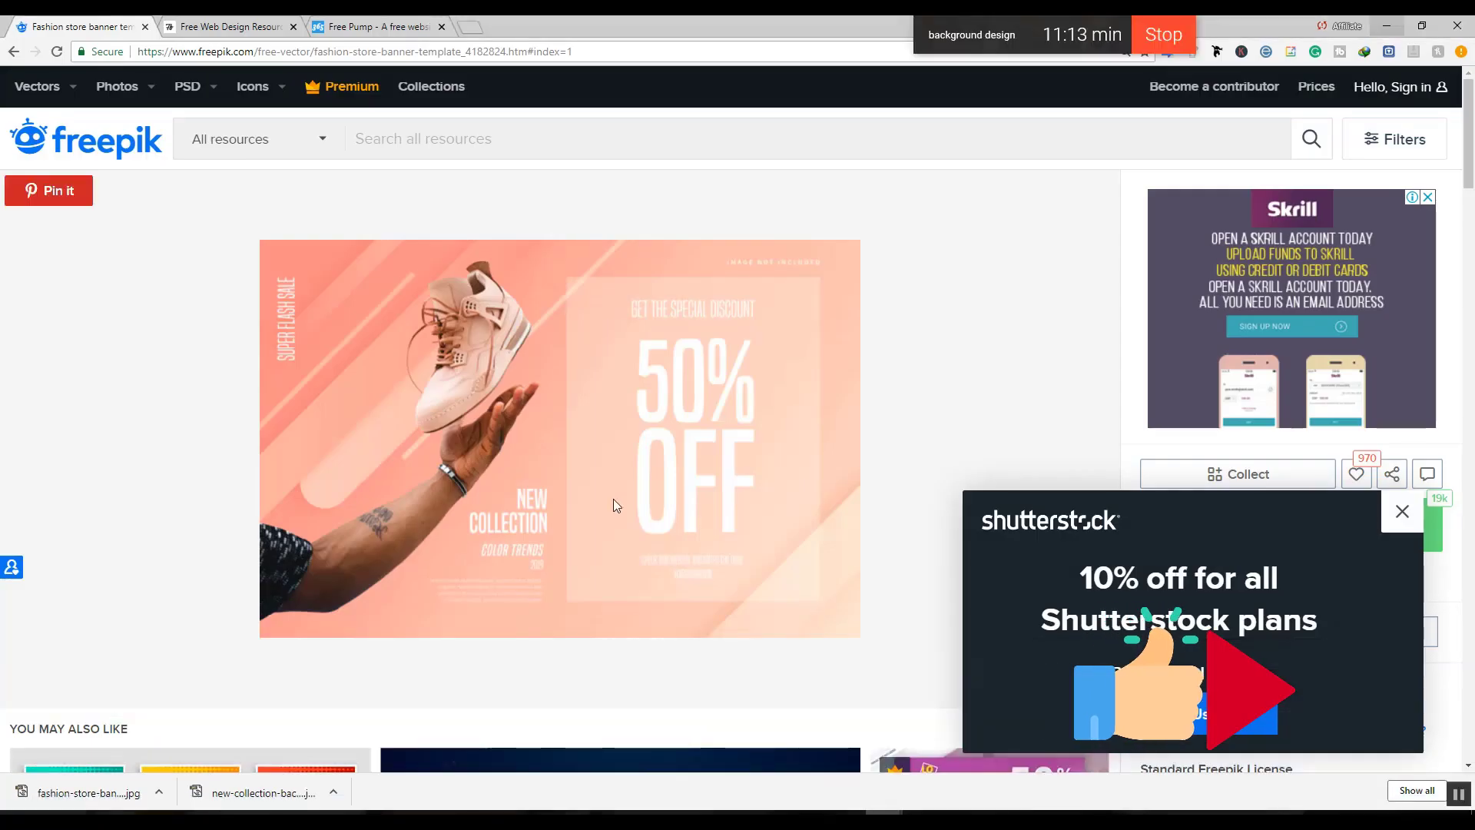
{"action": "scroll", "coordinate": [634, 547], "scroll_direction": "down", "scroll_amount": 2}
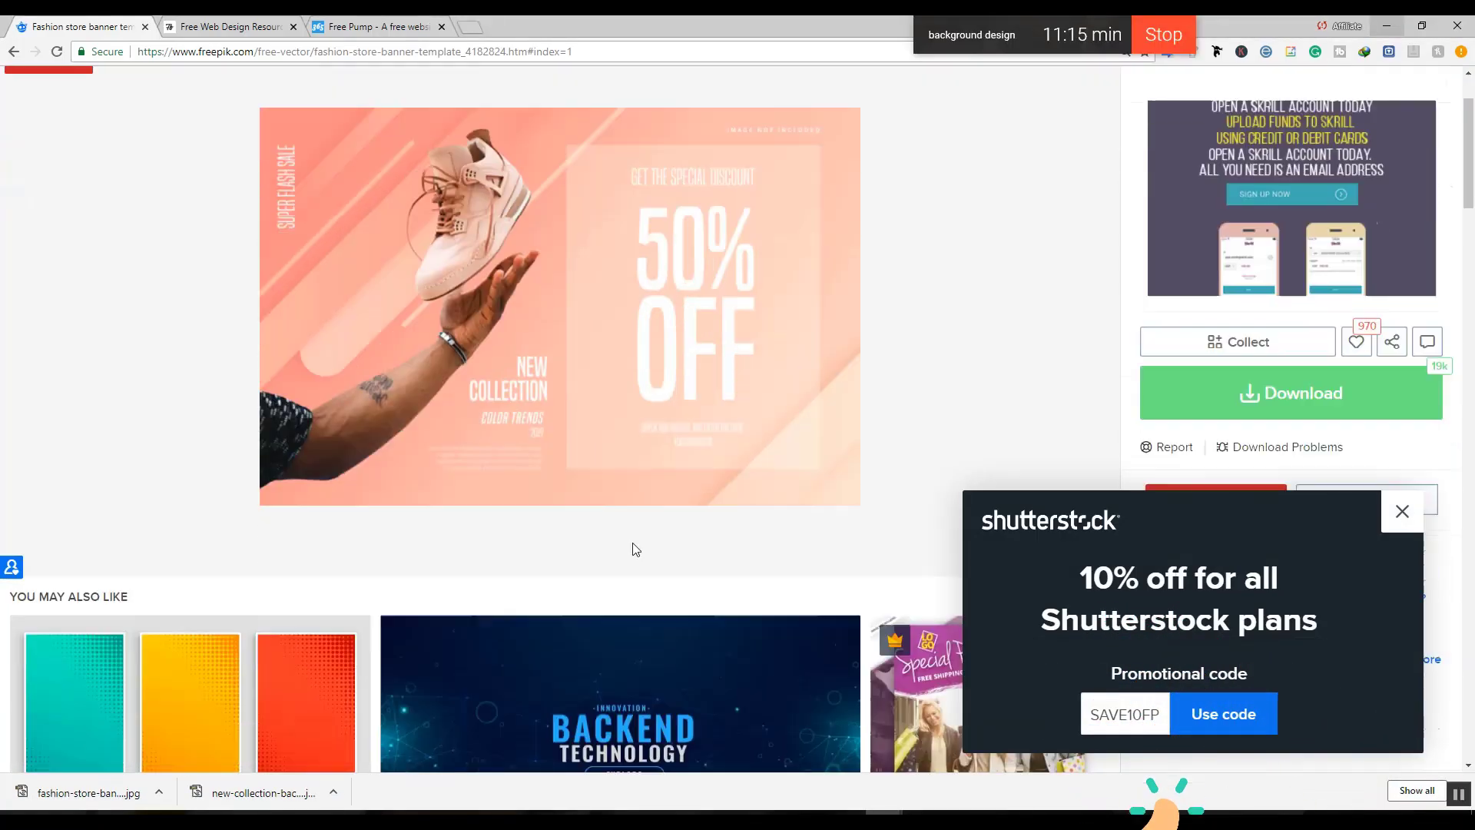
{"action": "scroll", "coordinate": [635, 547], "scroll_direction": "down", "scroll_amount": 5}
{"action": "scroll", "coordinate": [627, 544], "scroll_direction": "up", "scroll_amount": 7}
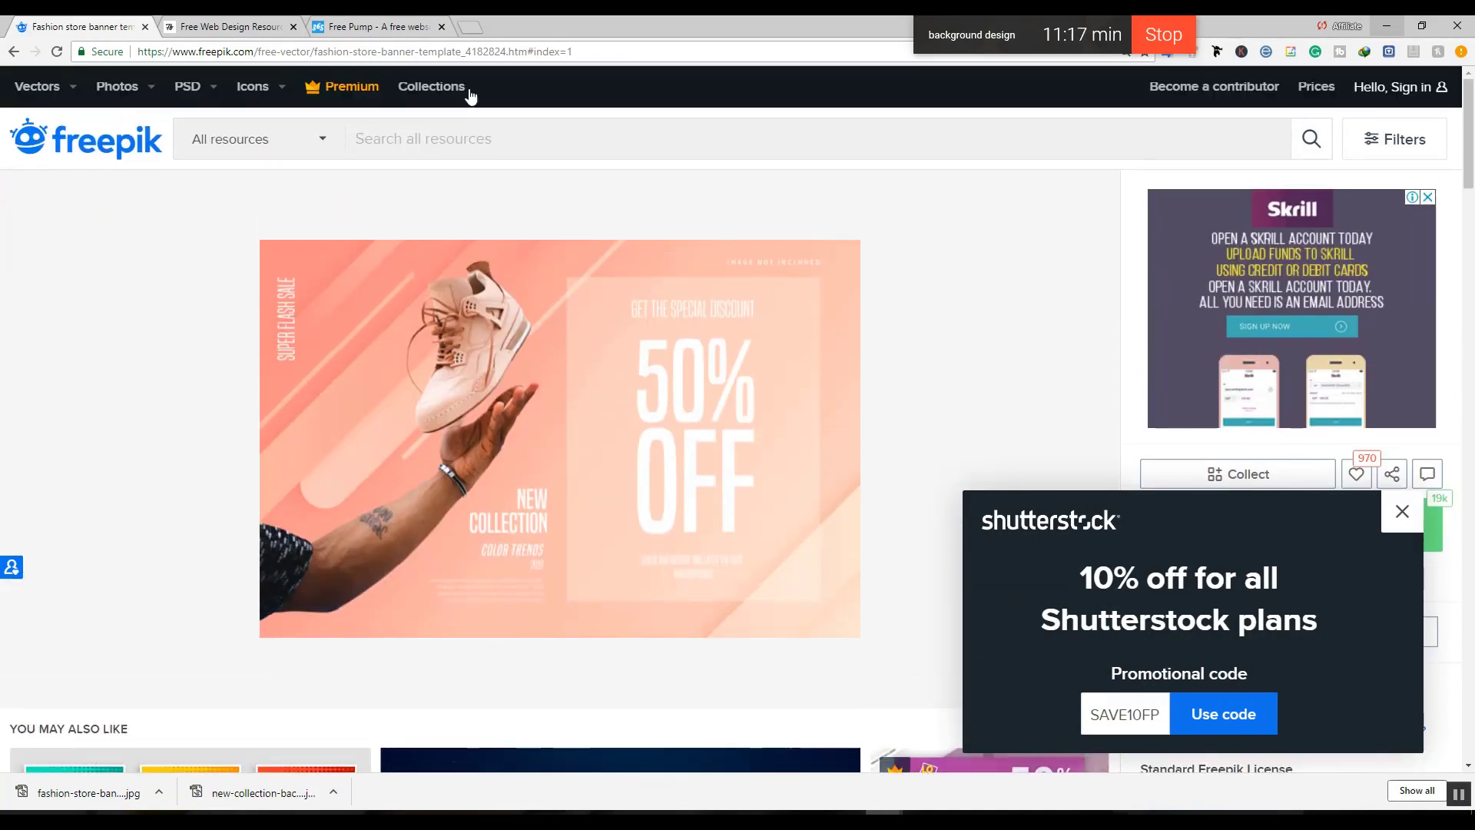